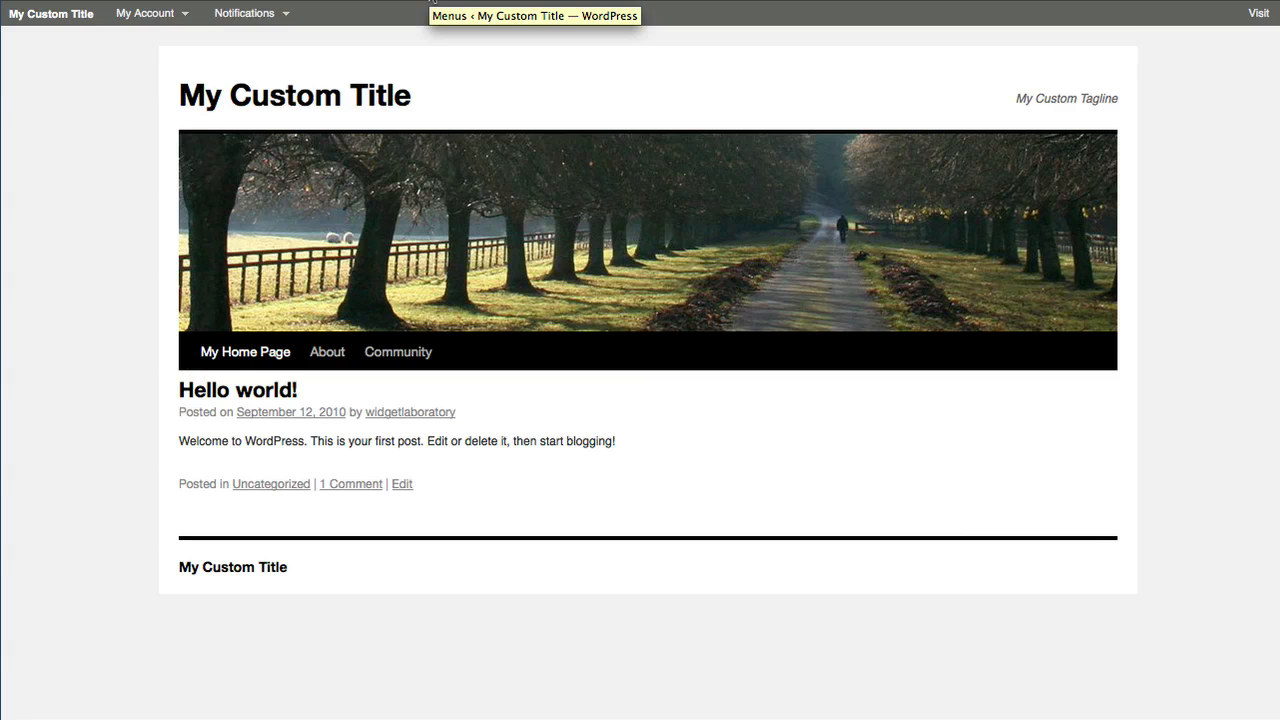
Switch to the site's admin and open the Widgets screen under Appearance
click(432, 3)
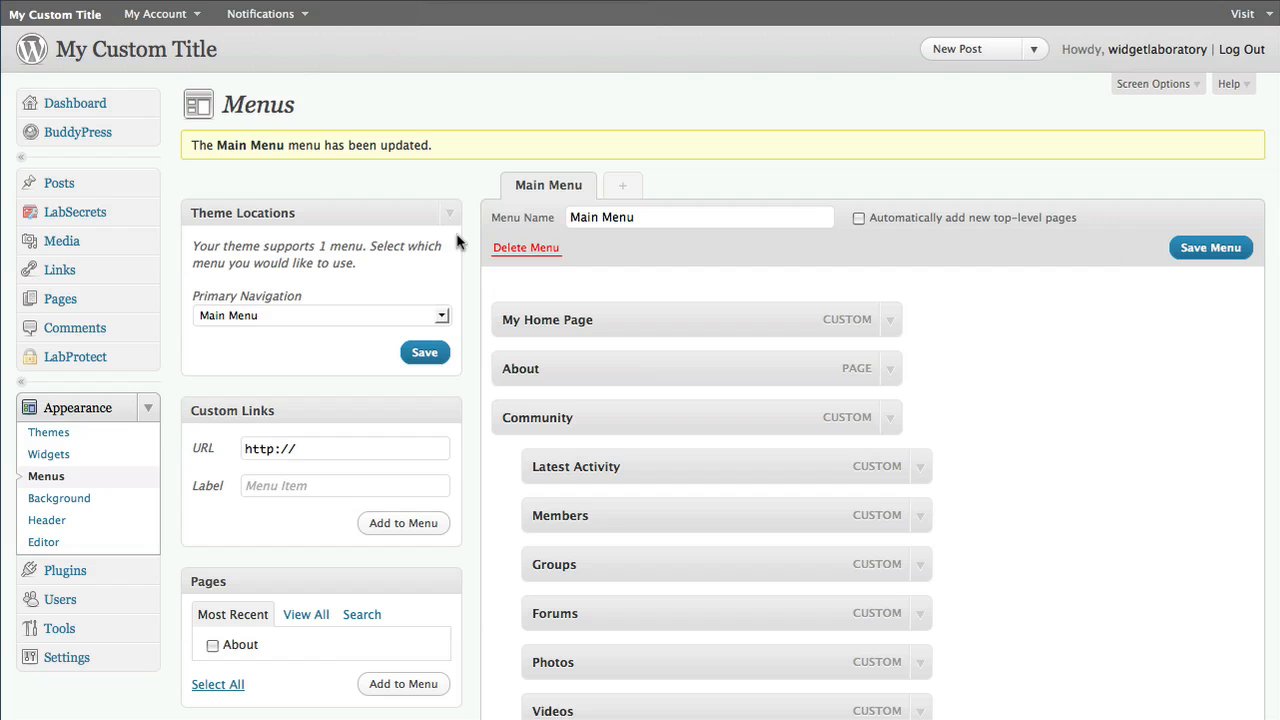
click(151, 405)
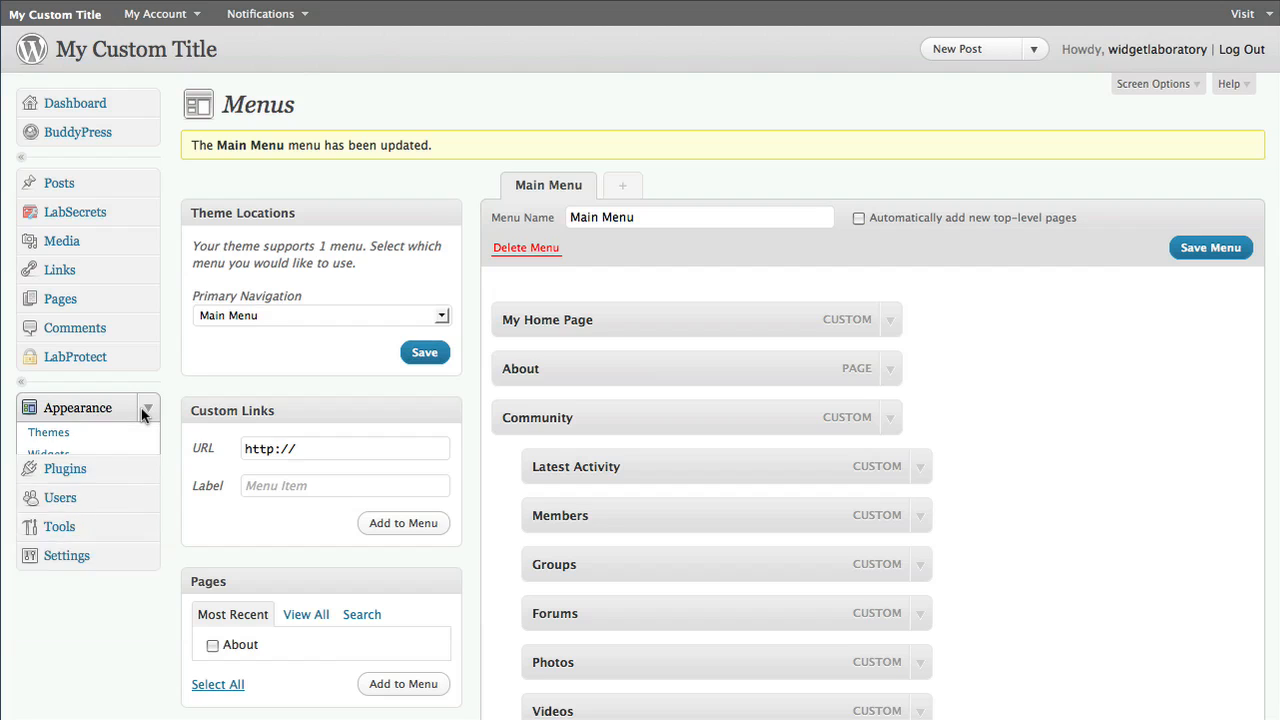
click(141, 408)
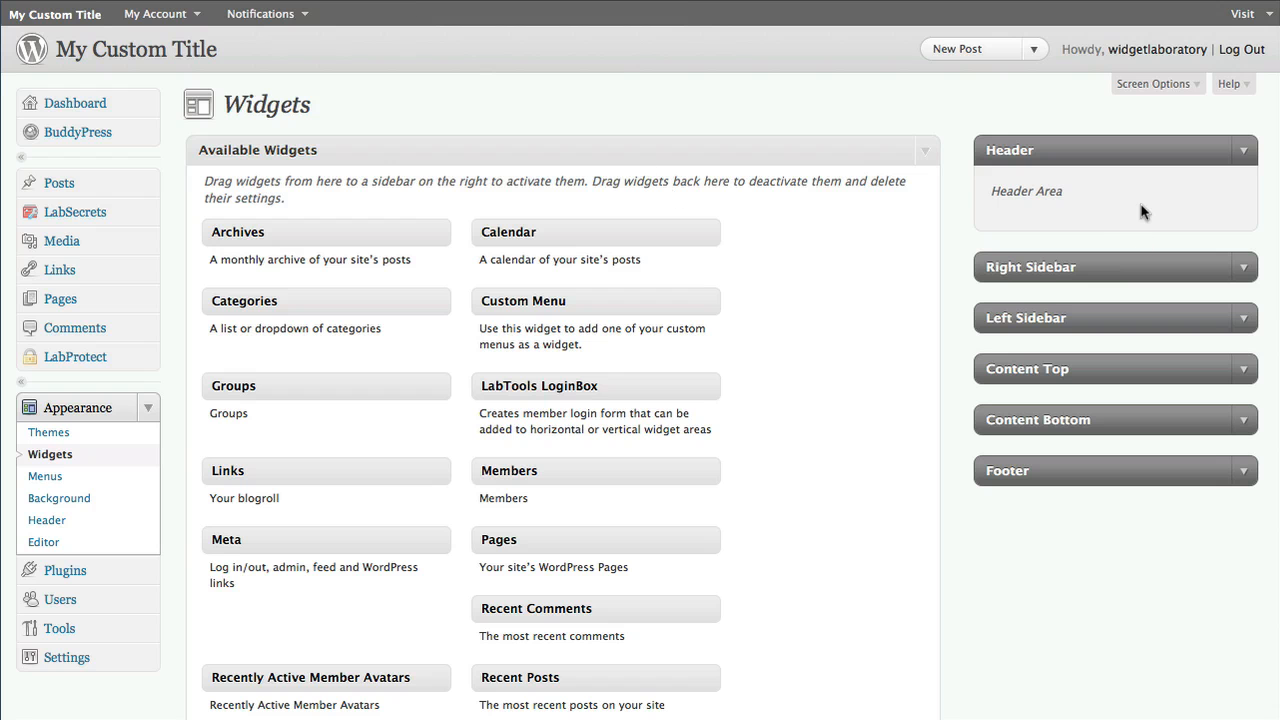
Collapse the Inactive Widgets panel and the Header area, and expand the Right Sidebar area
click(923, 152)
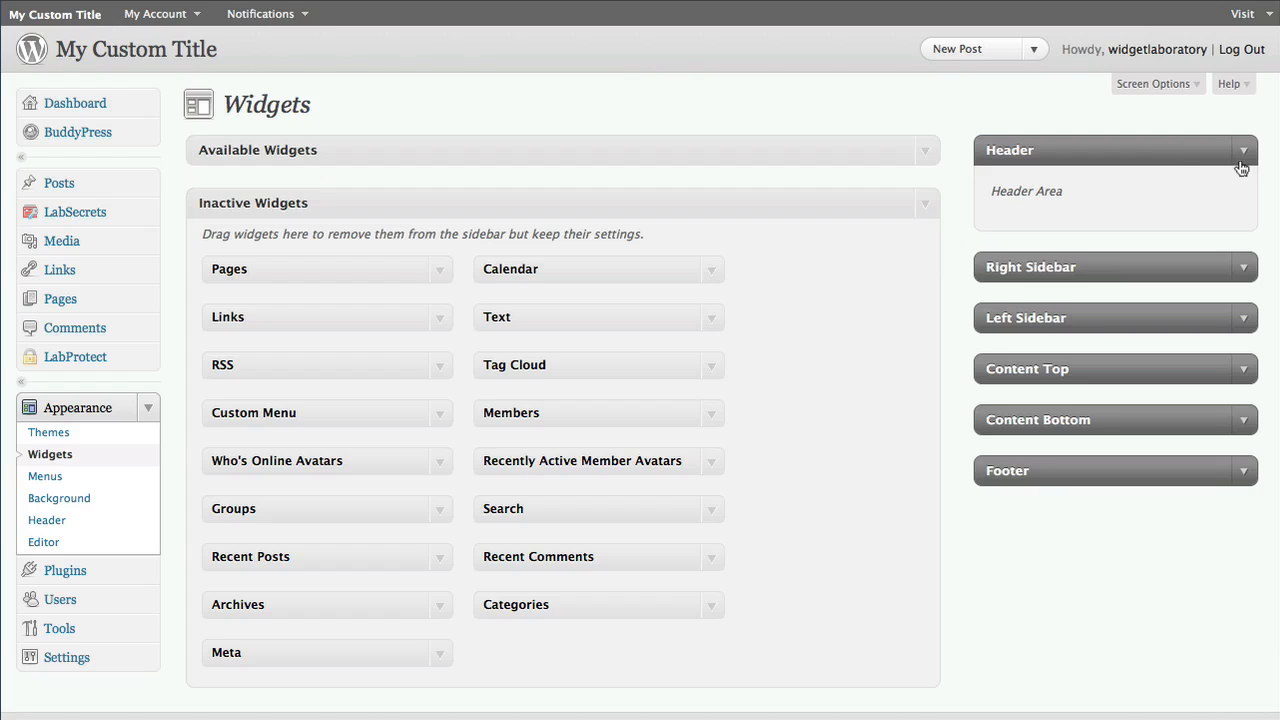
click(923, 210)
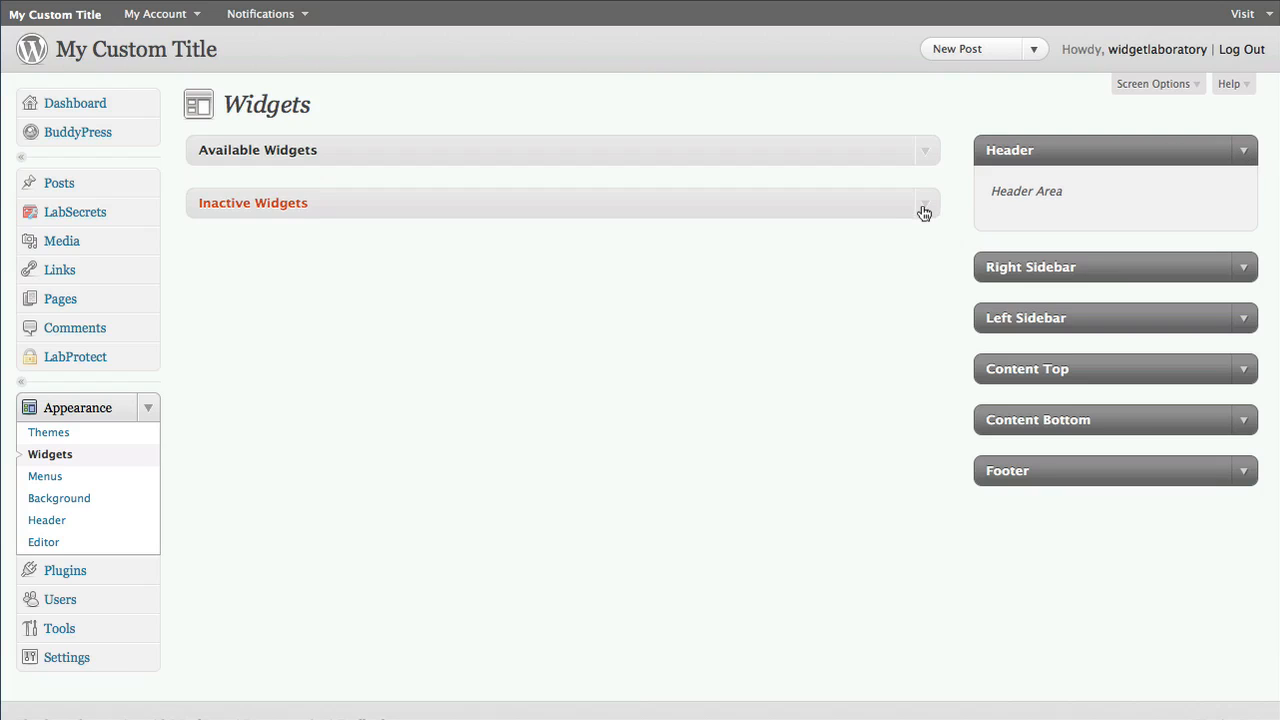
click(1245, 150)
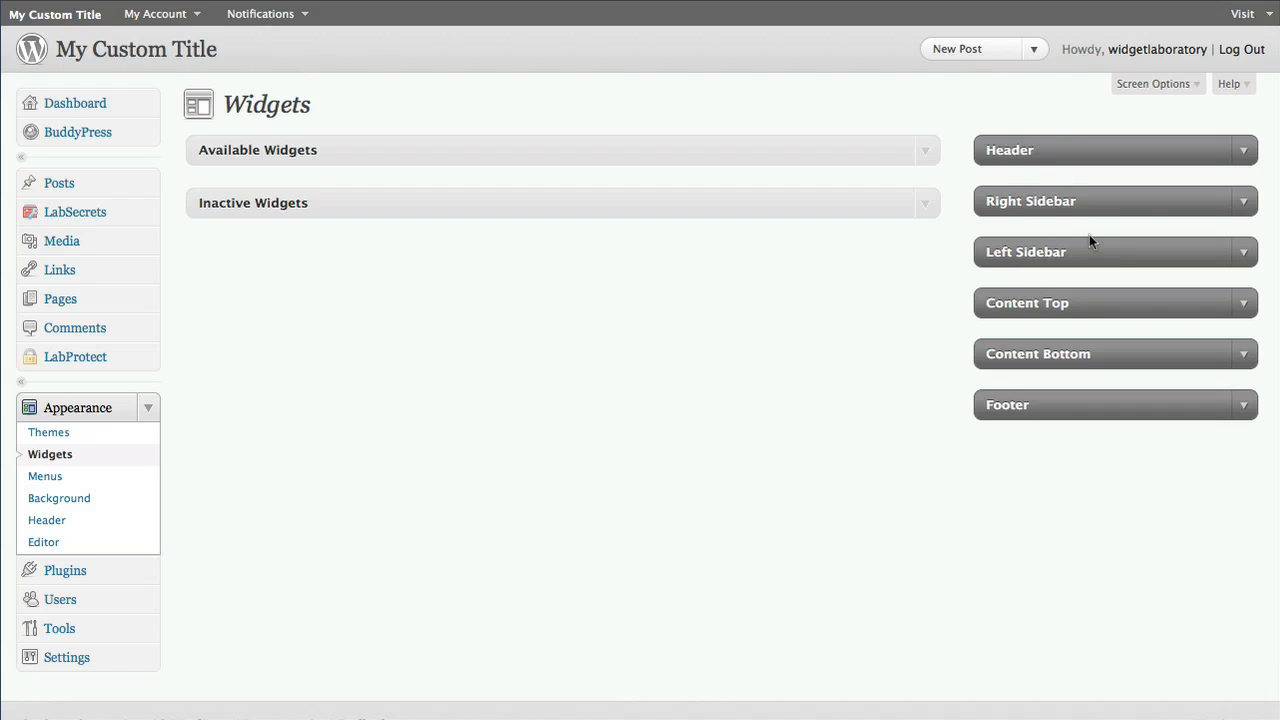
click(1248, 203)
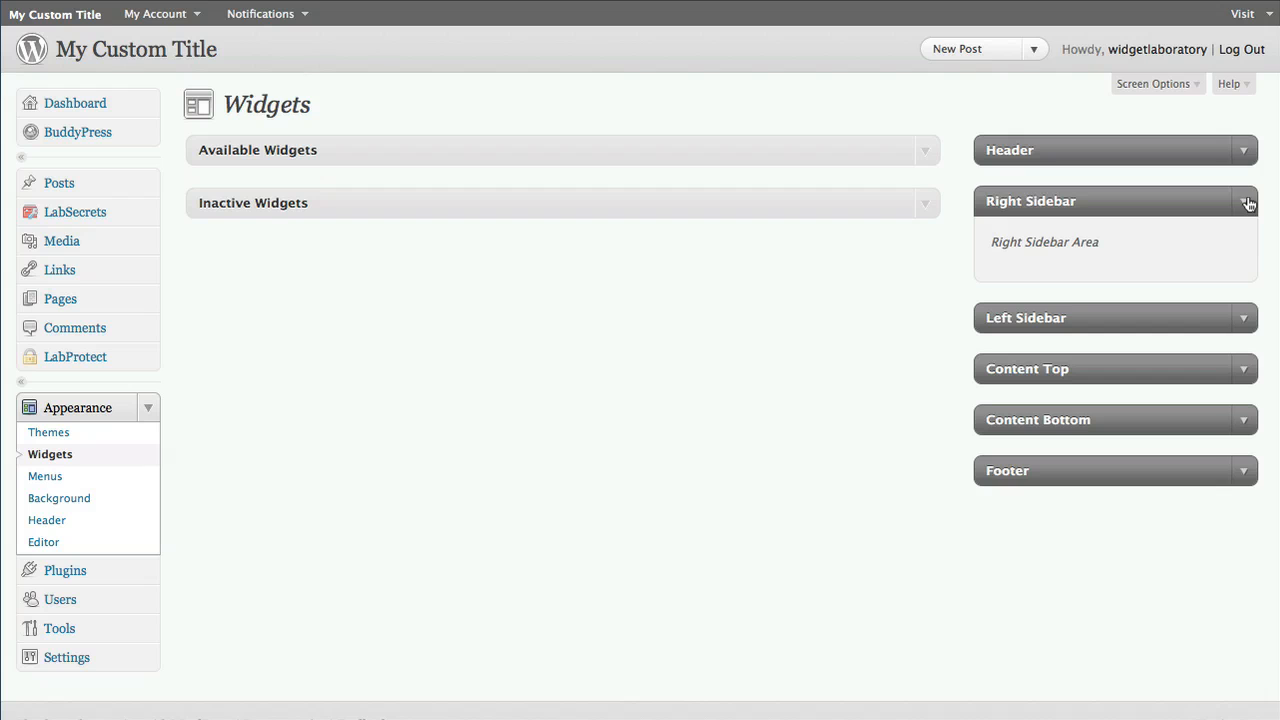
click(928, 150)
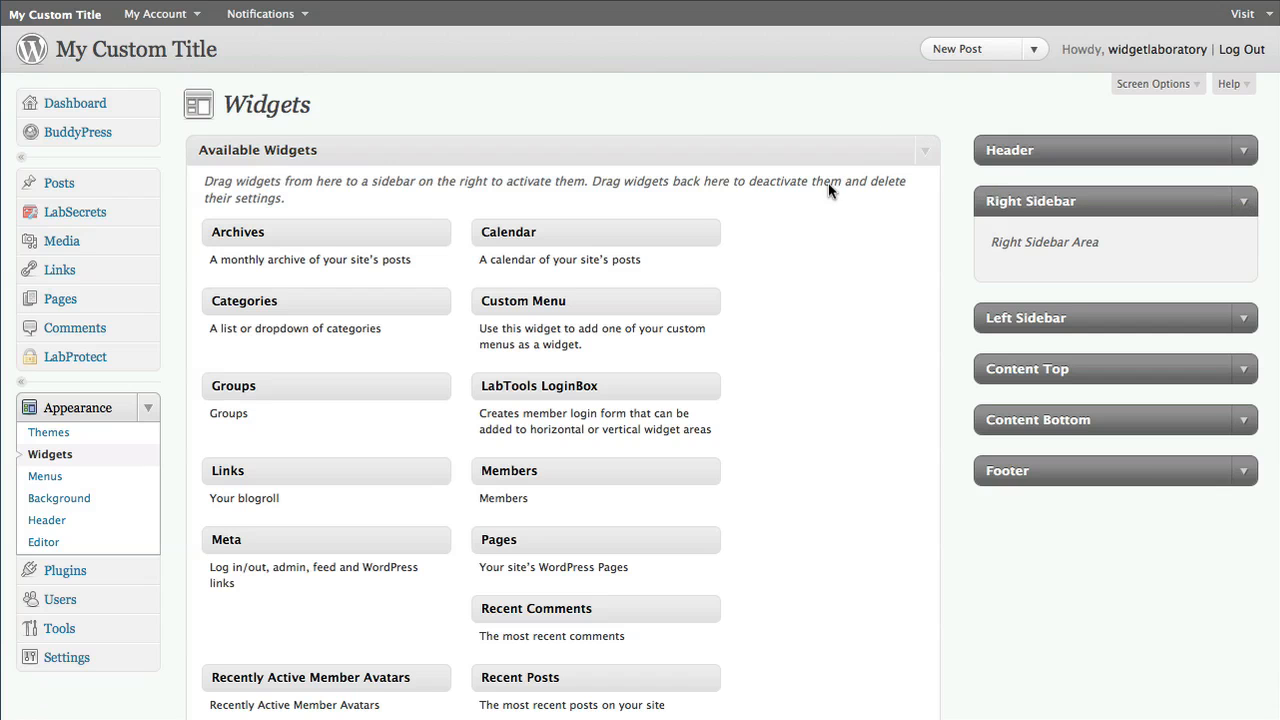
Add the Who's Online Avatars widget to the Right Sidebar area
scroll(781, 255, down, 2)
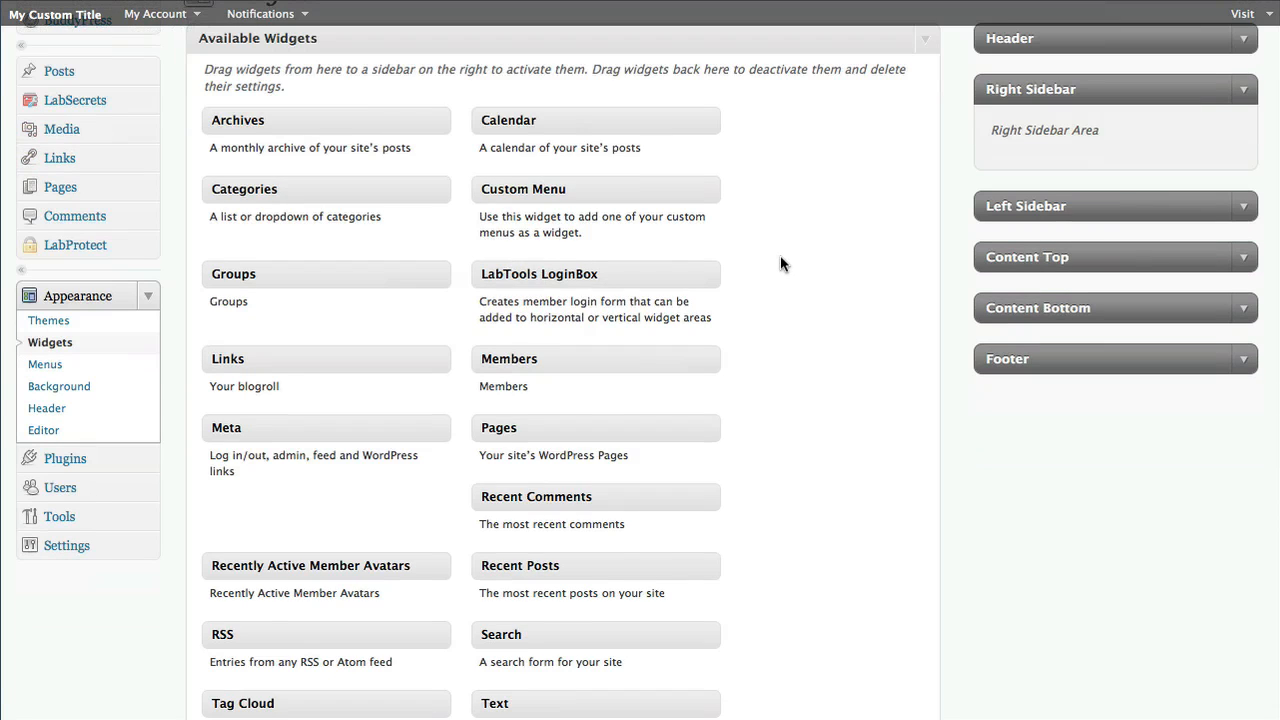
scroll(782, 256, down, 3)
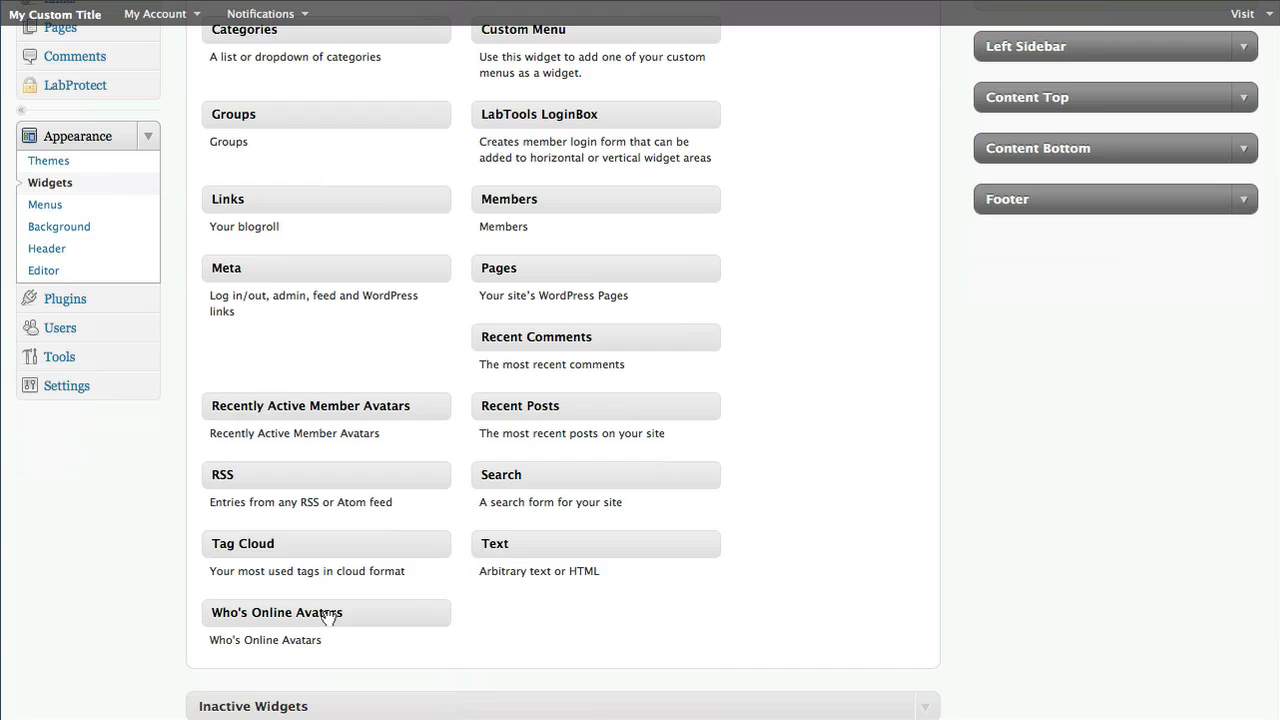
drag(343, 609, 343, 531)
scroll(350, 532, up, 5)
scroll(297, 260, down, 5)
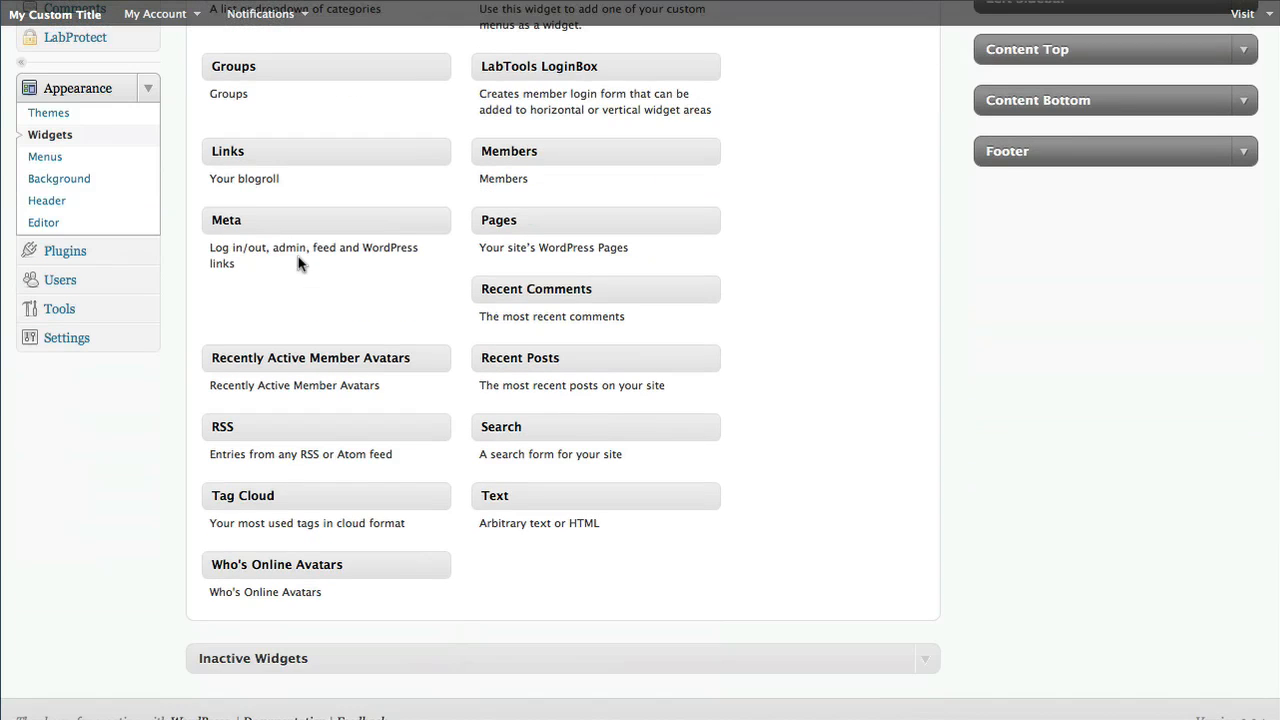
drag(300, 545, 1070, 279)
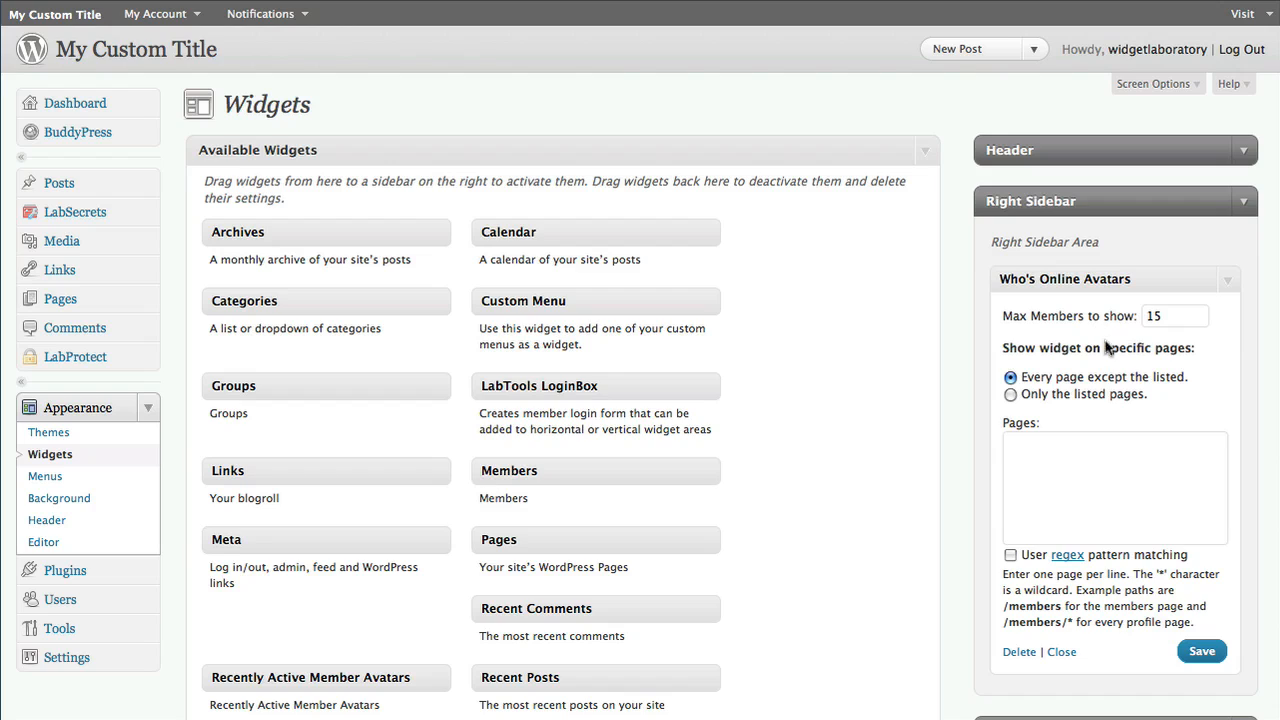
Try the Only the listed pages and regex pattern matching options on the Who's Online Avatars widget, restoring the defaults
drag(1170, 318, 1112, 322)
click(1010, 394)
click(1025, 457)
click(1010, 555)
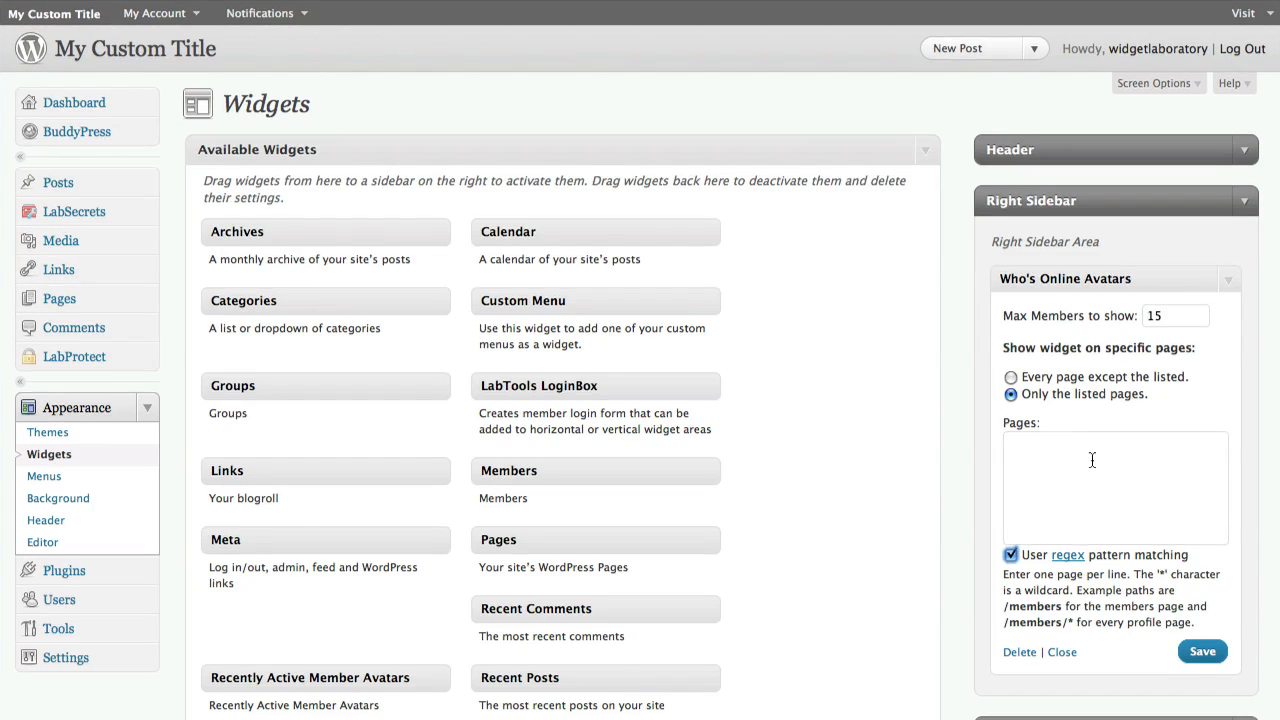
click(1011, 556)
click(1010, 378)
click(1116, 463)
drag(1020, 378, 1086, 378)
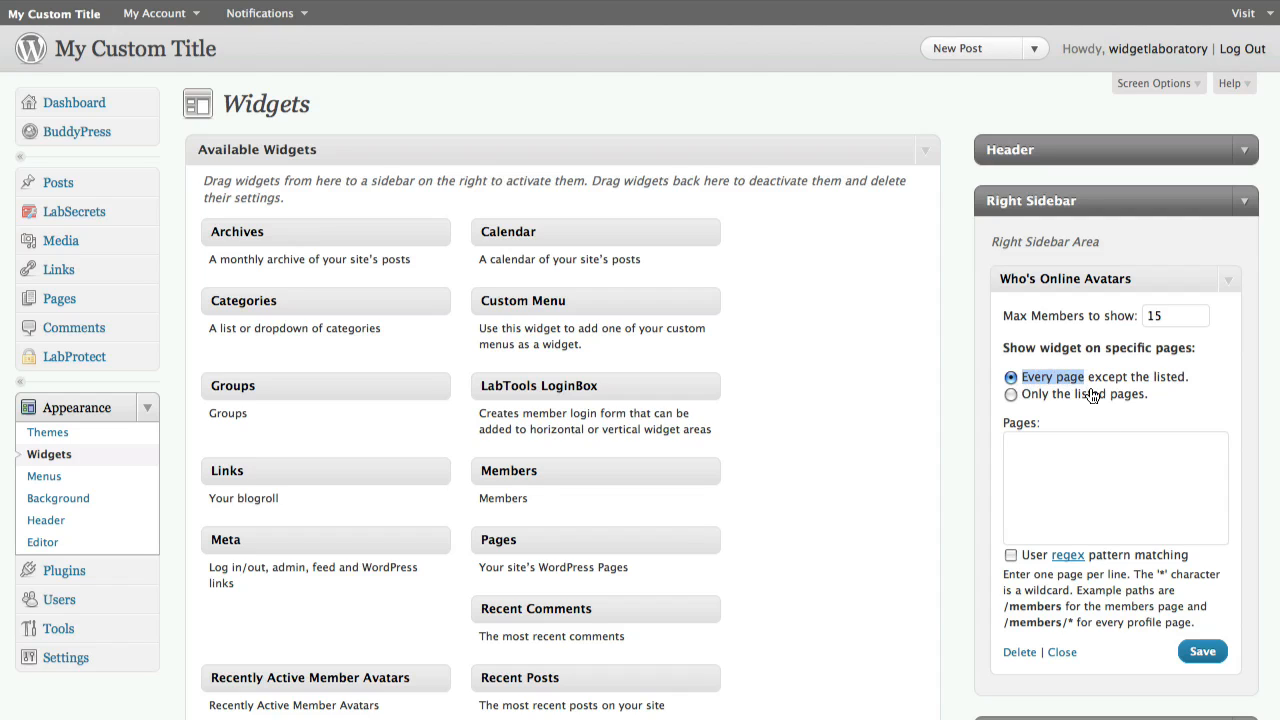
Save the Who's Online Avatars widget and view it on the site's About page
click(1205, 654)
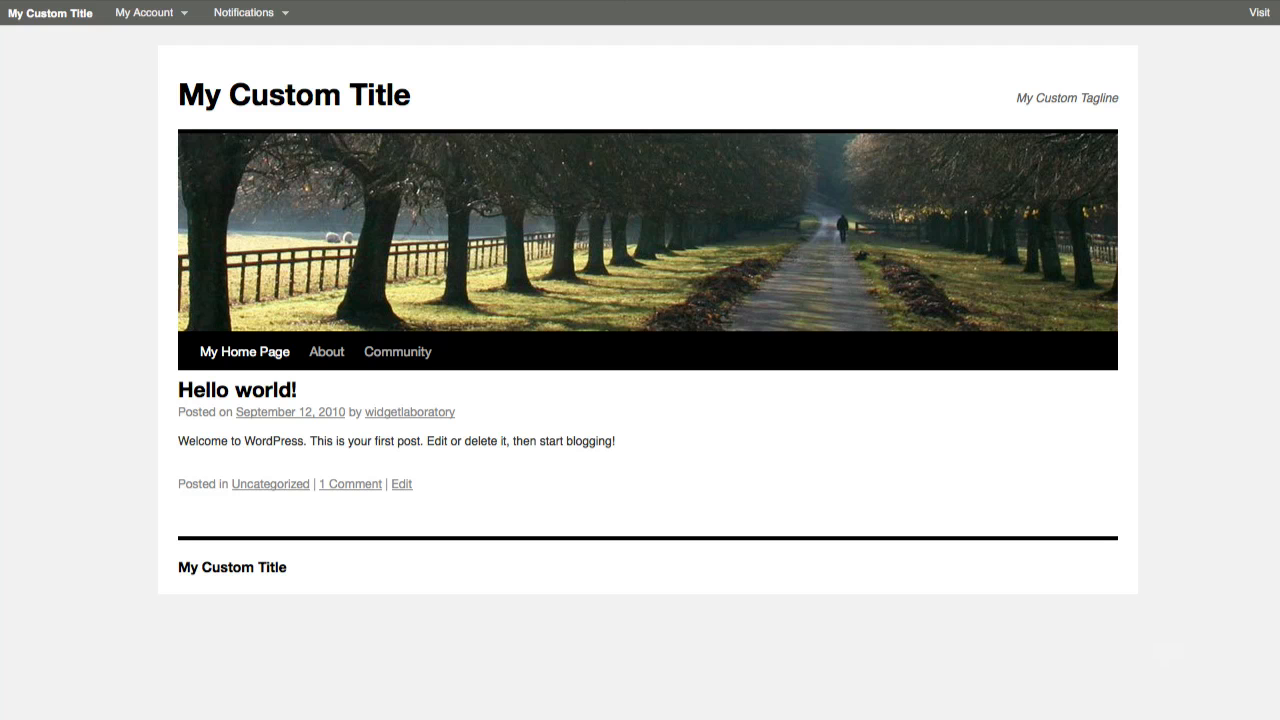
click(323, 361)
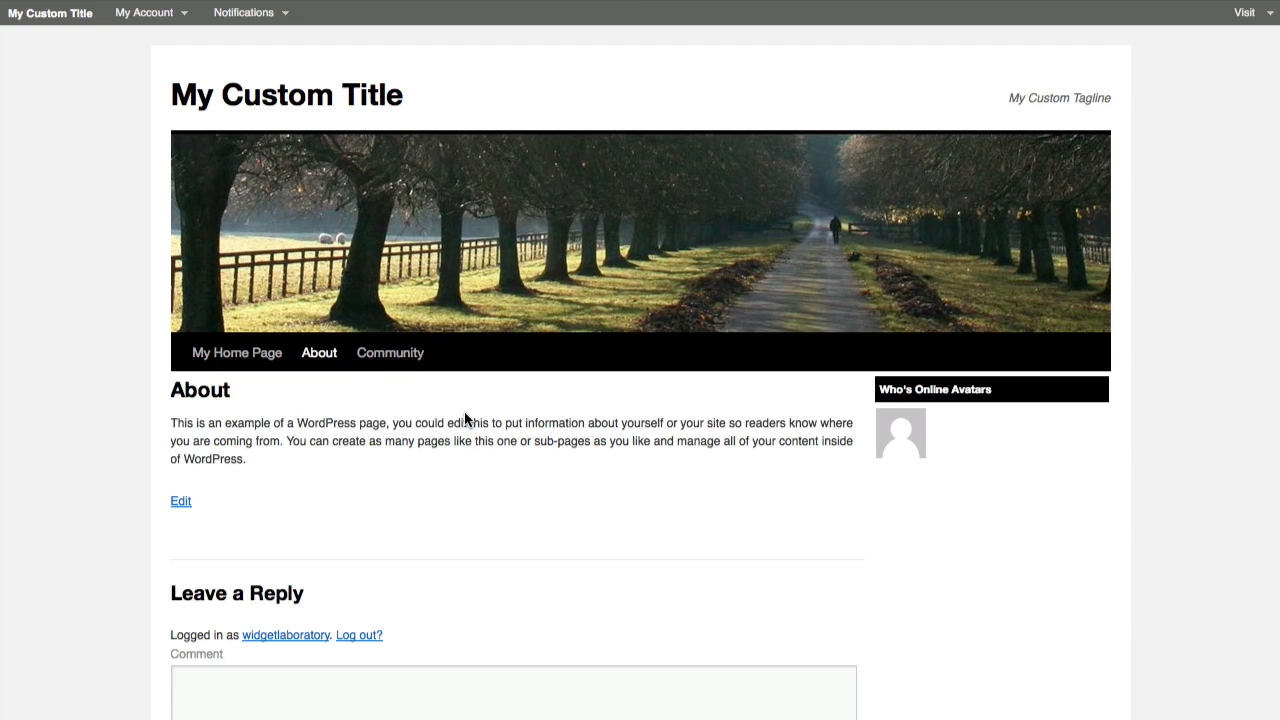
scroll(978, 441, down, 3)
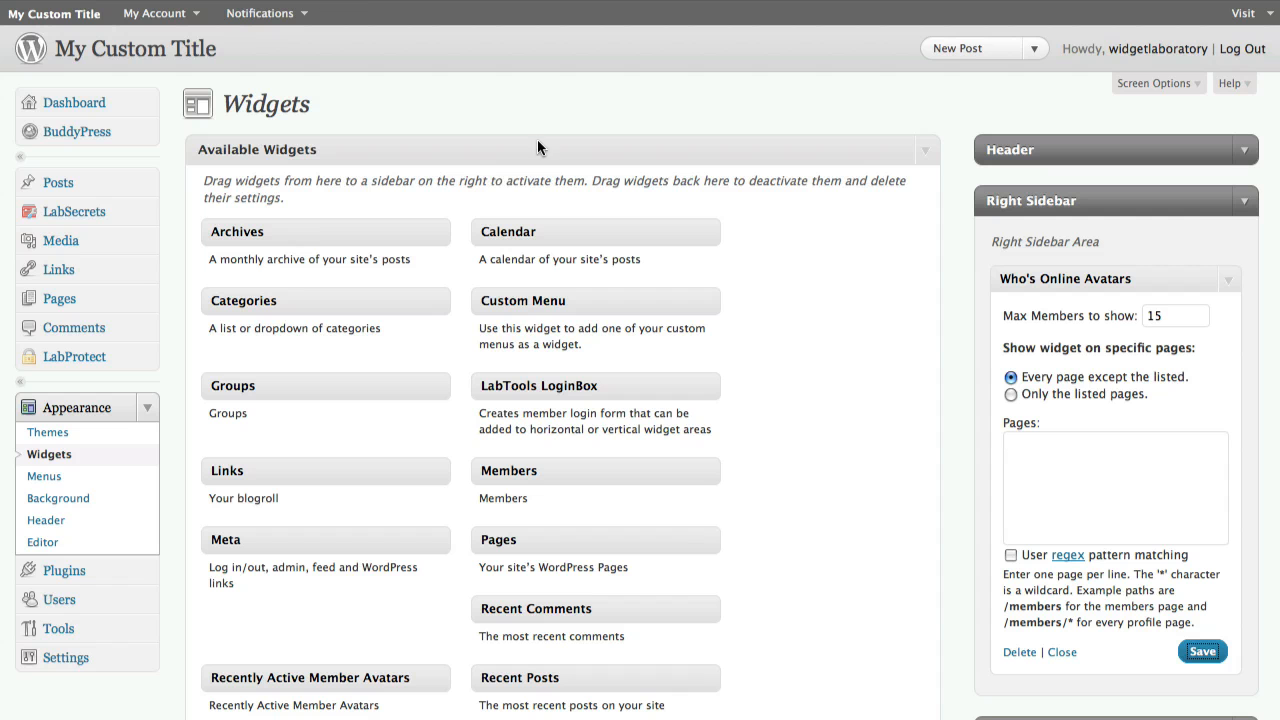
Collapse the Who's Online Avatars widget and add the Recently Active Member Avatars widget below it in the Right Sidebar
scroll(690, 262, down, 4)
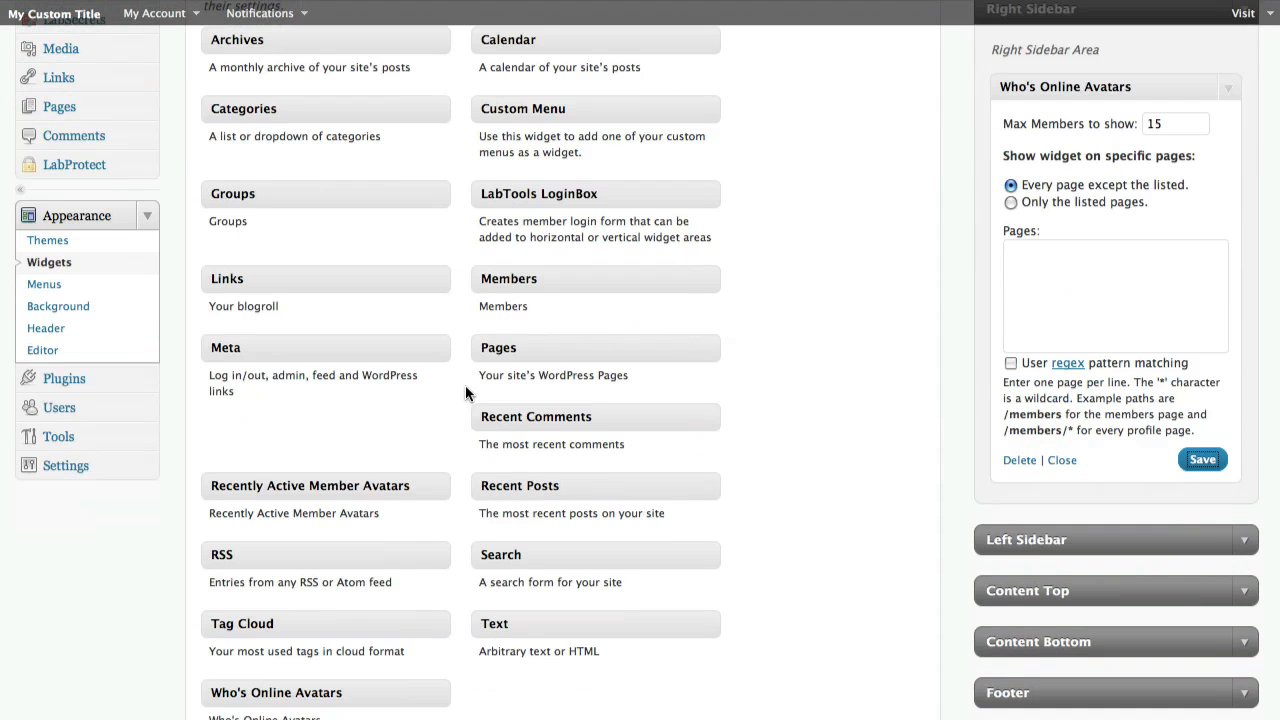
scroll(745, 407, up, 3)
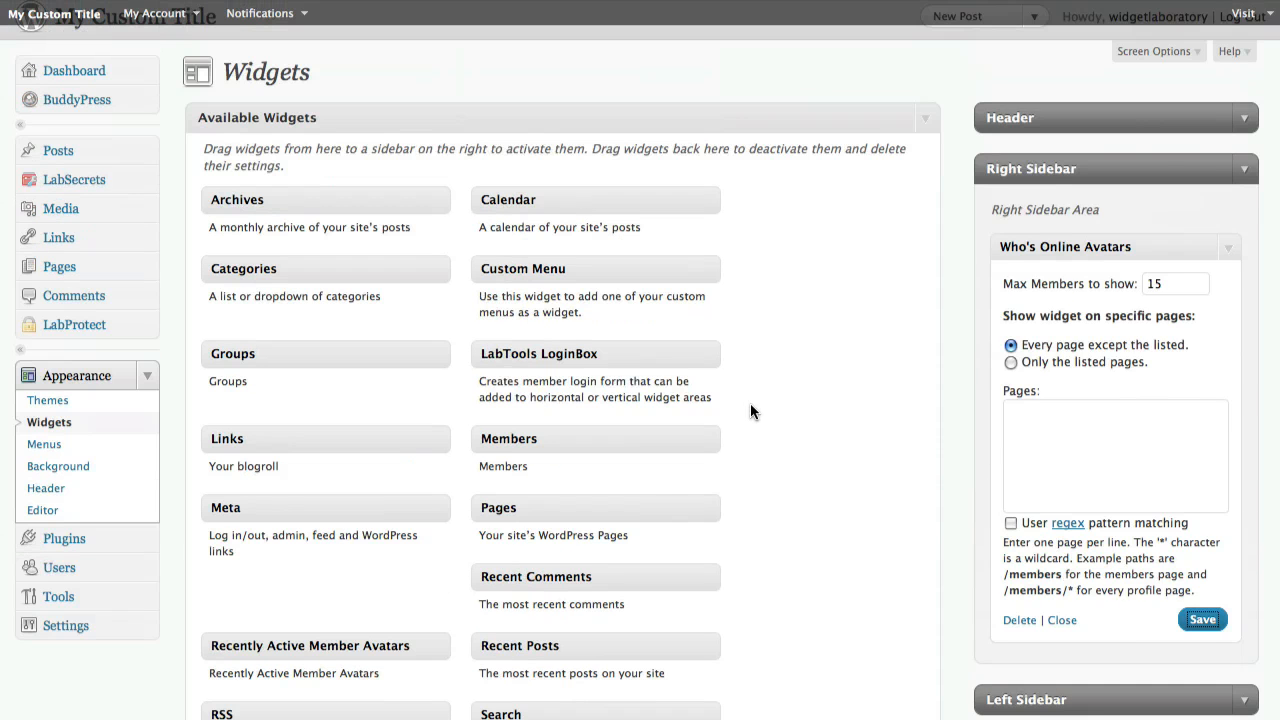
click(1229, 250)
click(1230, 252)
click(1230, 252)
scroll(613, 393, down, 2)
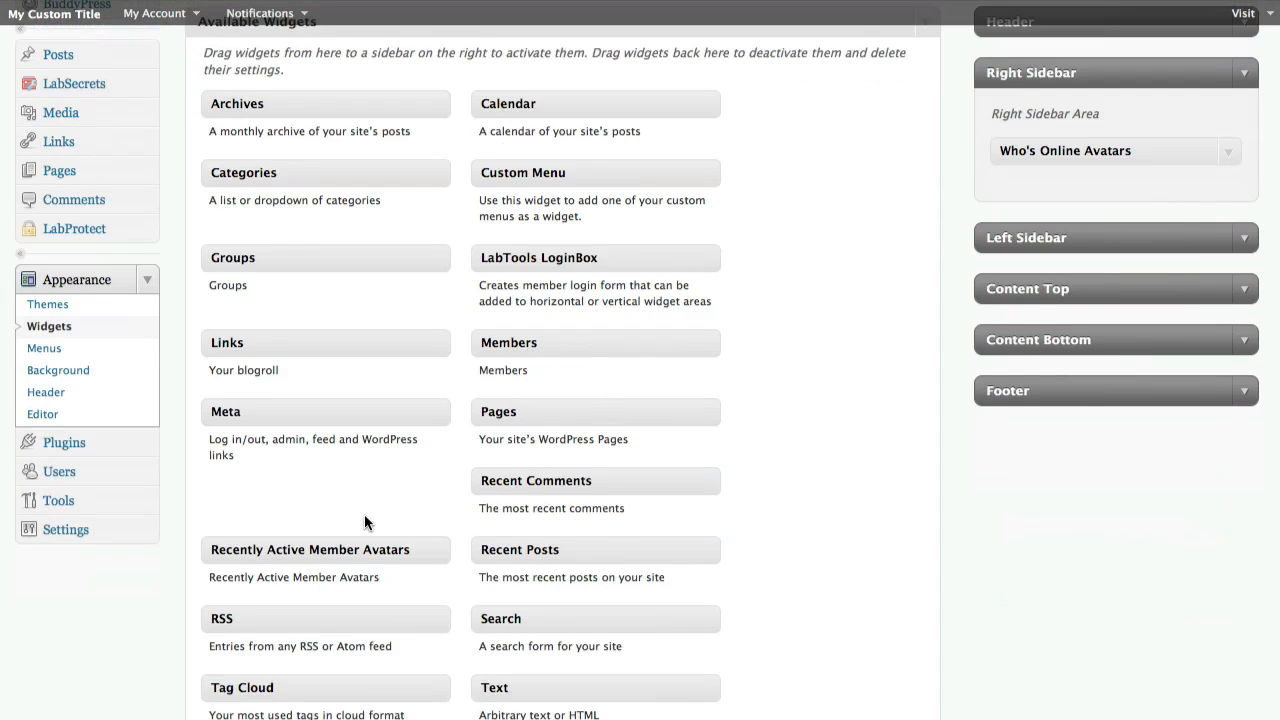
drag(363, 549, 1138, 187)
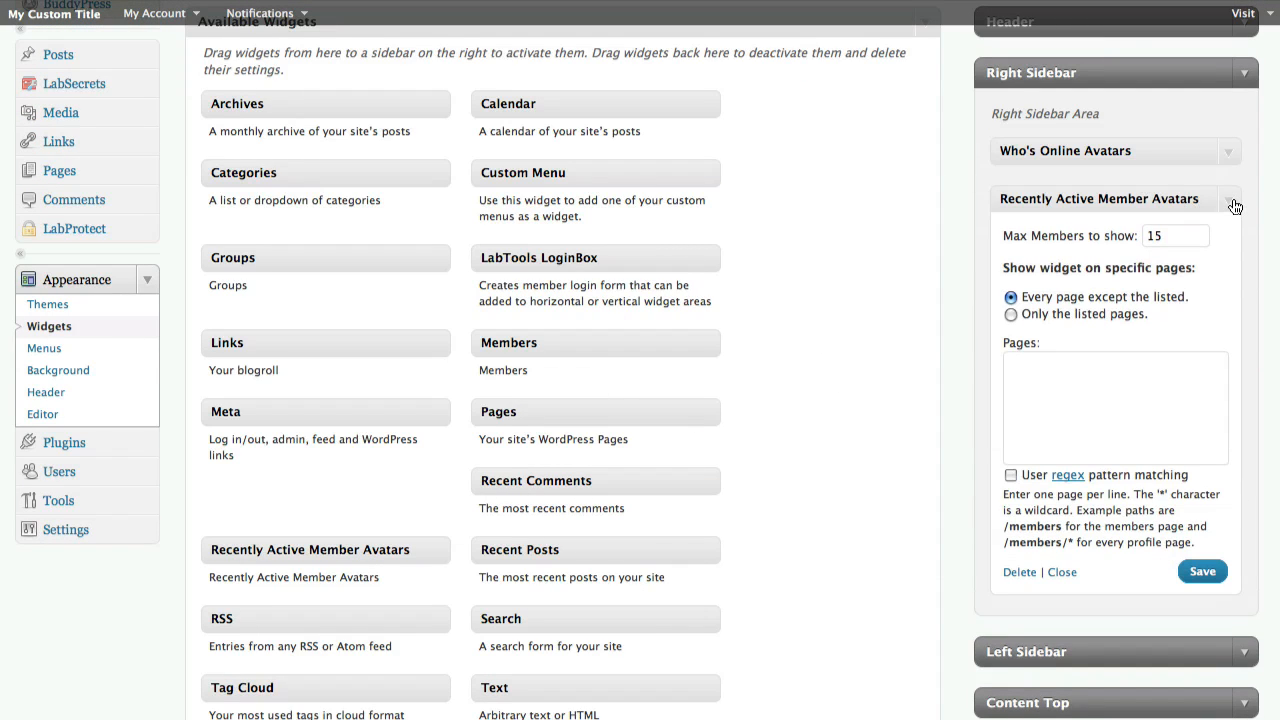
Save the Recently Active Member Avatars widget and collapse its settings
click(1200, 574)
click(1231, 204)
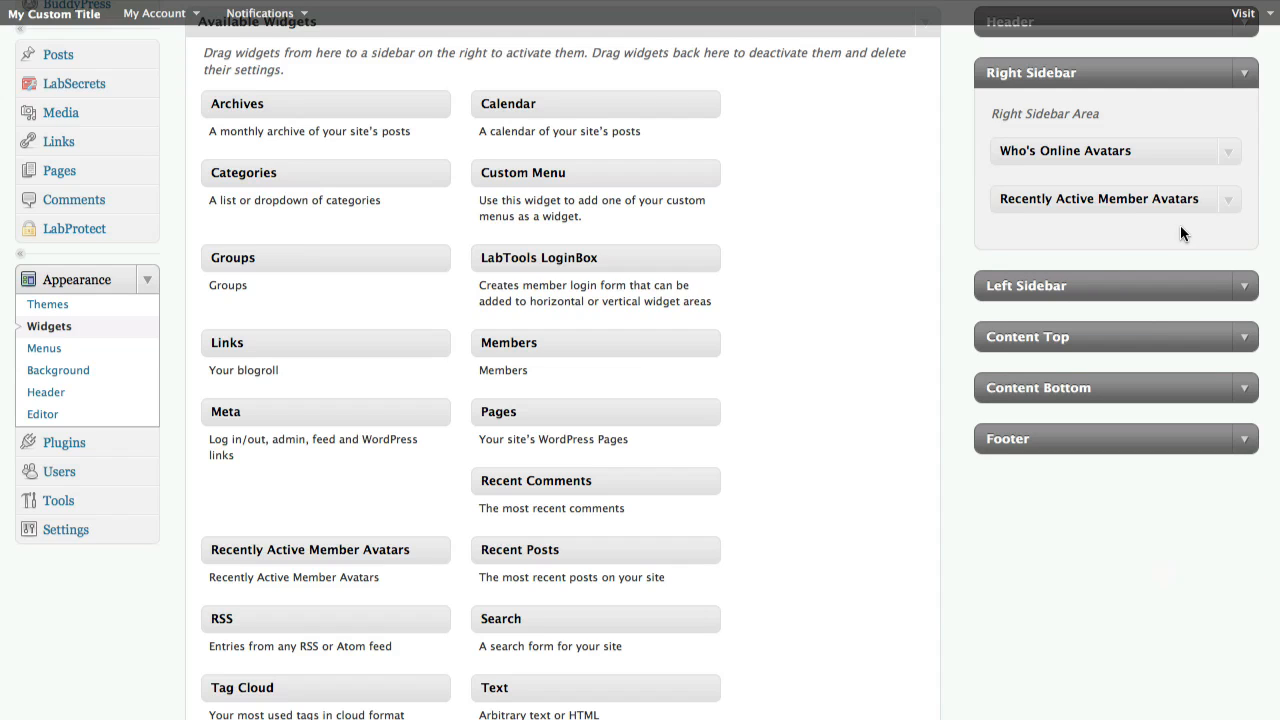
Try to move the Recently Active Member Avatars widget above Who's Online Avatars
drag(1183, 201, 1177, 139)
drag(1172, 198, 1175, 143)
drag(1176, 190, 1166, 140)
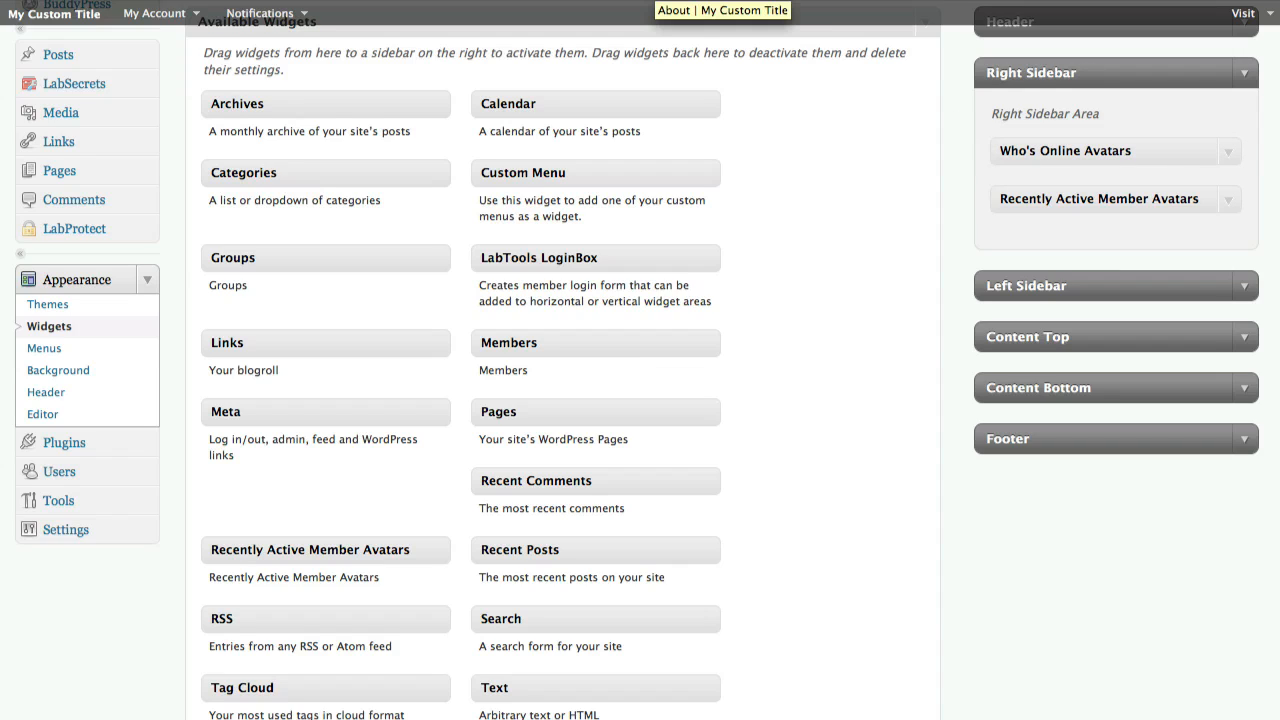
Preview the site and collapse the Right Sidebar area
click(656, 1)
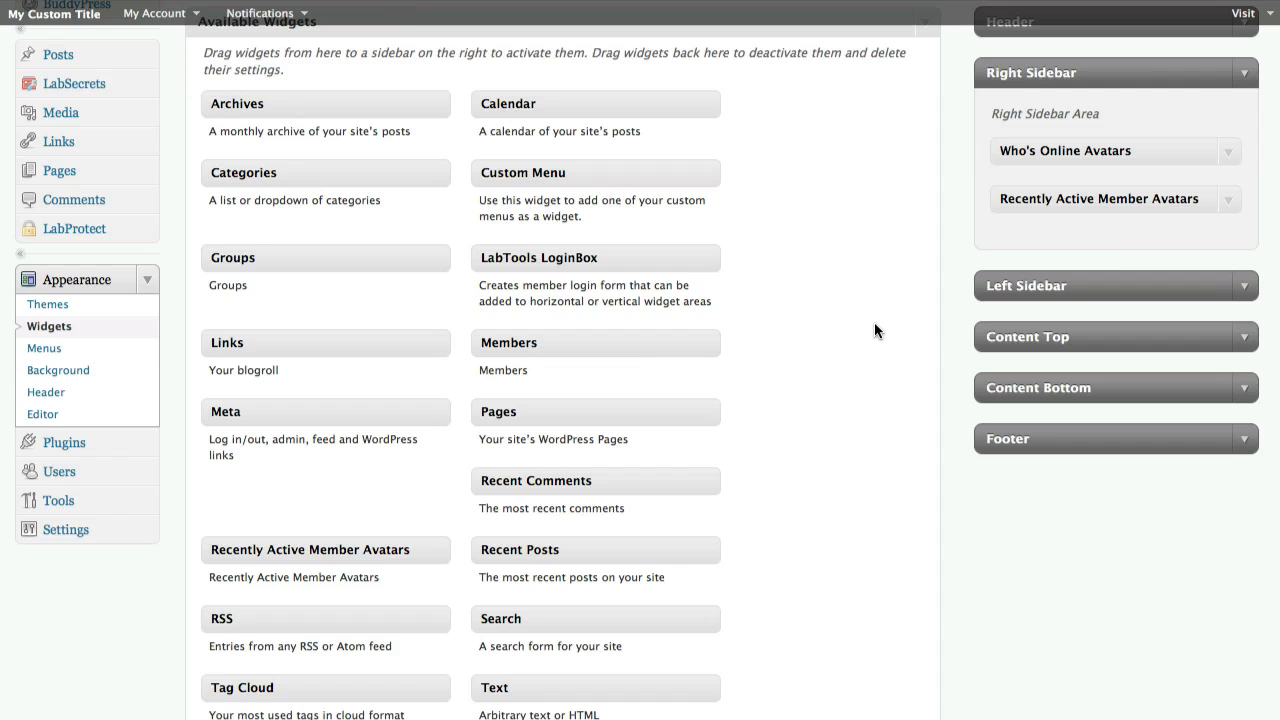
scroll(870, 331, up, 3)
click(1242, 197)
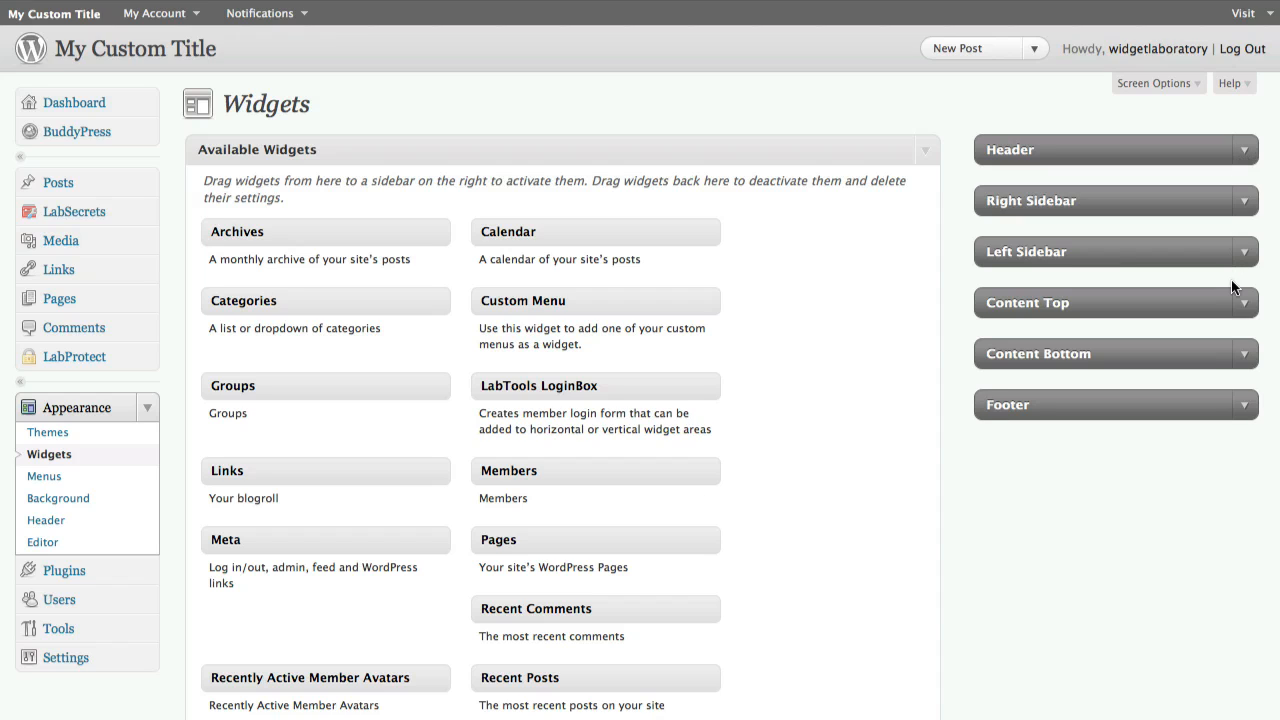
Add the Pages widget to the Left Sidebar area
scroll(808, 327, down, 2)
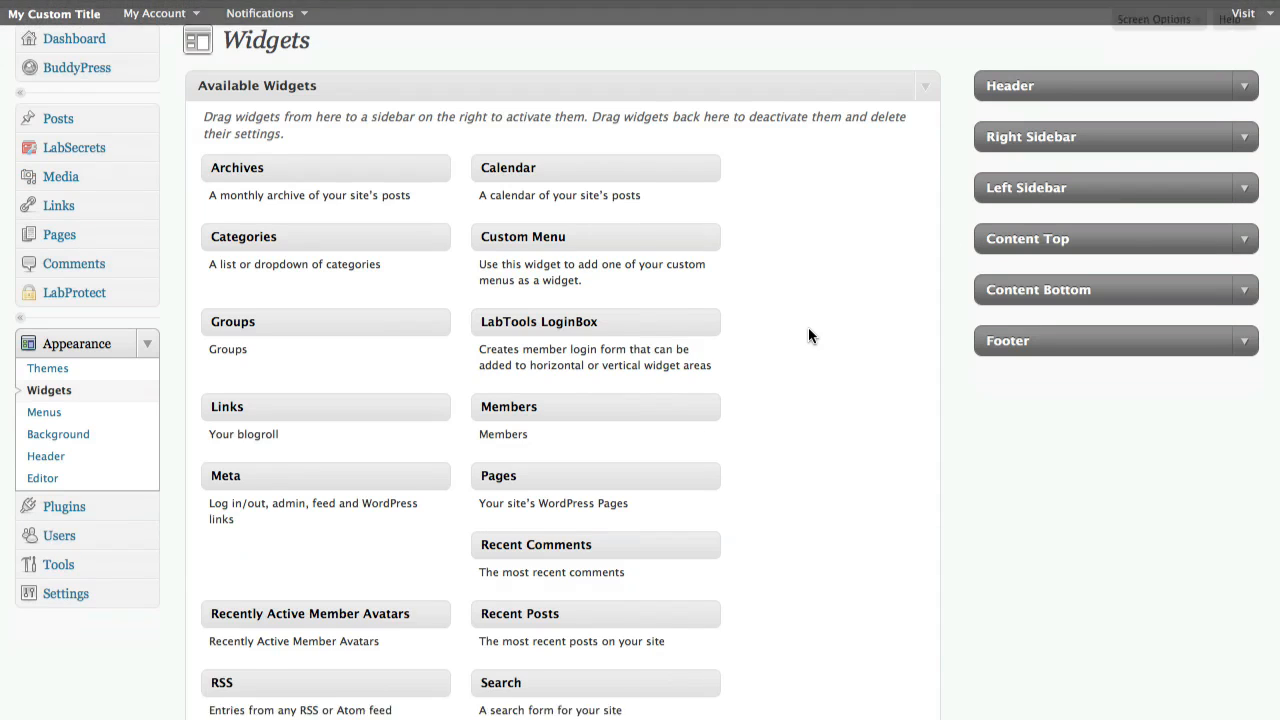
scroll(526, 436, down, 3)
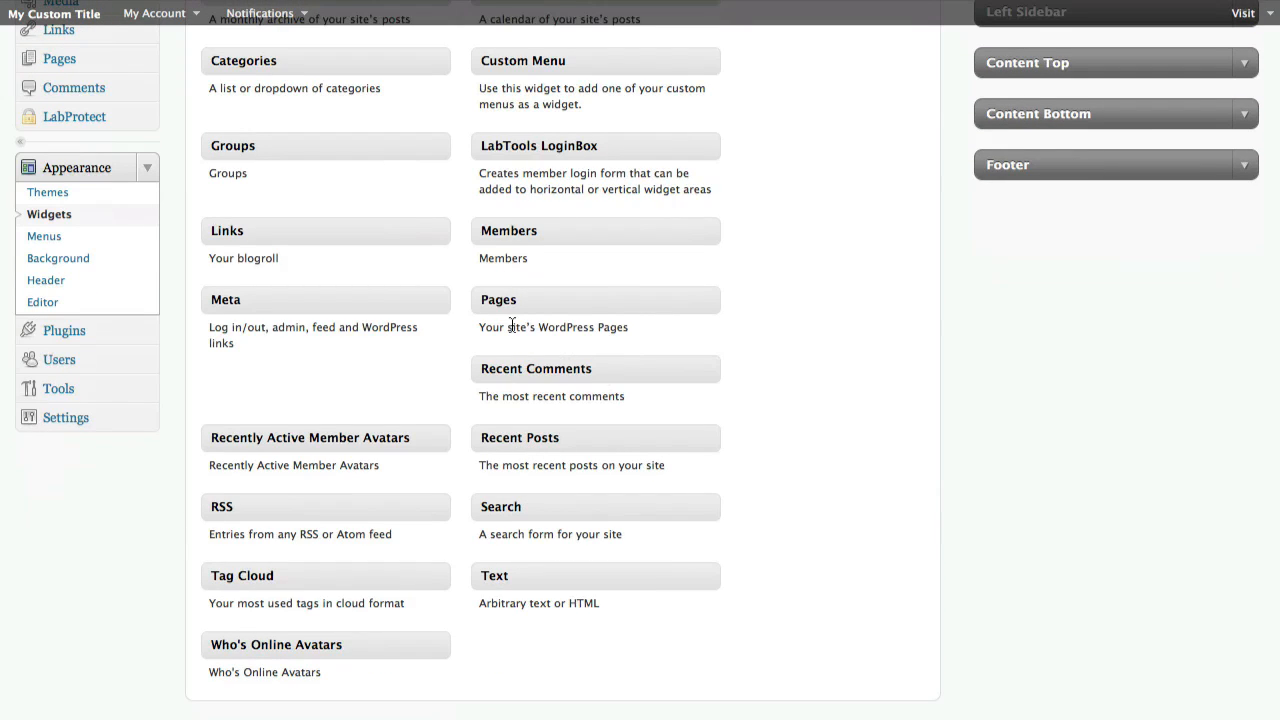
drag(505, 300, 650, 292)
scroll(826, 309, up, 3)
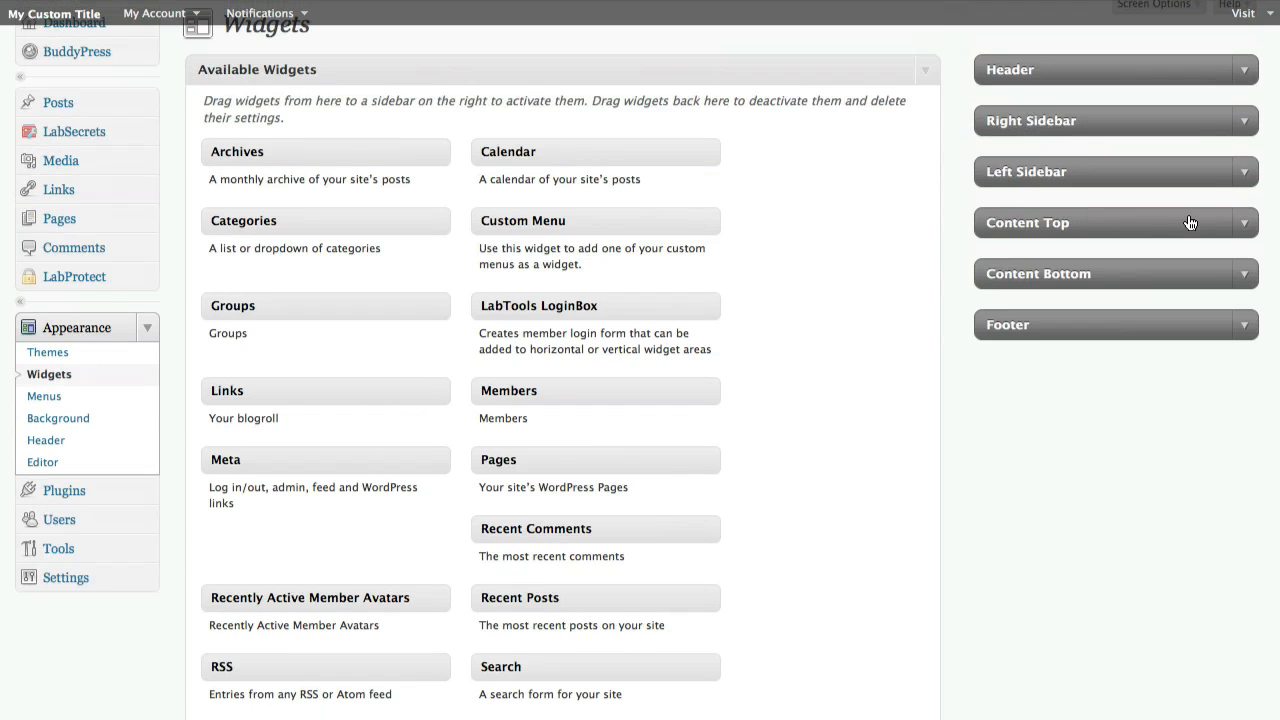
click(1243, 172)
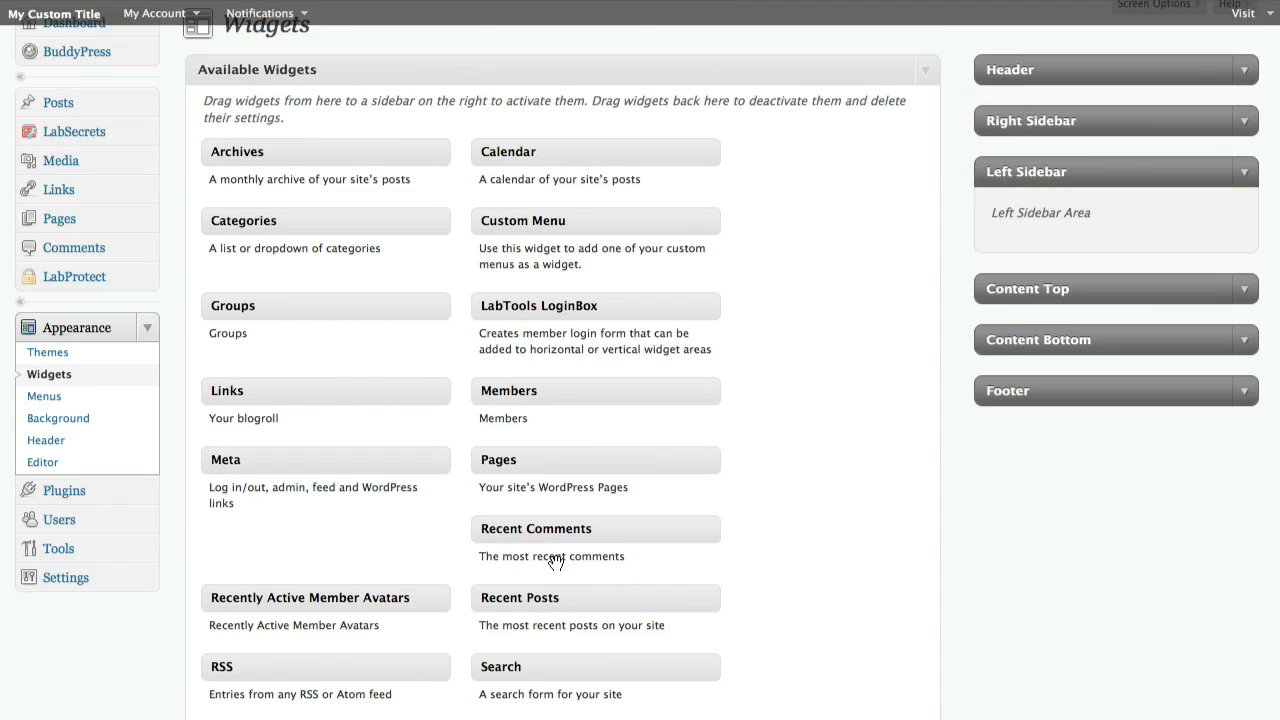
drag(1088, 223, 1084, 219)
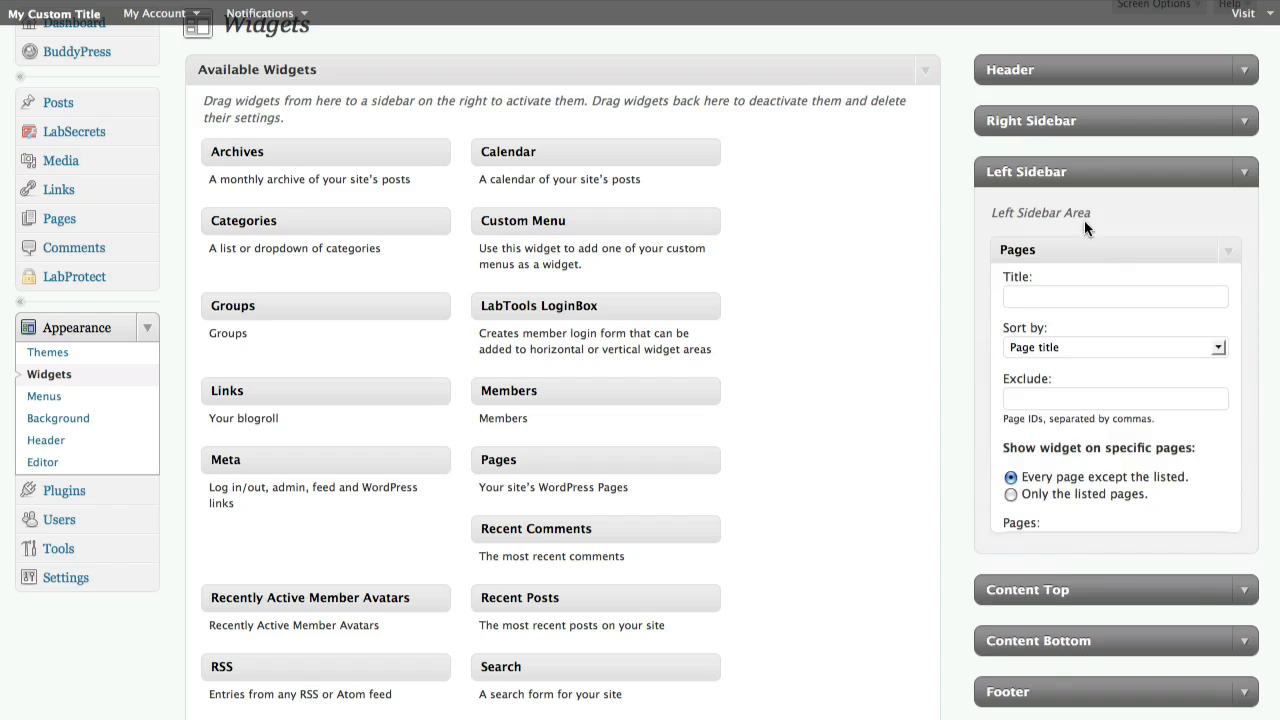
Title the Pages widget My Pages and save it
click(1074, 306)
text(My Pages)
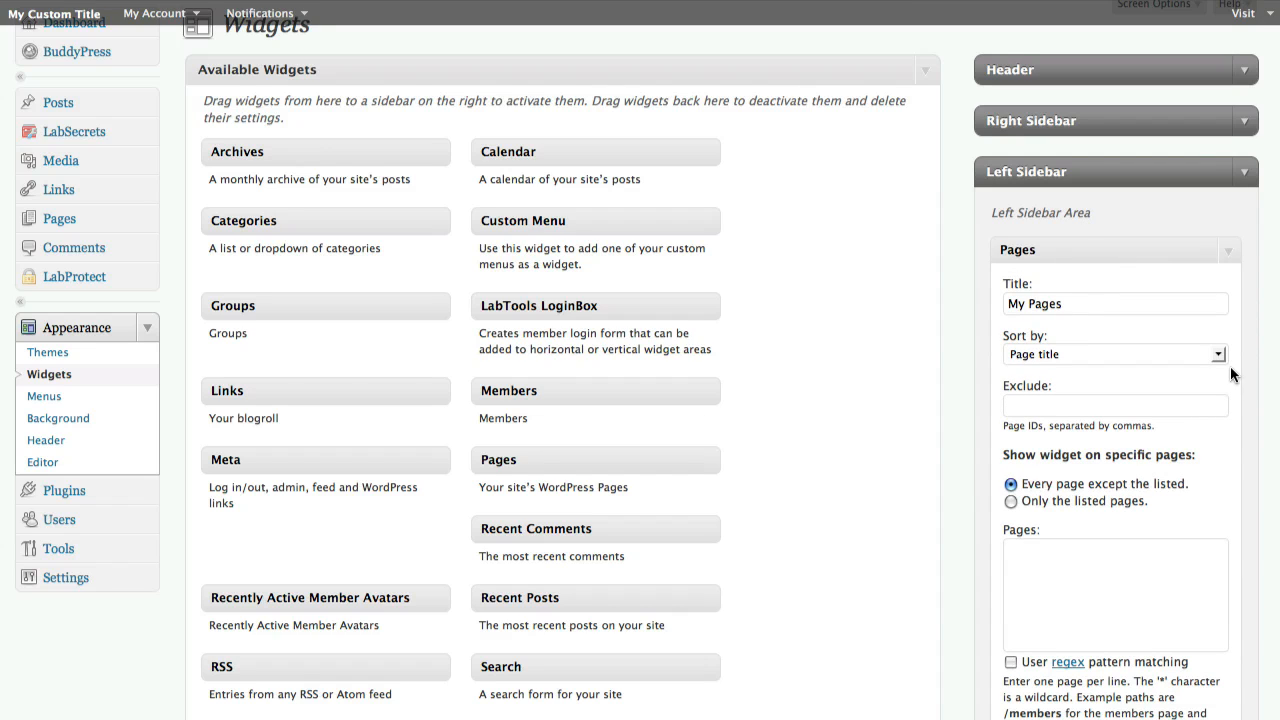
click(1211, 354)
scroll(1064, 506, down, 3)
click(1039, 459)
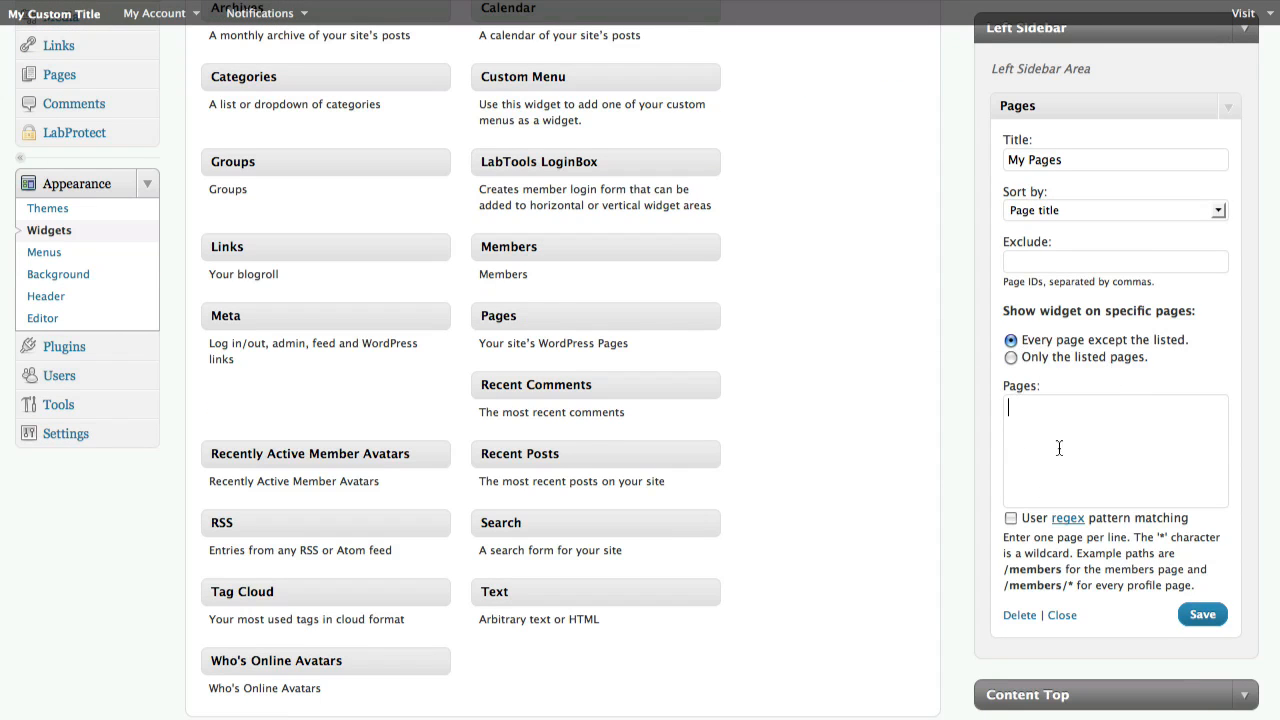
click(1194, 616)
Check the My Pages widget in the live site's left sidebar and return to the Widgets screen
click(702, 1)
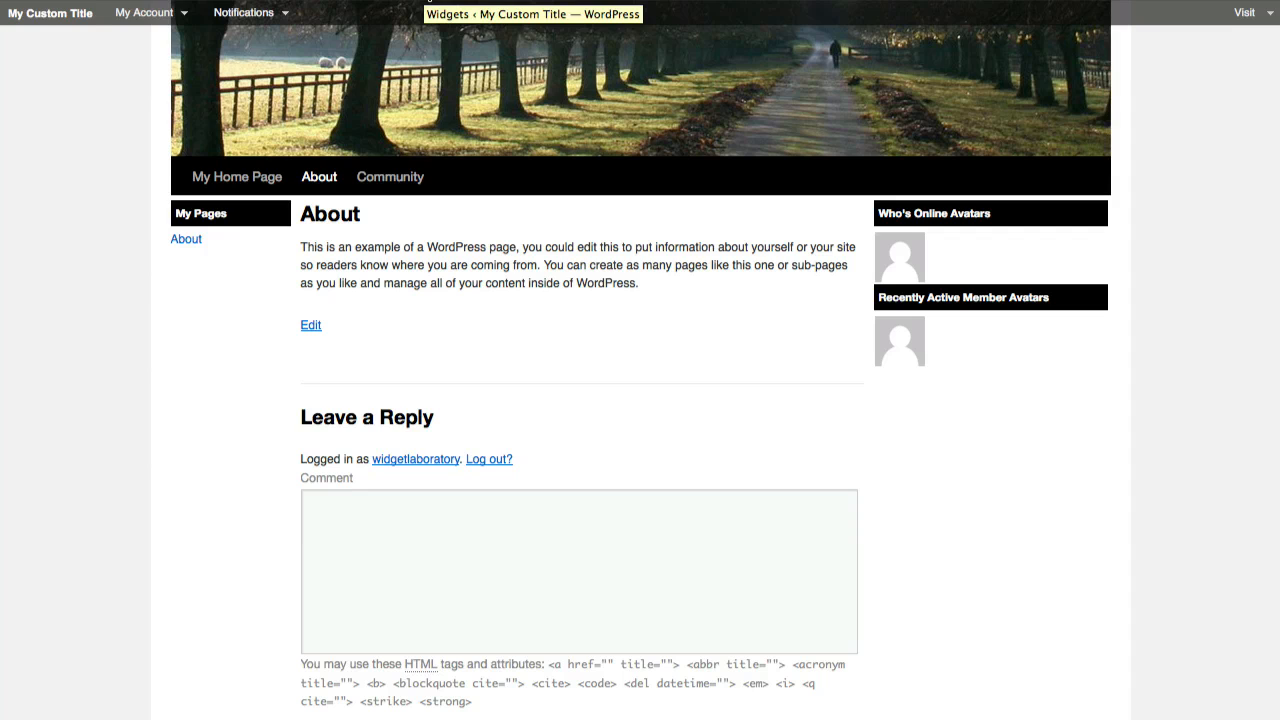
click(430, 1)
scroll(956, 415, up, 2)
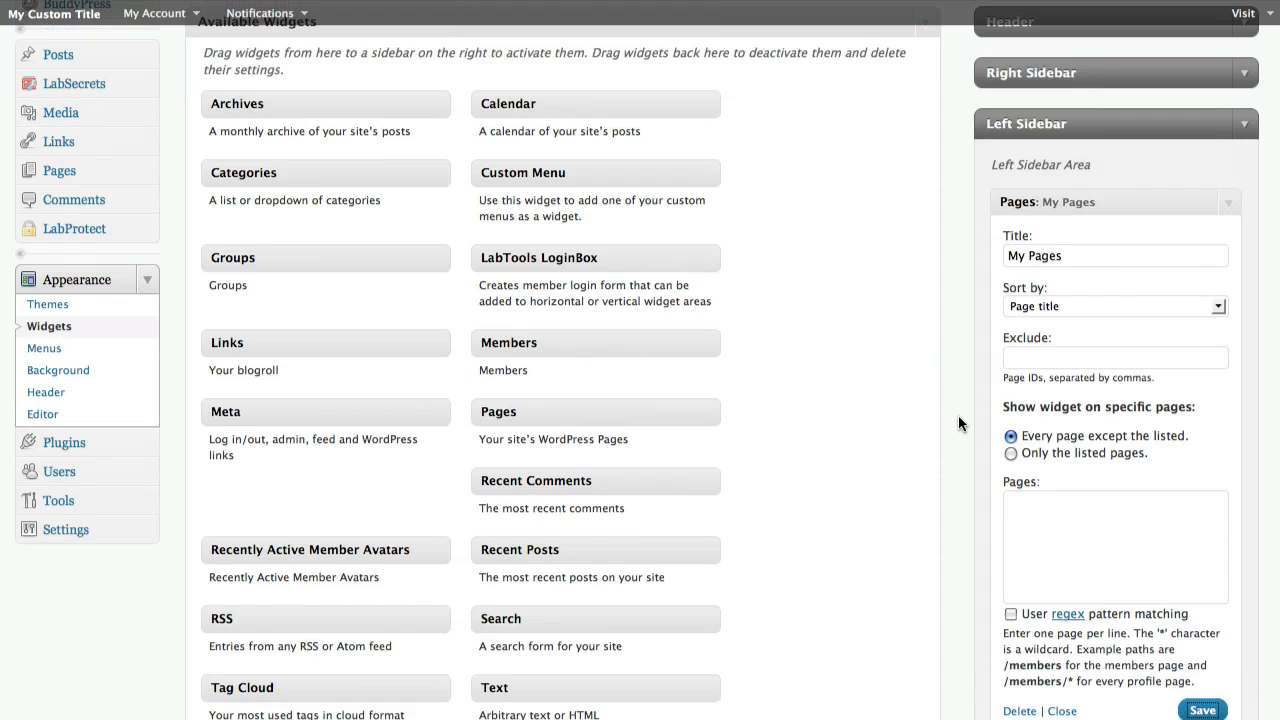
Collapse the Pages widget and the Left Sidebar area
click(1228, 204)
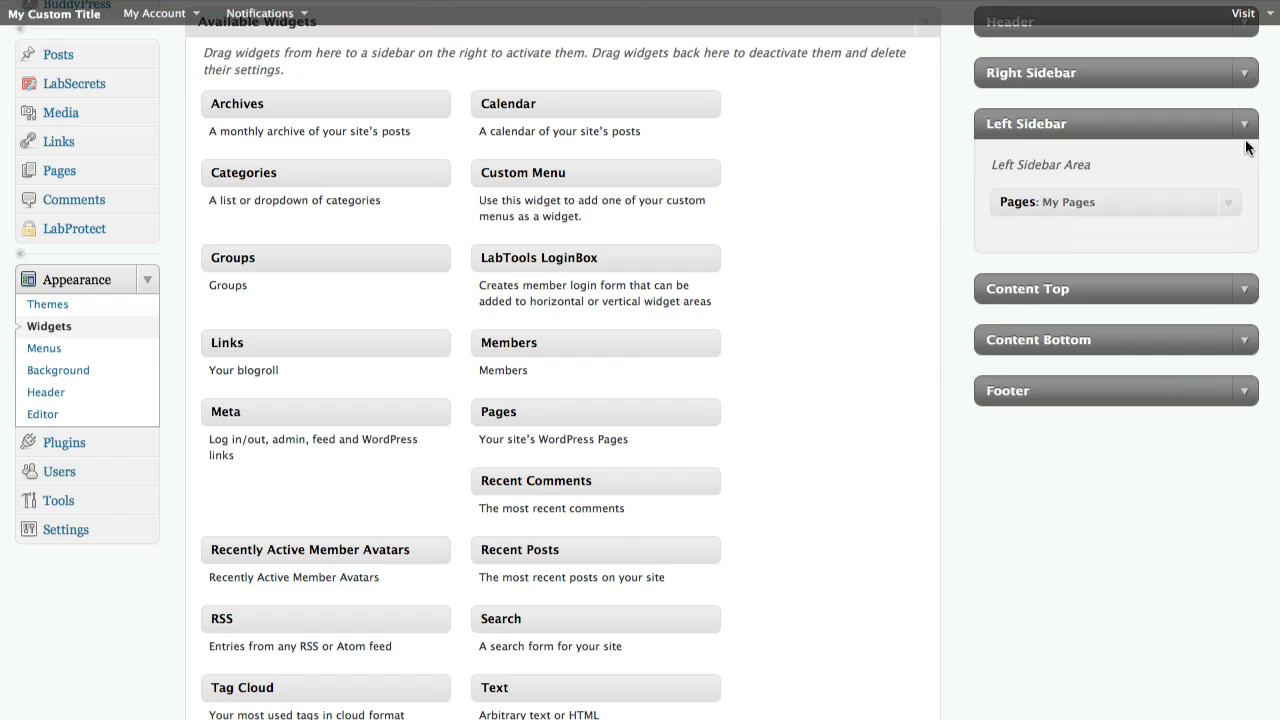
click(1244, 123)
scroll(1211, 180, up, 3)
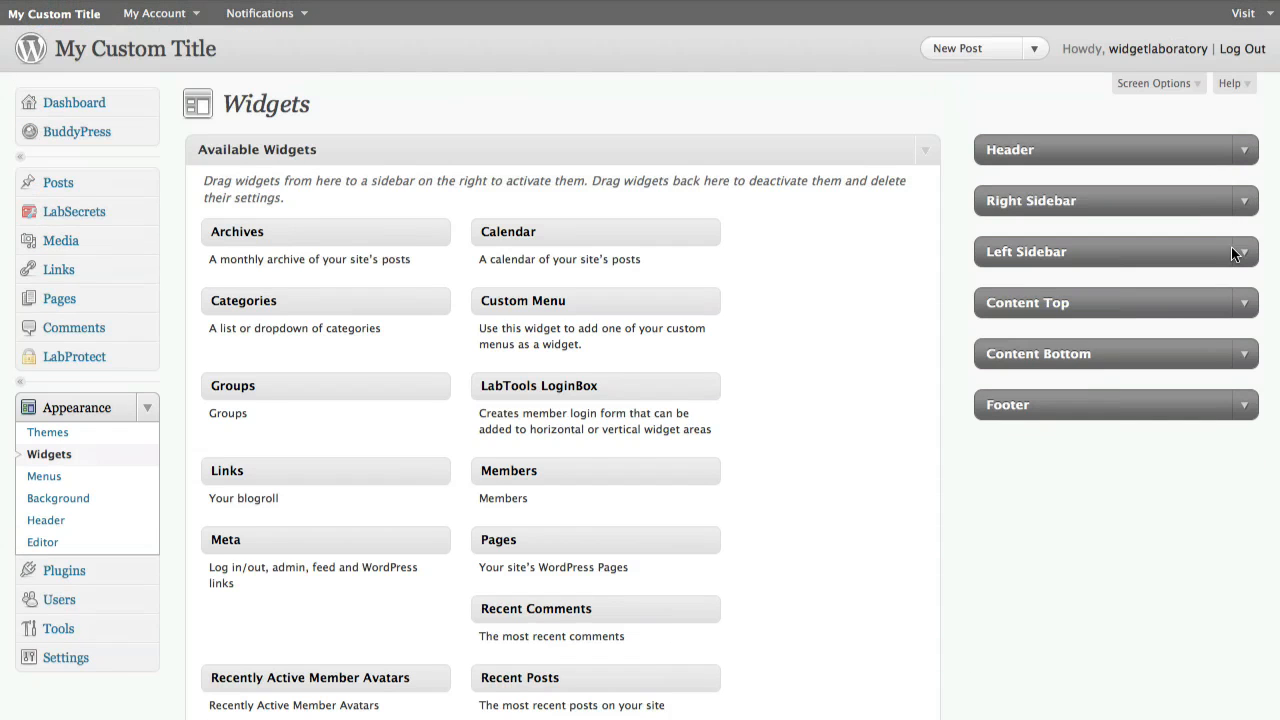
Open the Header area and add the LabTools LoginBox widget to it
click(1245, 149)
scroll(768, 270, down, 3)
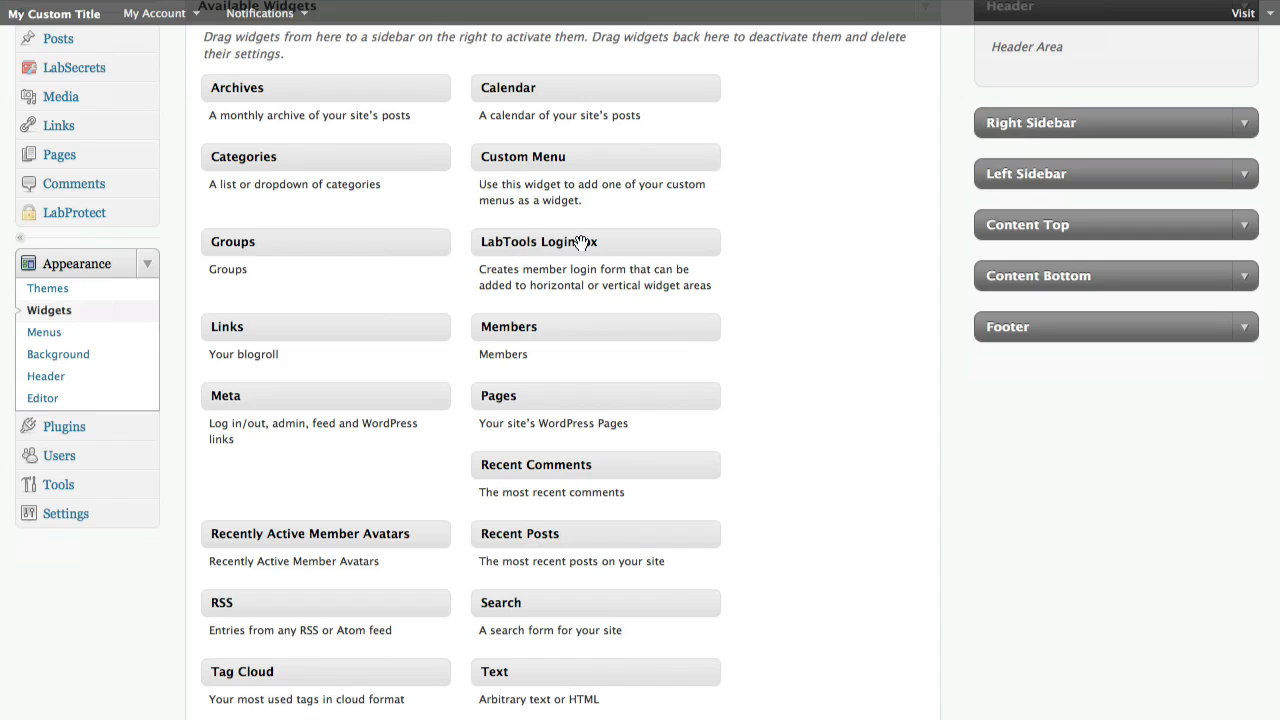
drag(582, 243, 1082, 133)
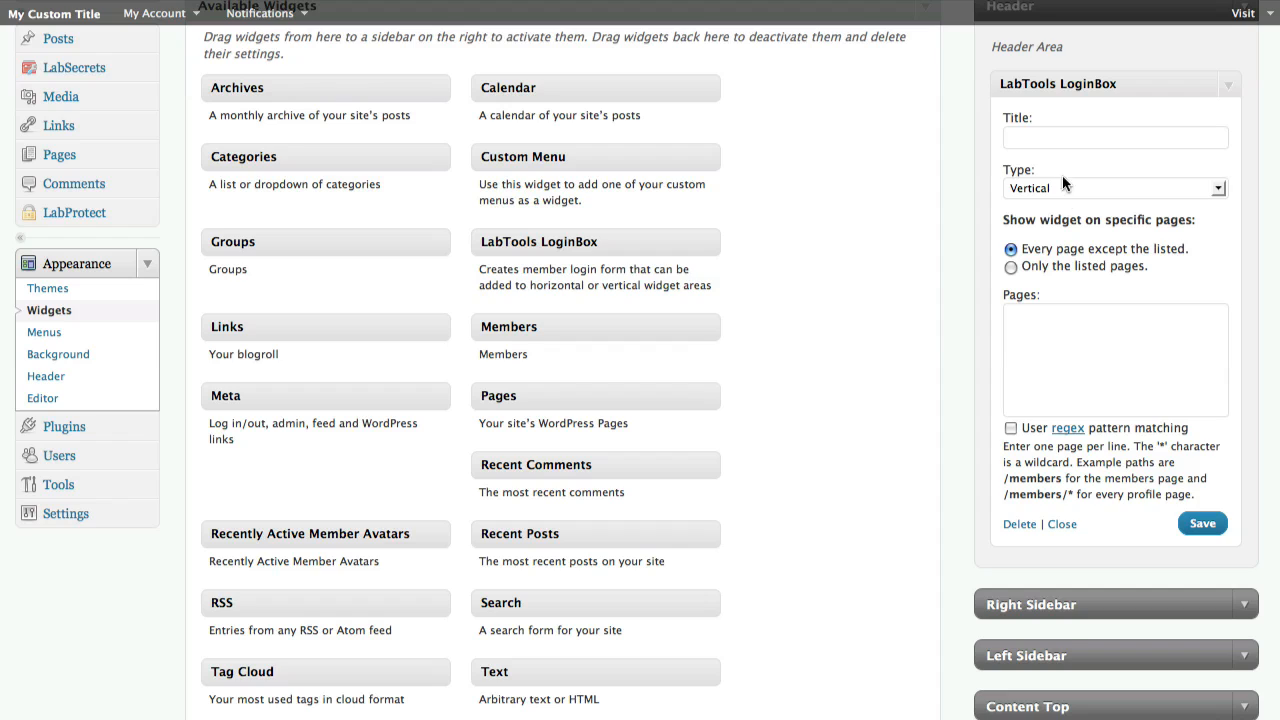
click(1052, 145)
text(My Login Box)
key(ctrl+a)
key(BackSpace)
Set the LoginBox widget's type to Horizontal and glance at the live site before returning
click(1070, 186)
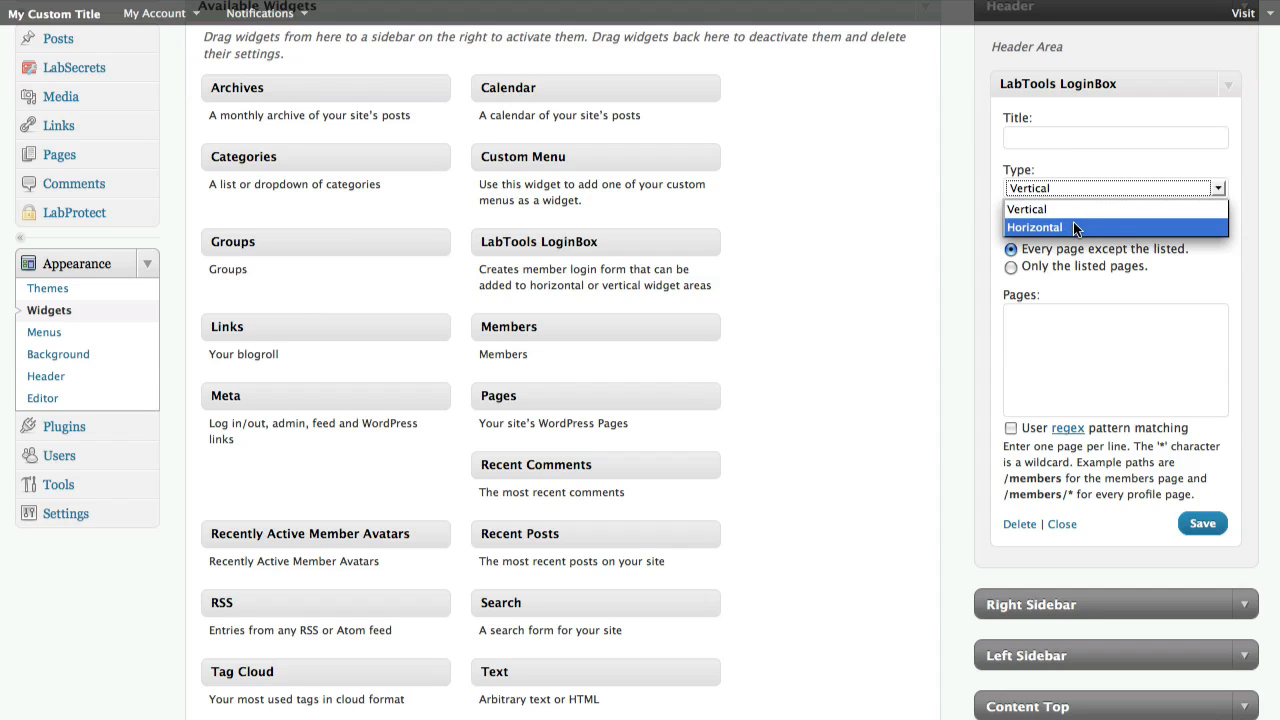
click(1071, 224)
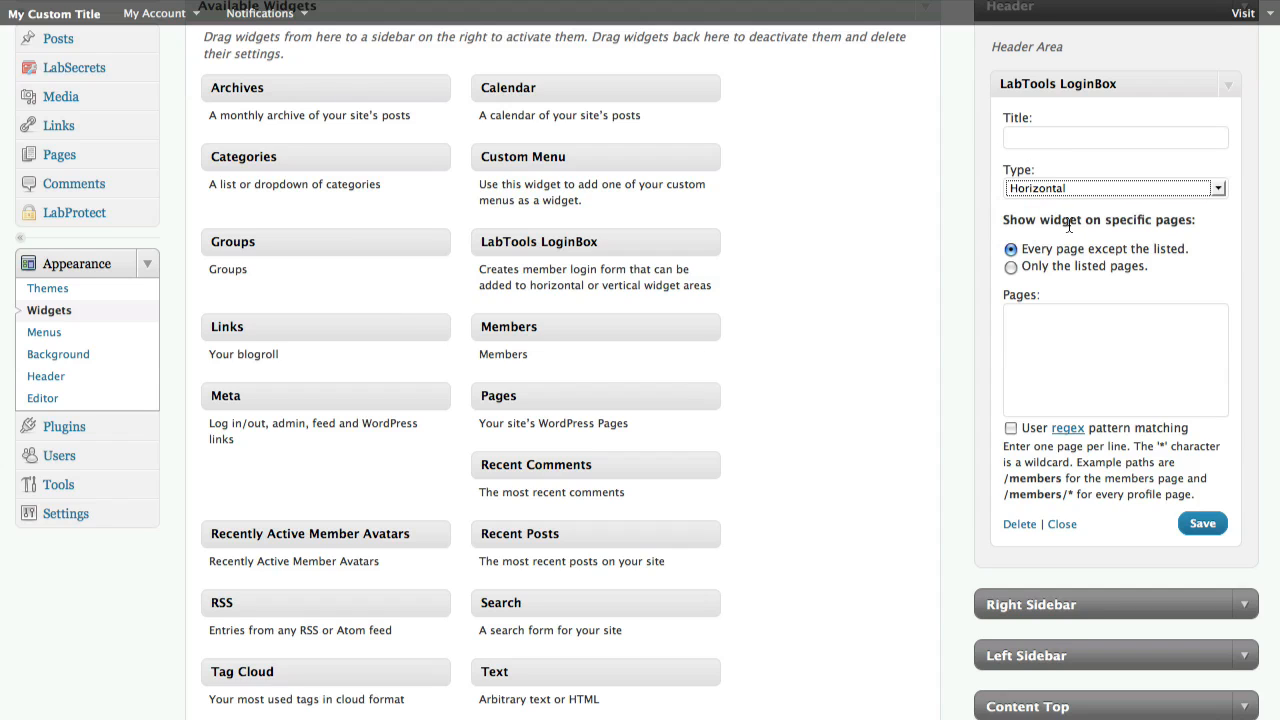
click(688, 1)
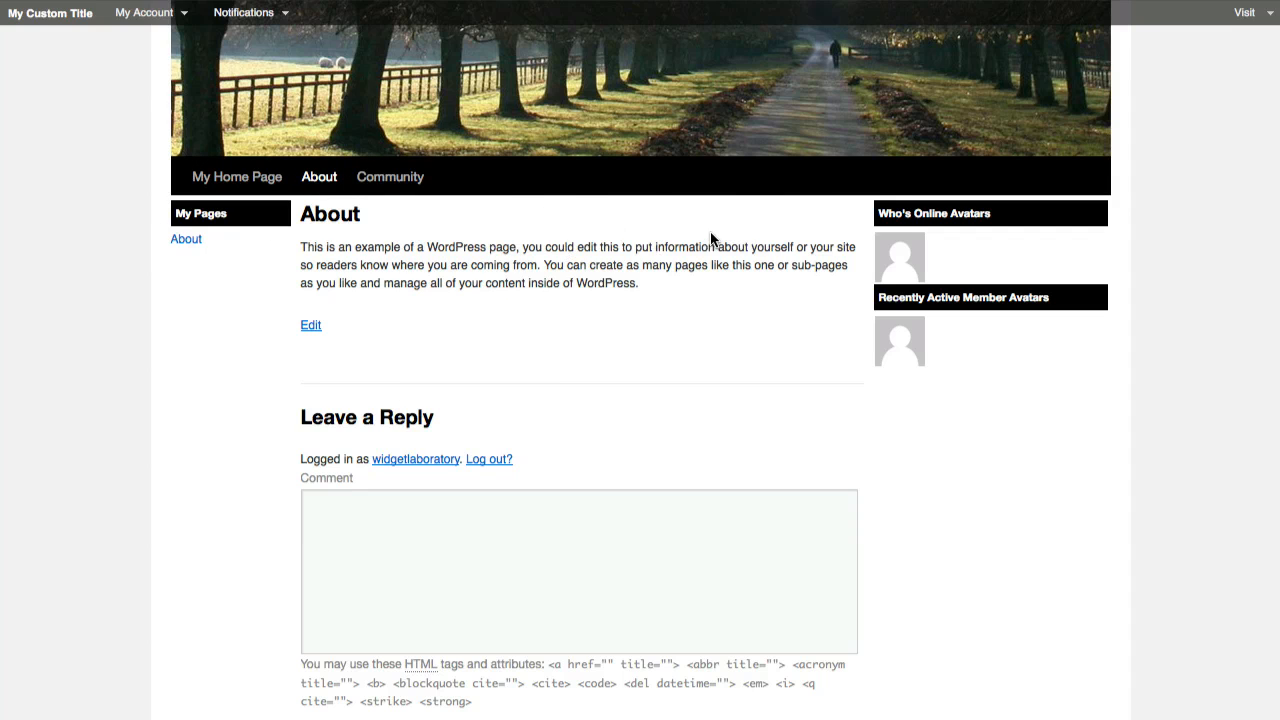
click(780, 1)
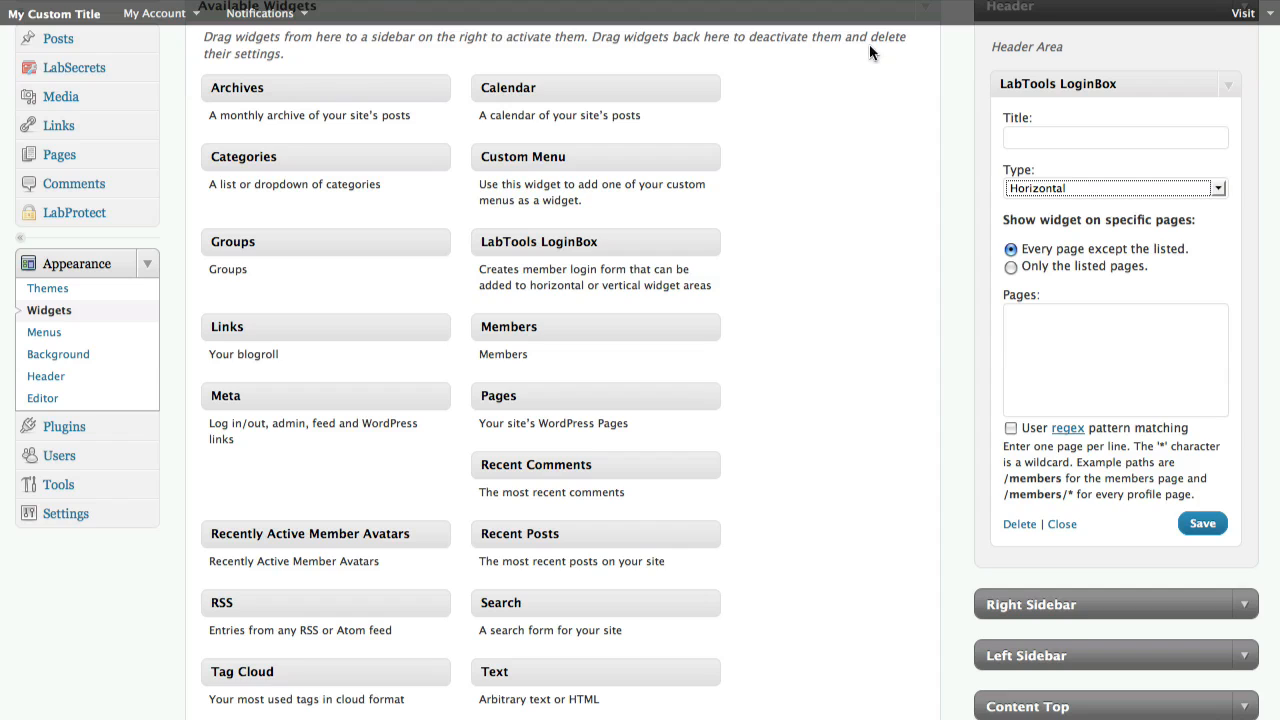
Try restricting the LoginBox widget to only the /about page, then revert to showing it on every page
click(1095, 188)
click(1095, 188)
click(1010, 267)
click(1058, 358)
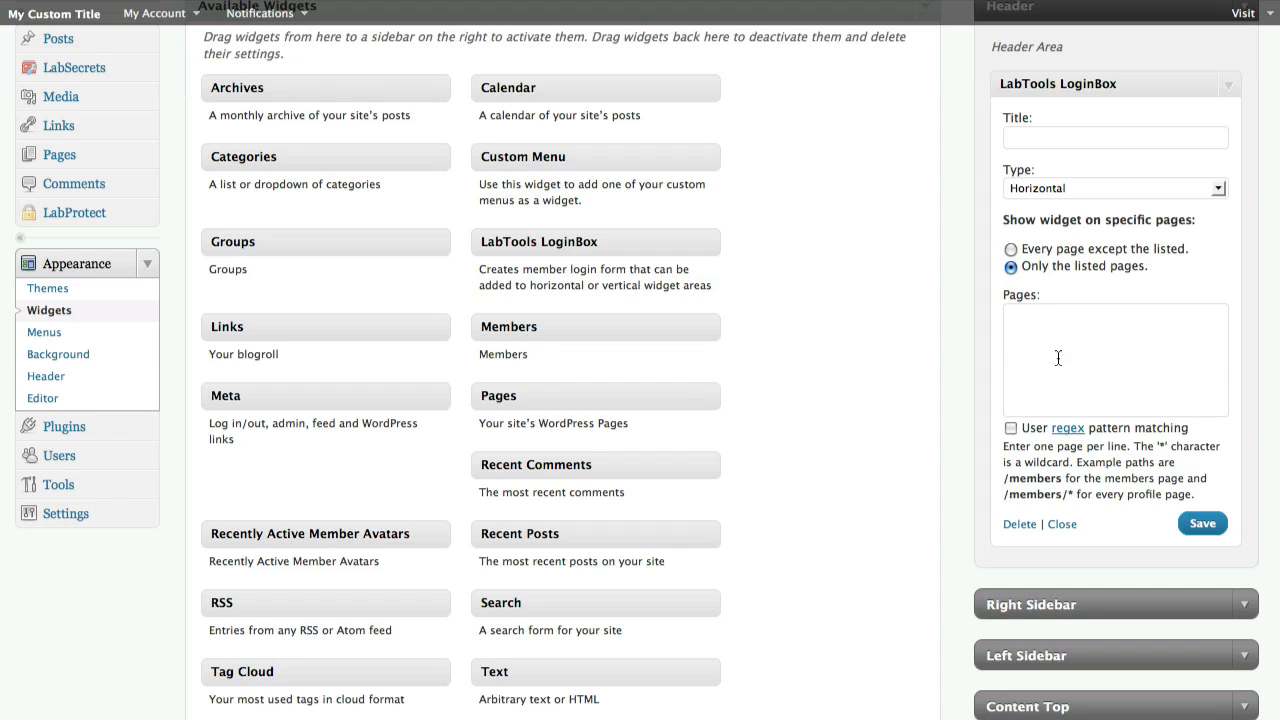
text(/about)
drag(1069, 332, 947, 306)
key(BackSpace)
click(1011, 251)
Save the LoginBox widget, collapse it, and load the live site to view the header login box
click(1196, 521)
click(1229, 87)
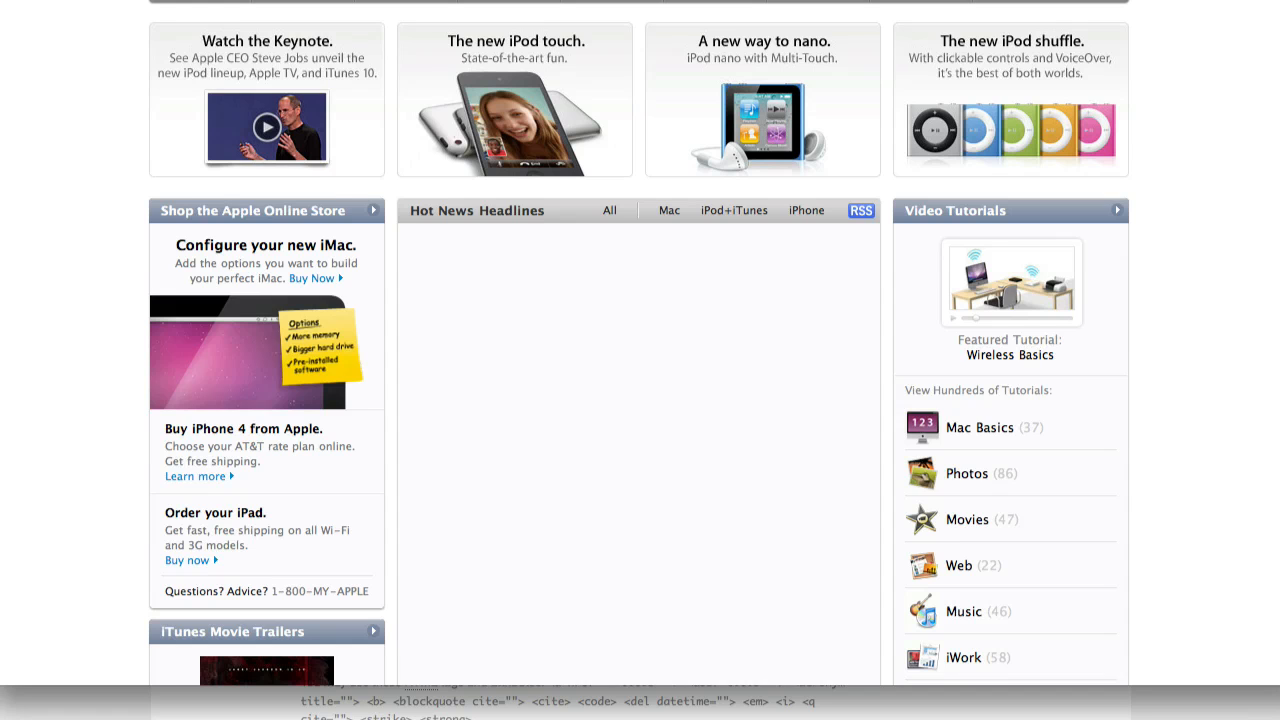
key(Return)
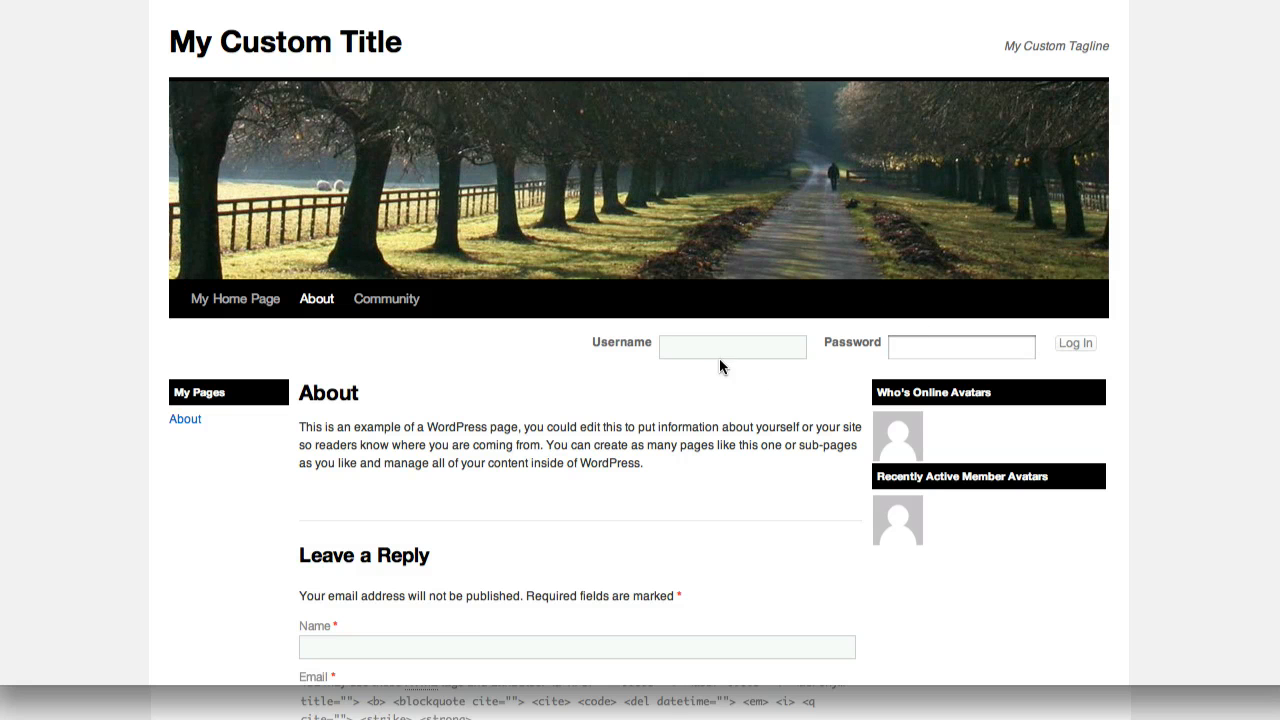
Log in through the header login box with the account username and password
click(675, 350)
text(widets)
key(Tab)
text(•••••••••••)
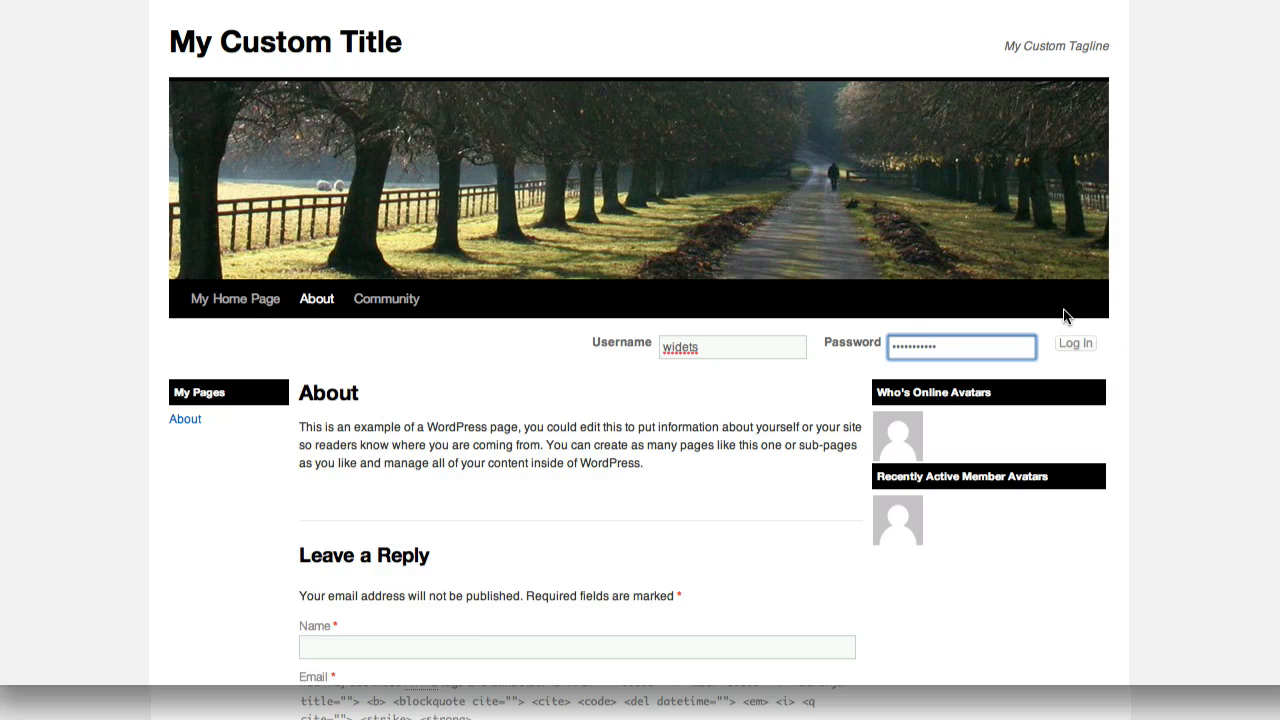
click(1111, 343)
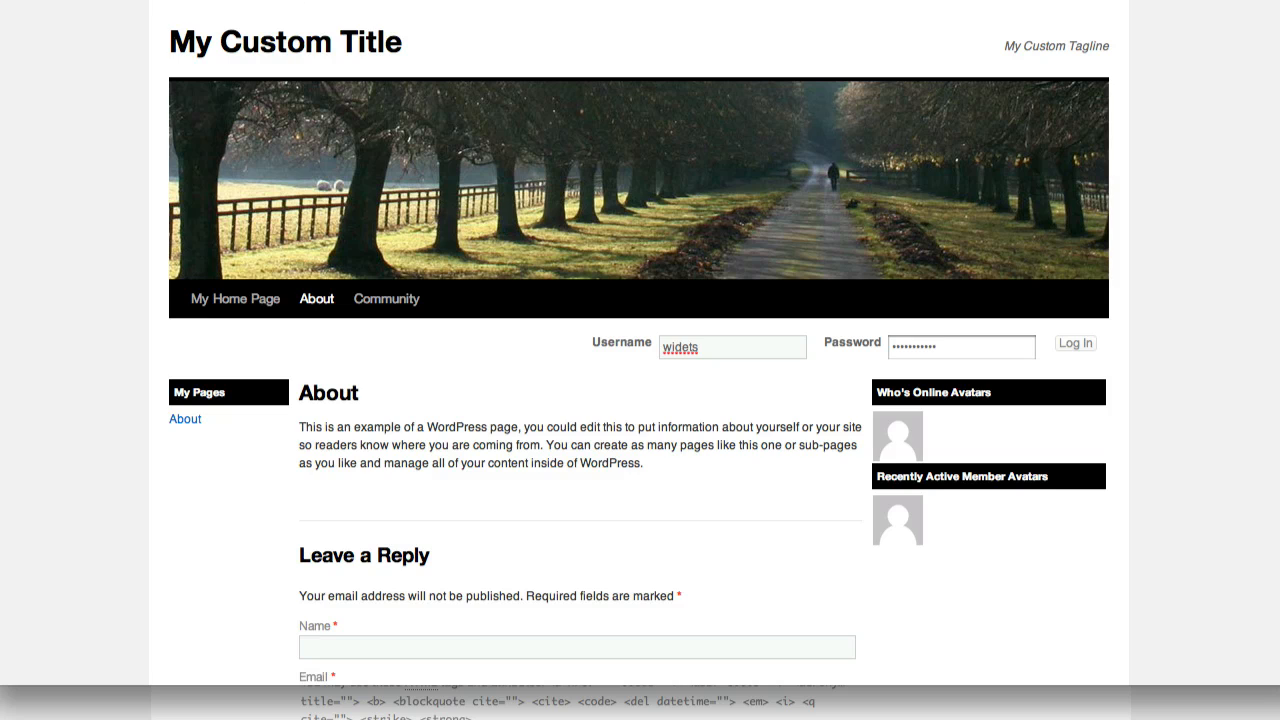
Return to the Widgets screen and collapse the Header area
click(796, 47)
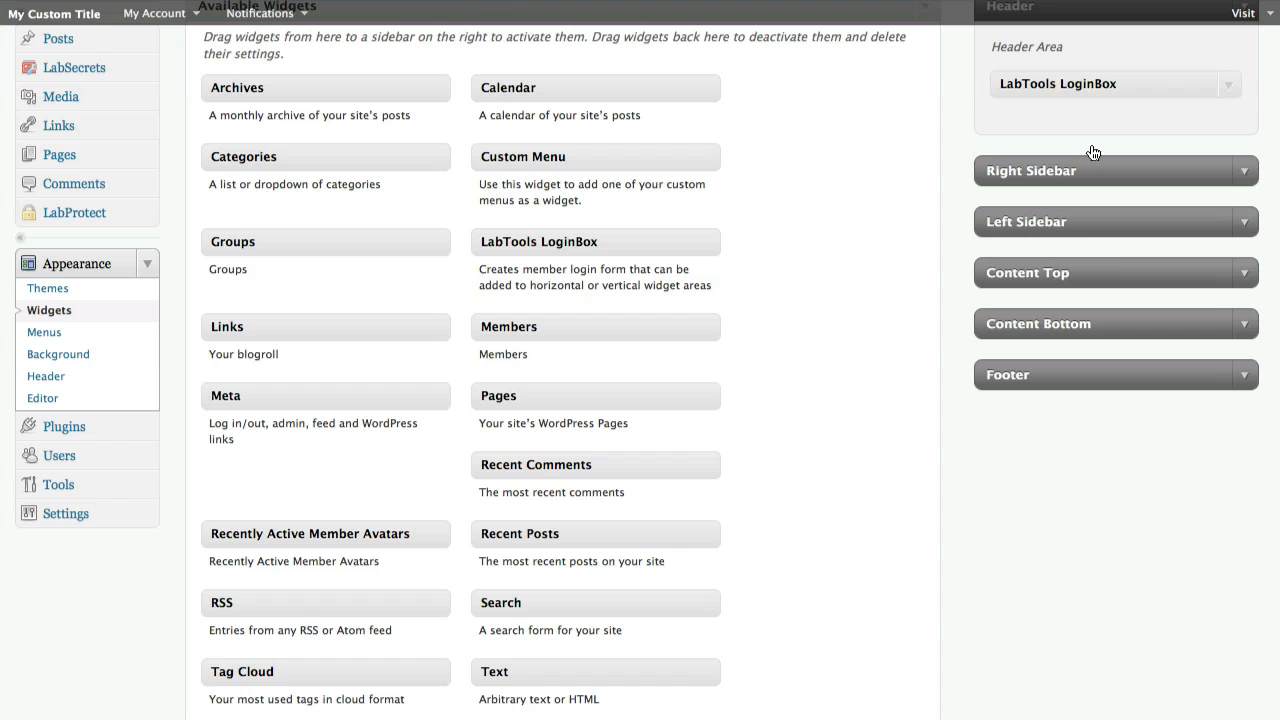
scroll(1095, 140, up, 2)
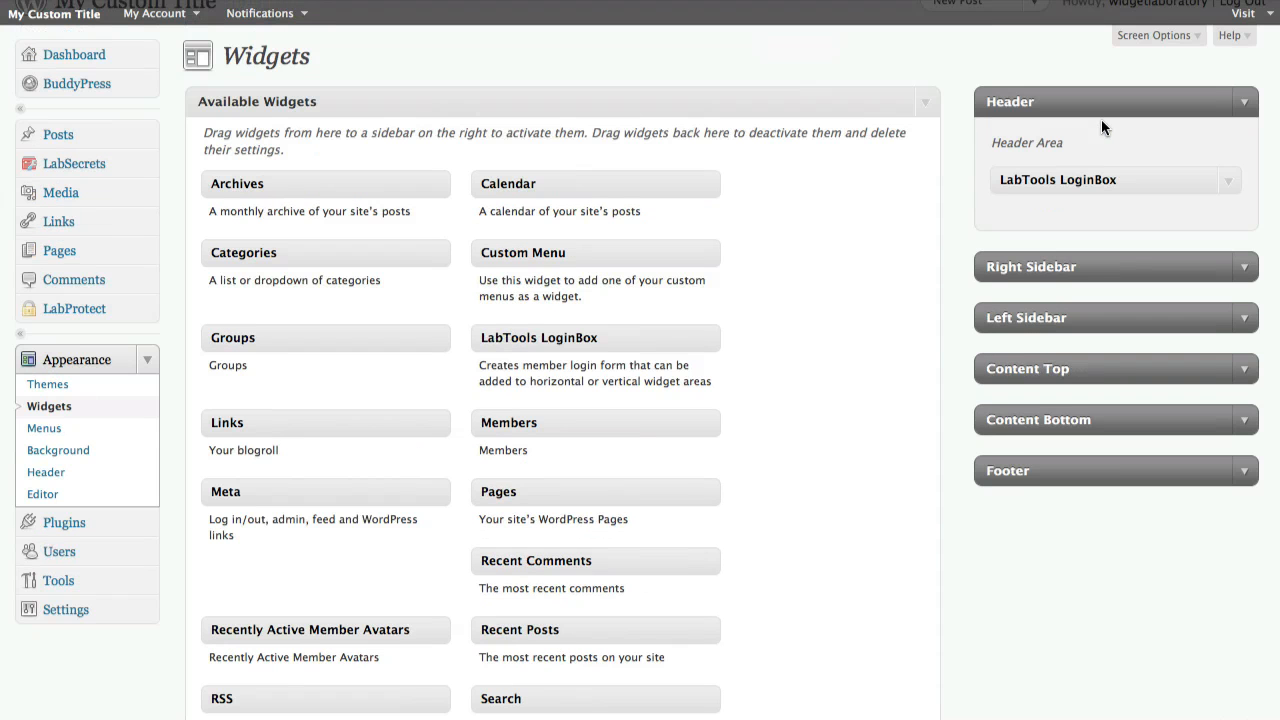
click(1247, 102)
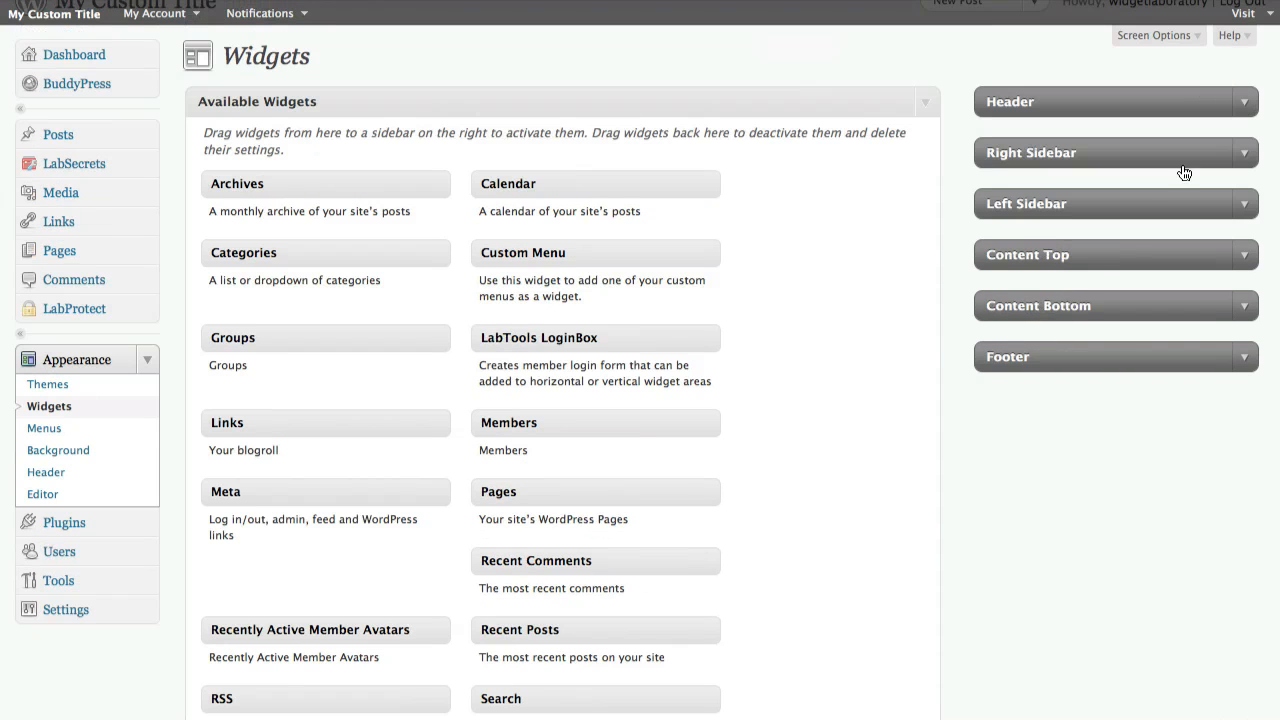
Open the Footer area and add a Text widget to it
click(1248, 361)
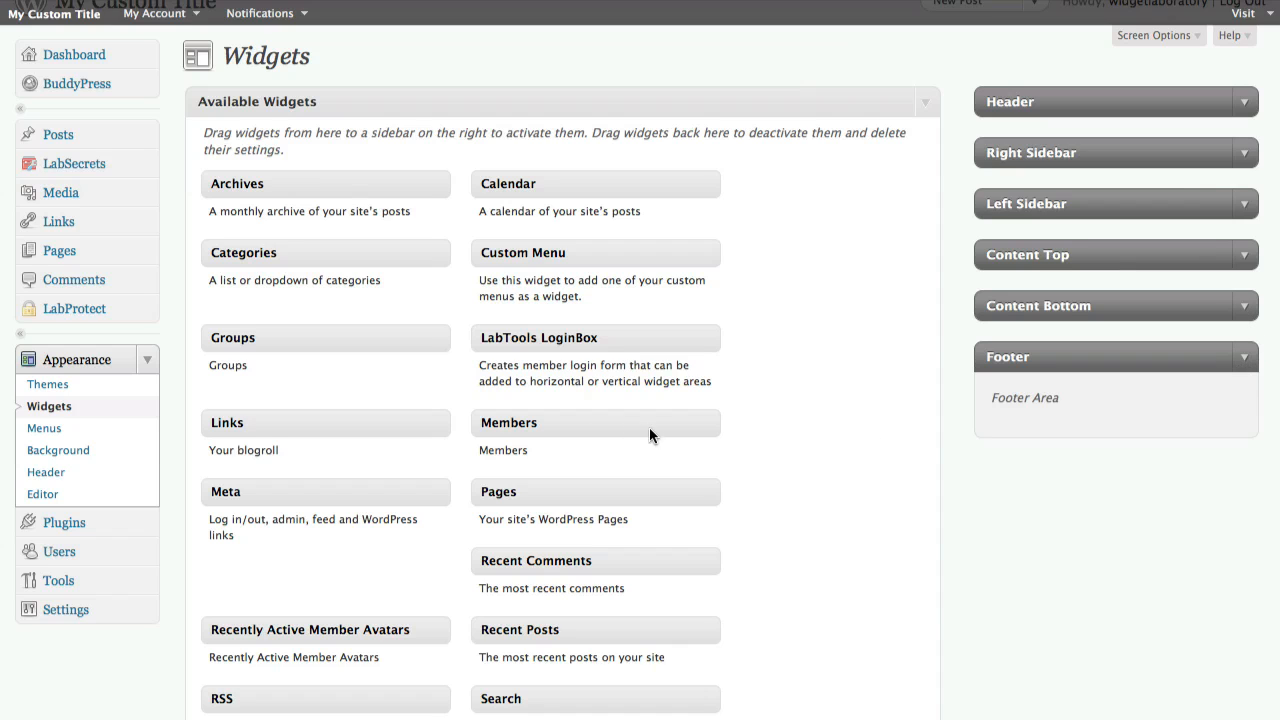
scroll(648, 428, down, 4)
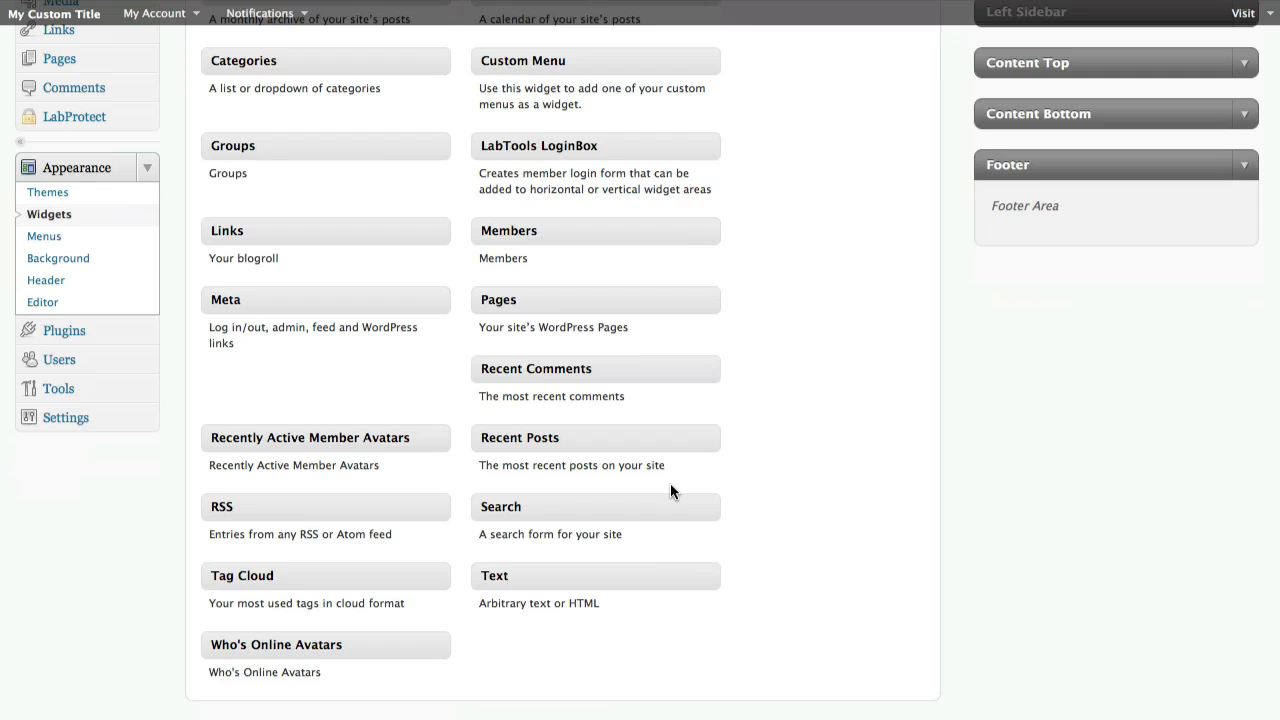
drag(594, 572, 1098, 225)
scroll(1063, 331, down, 3)
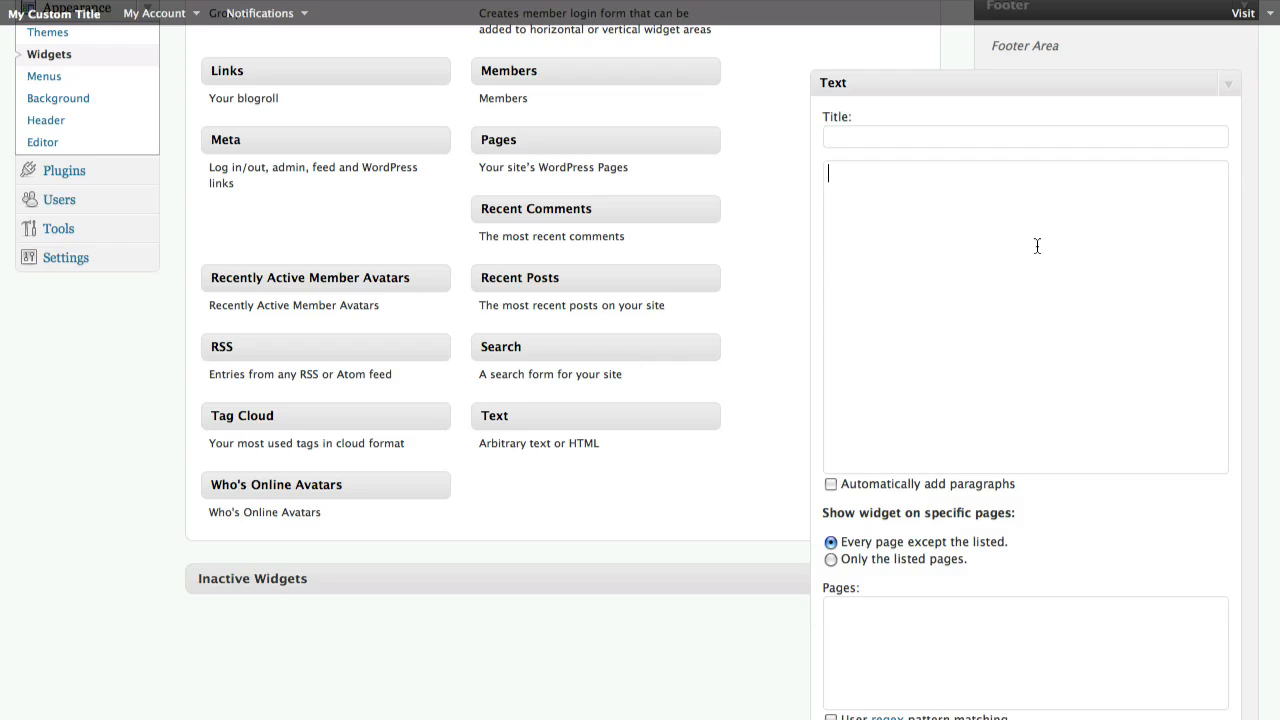
text(<)
text(img)
text(src="")
text(http://plac)
text(ehold.it)
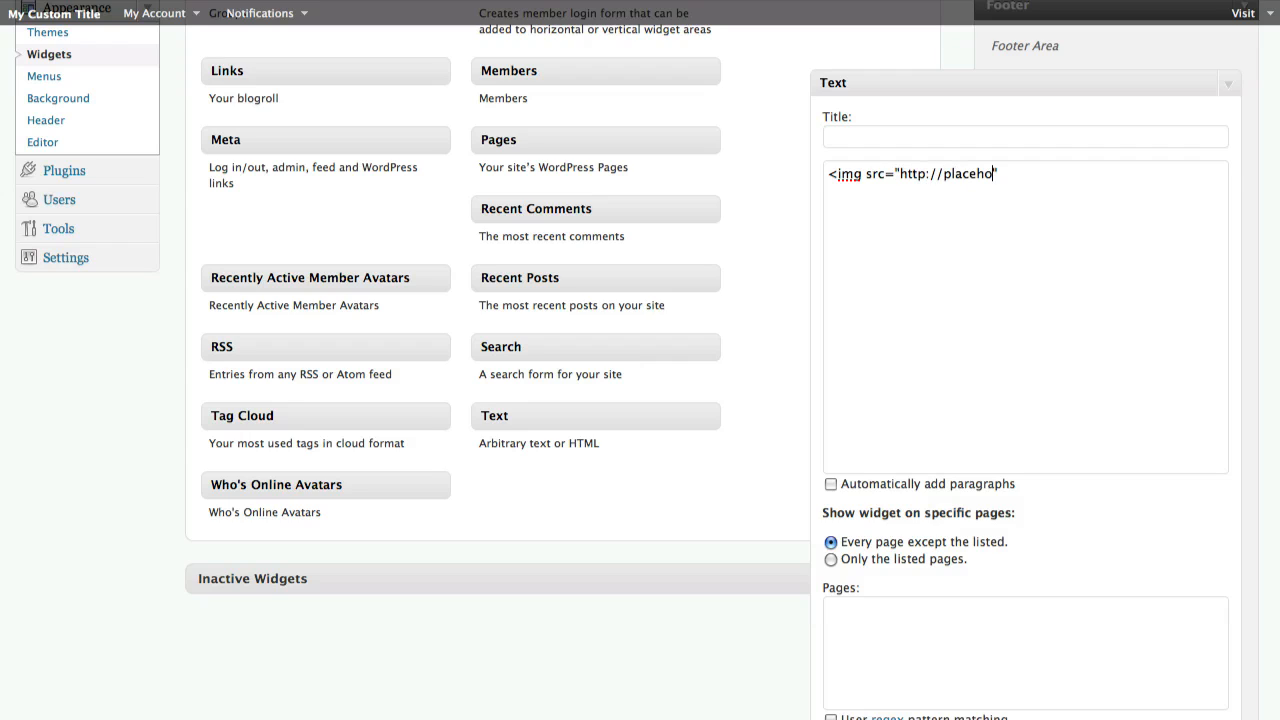
text(/)
text(940x100")
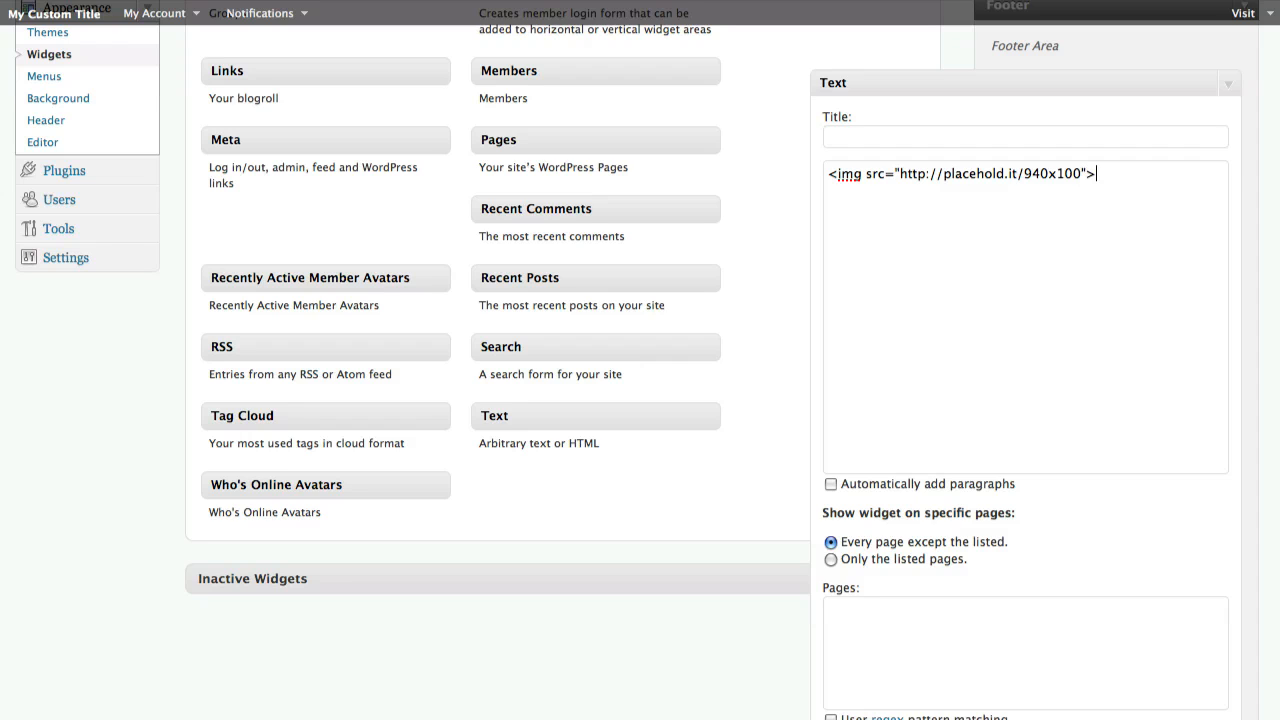
text( /)
scroll(998, 537, down, 3)
click(1202, 606)
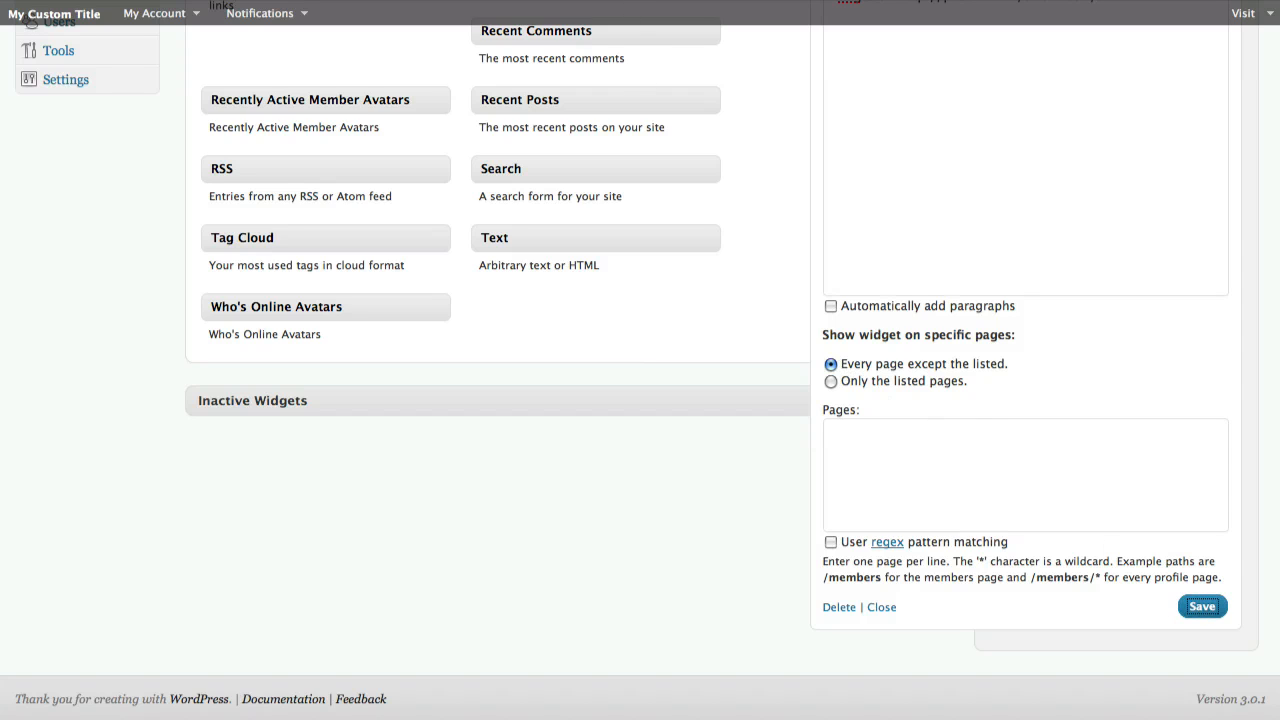
Check the 940 x 100 placeholder image in the live site's footer
click(624, 0)
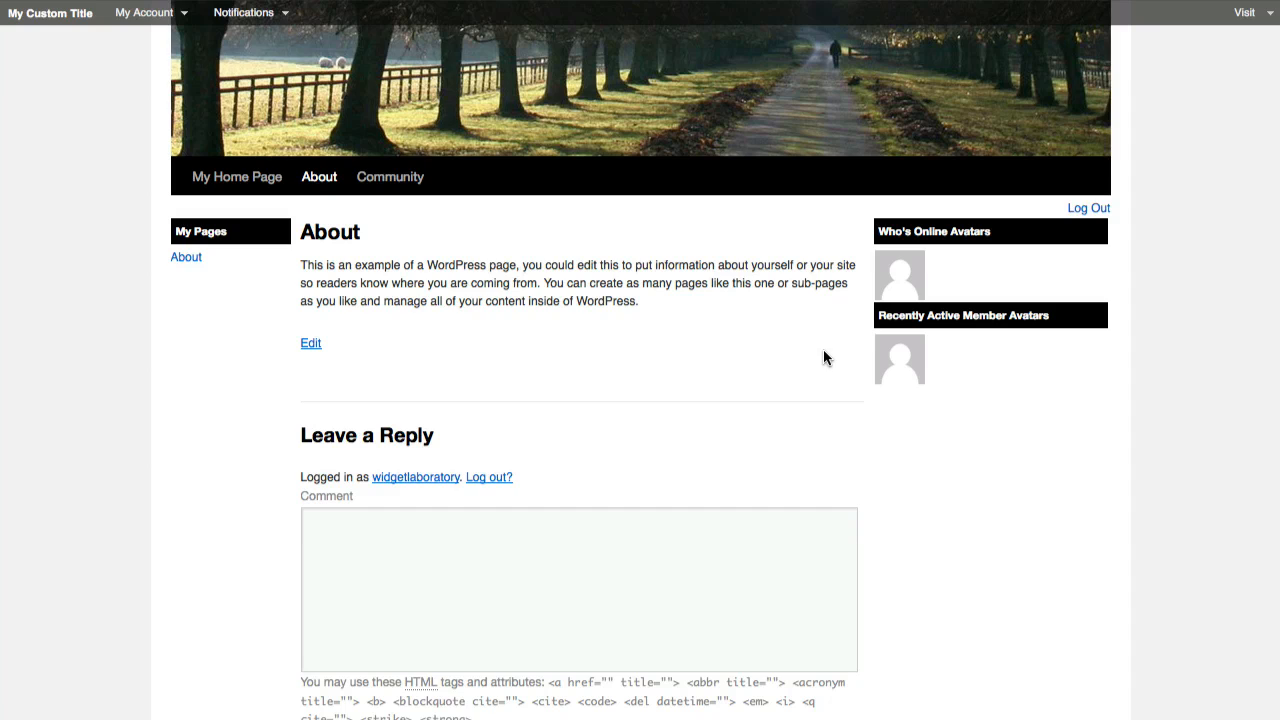
scroll(824, 358, down, 3)
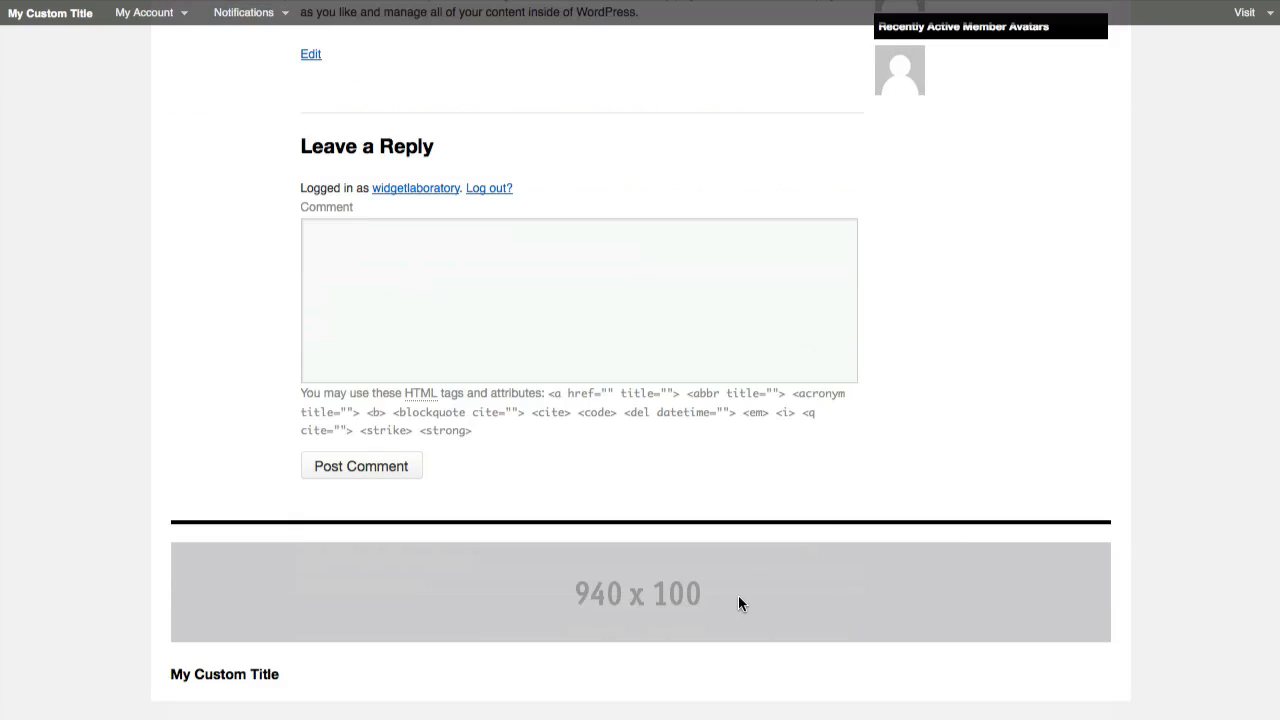
scroll(829, 563, up, 3)
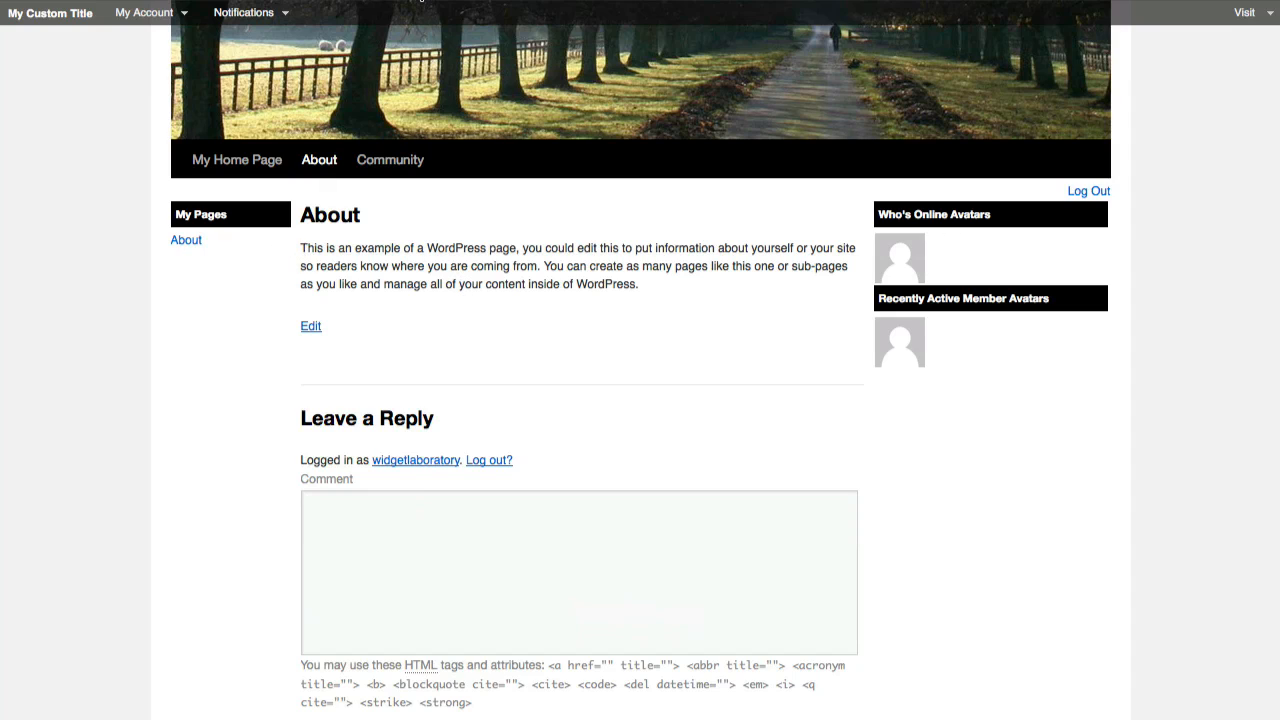
Return to the Widgets screen and collapse the footer Text widget
click(420, 2)
scroll(771, 289, up, 5)
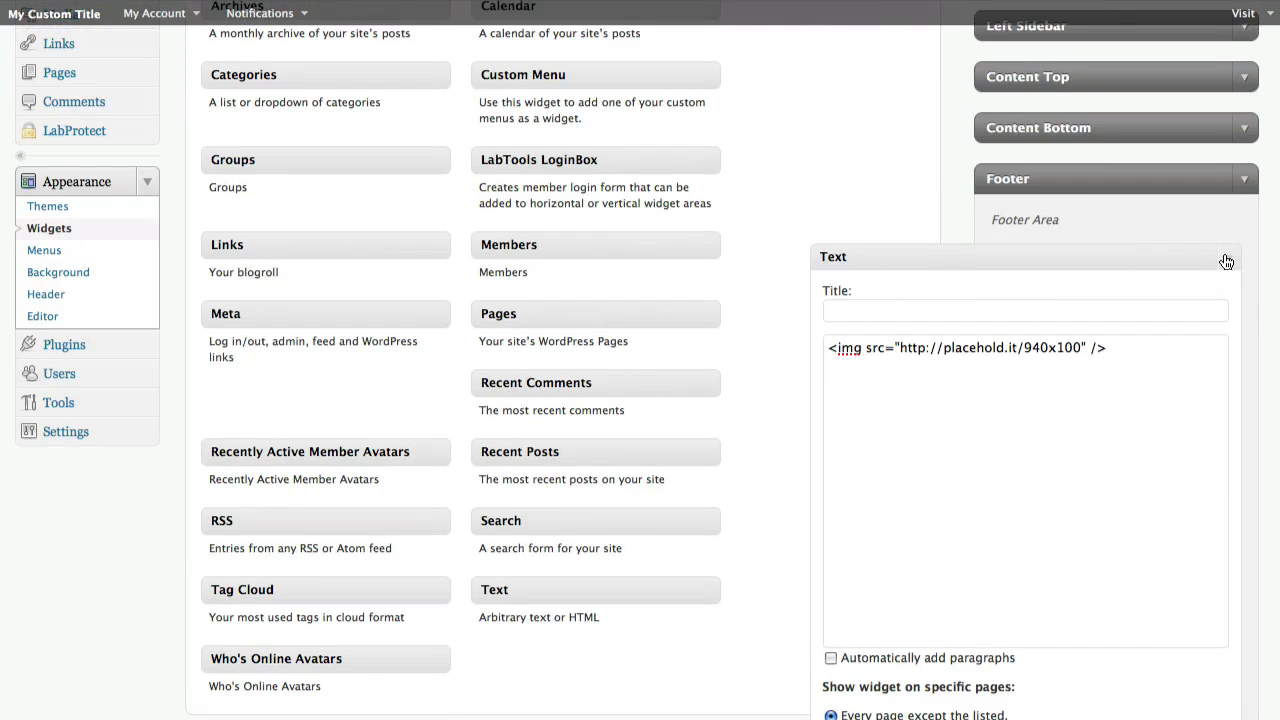
click(1186, 263)
Open the Right Sidebar area and expand the Who's Online Avatars widget
click(655, 2)
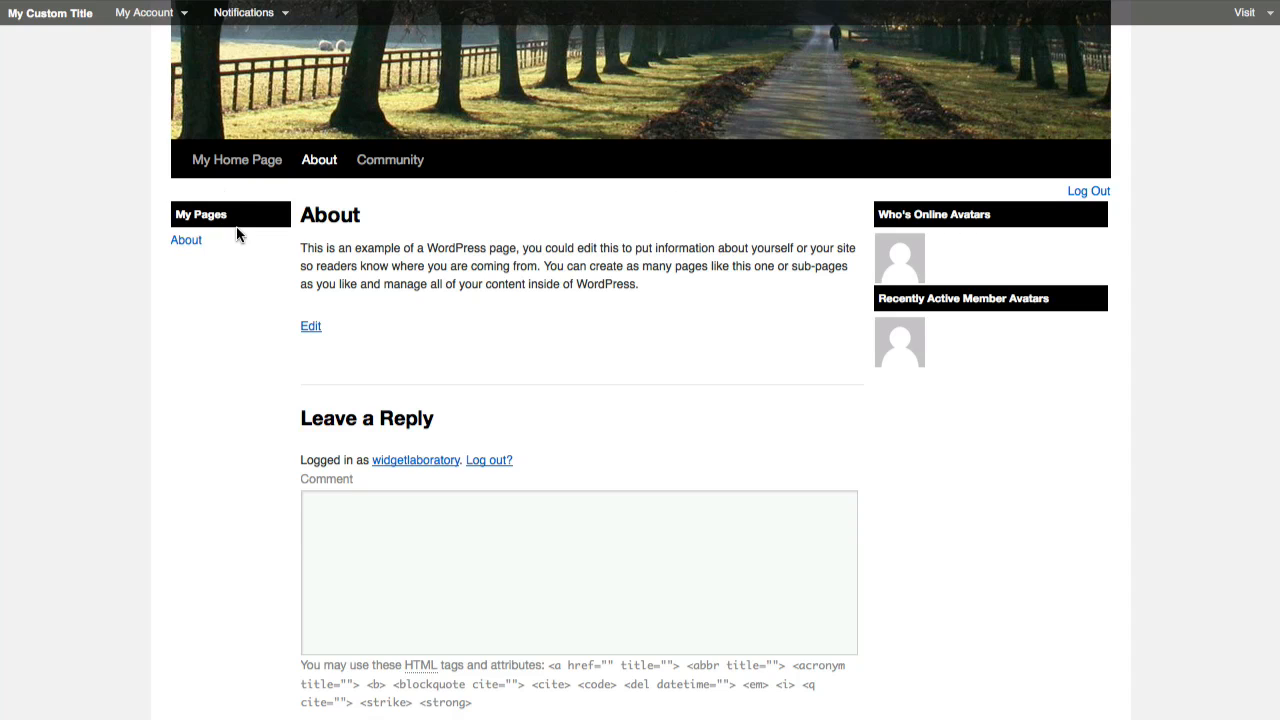
click(585, 2)
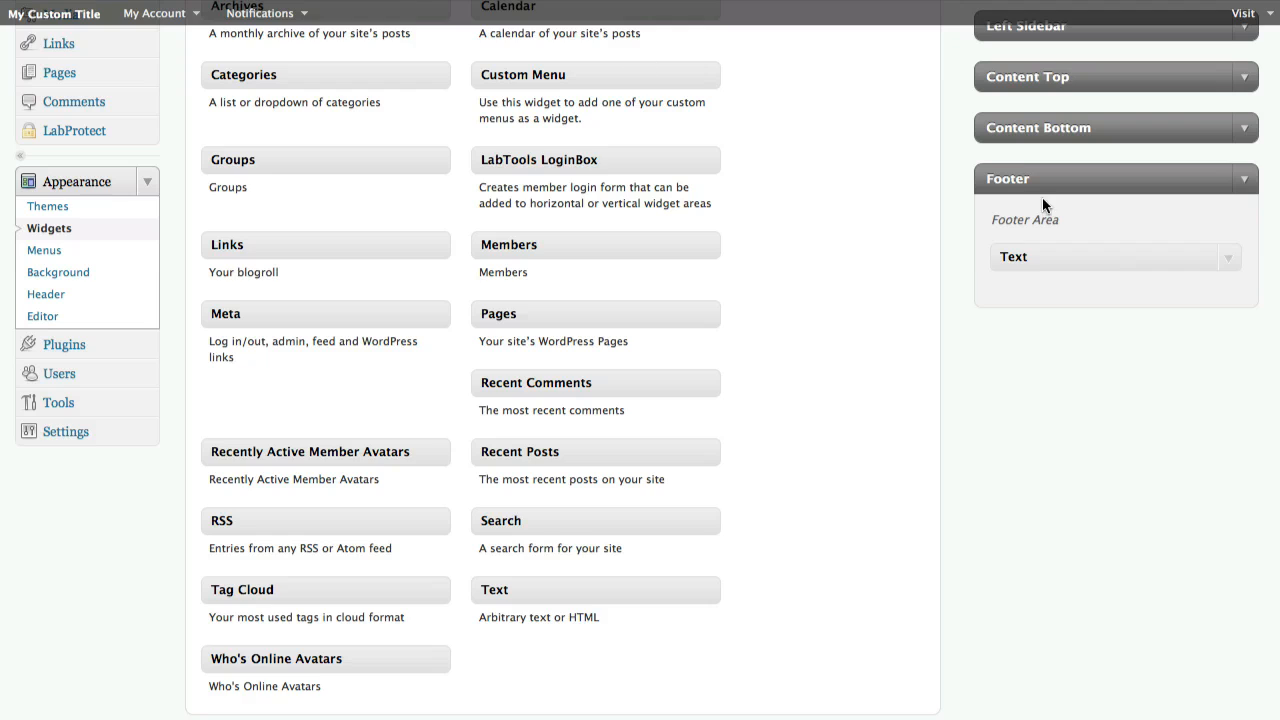
scroll(1042, 197, up, 4)
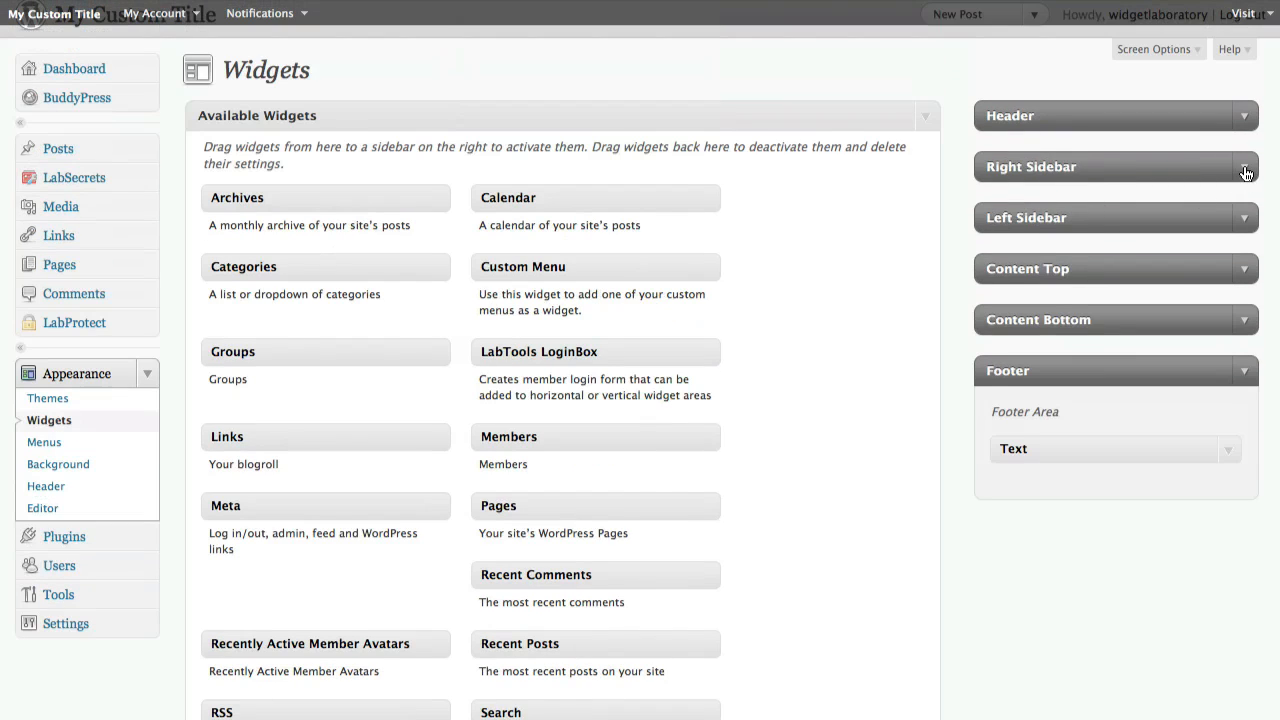
click(1245, 170)
click(1229, 244)
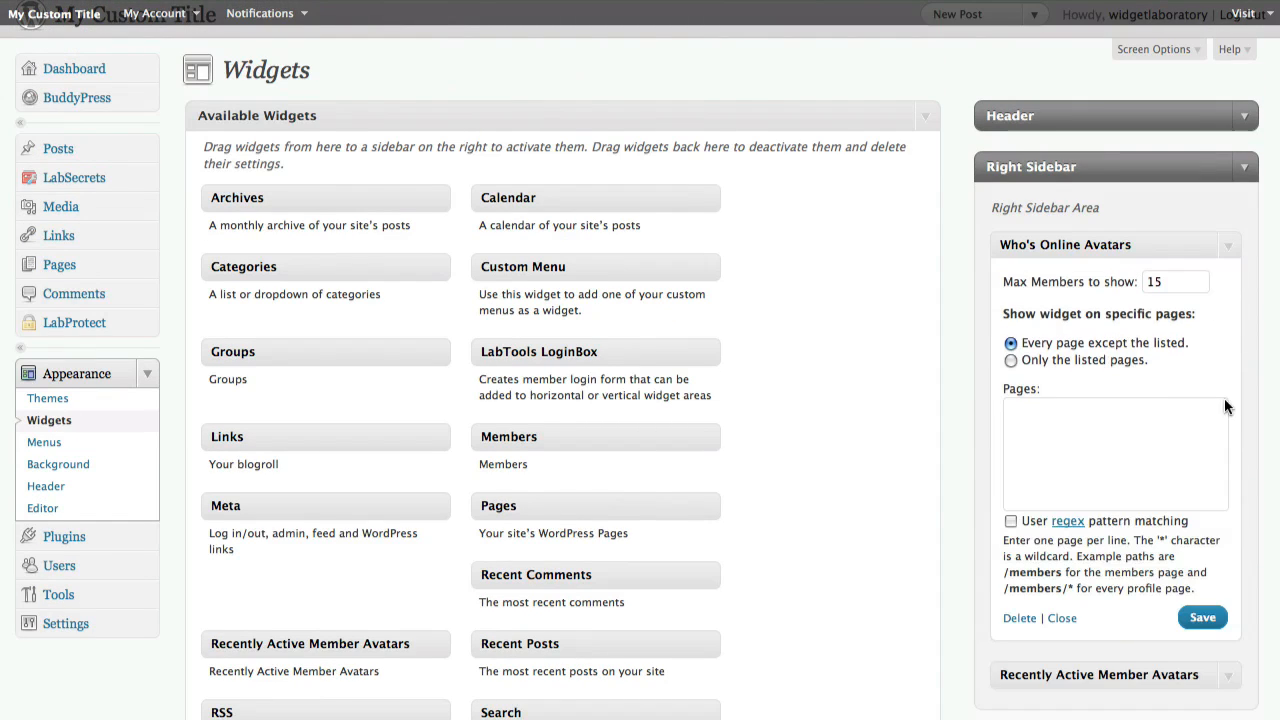
Hide the Who's Online Avatars widget on the /about and /about/* pages and save it
scroll(1100, 330, down, 1)
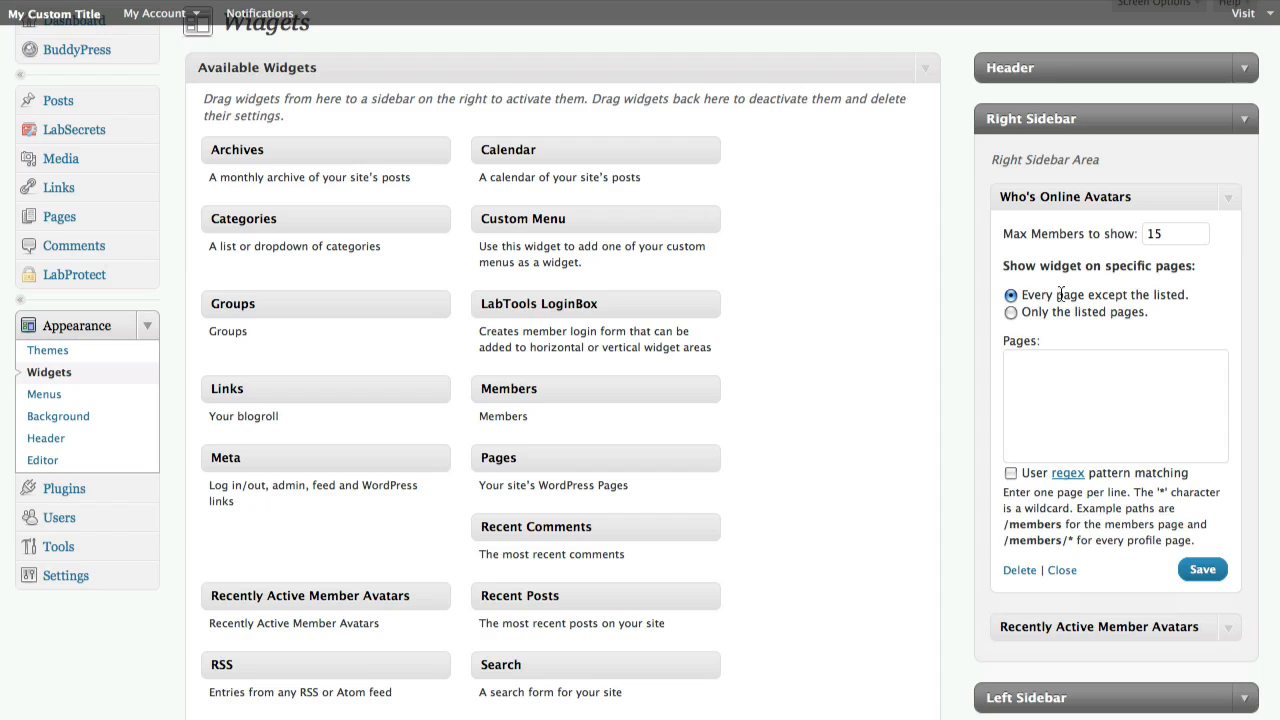
drag(1020, 295, 1191, 288)
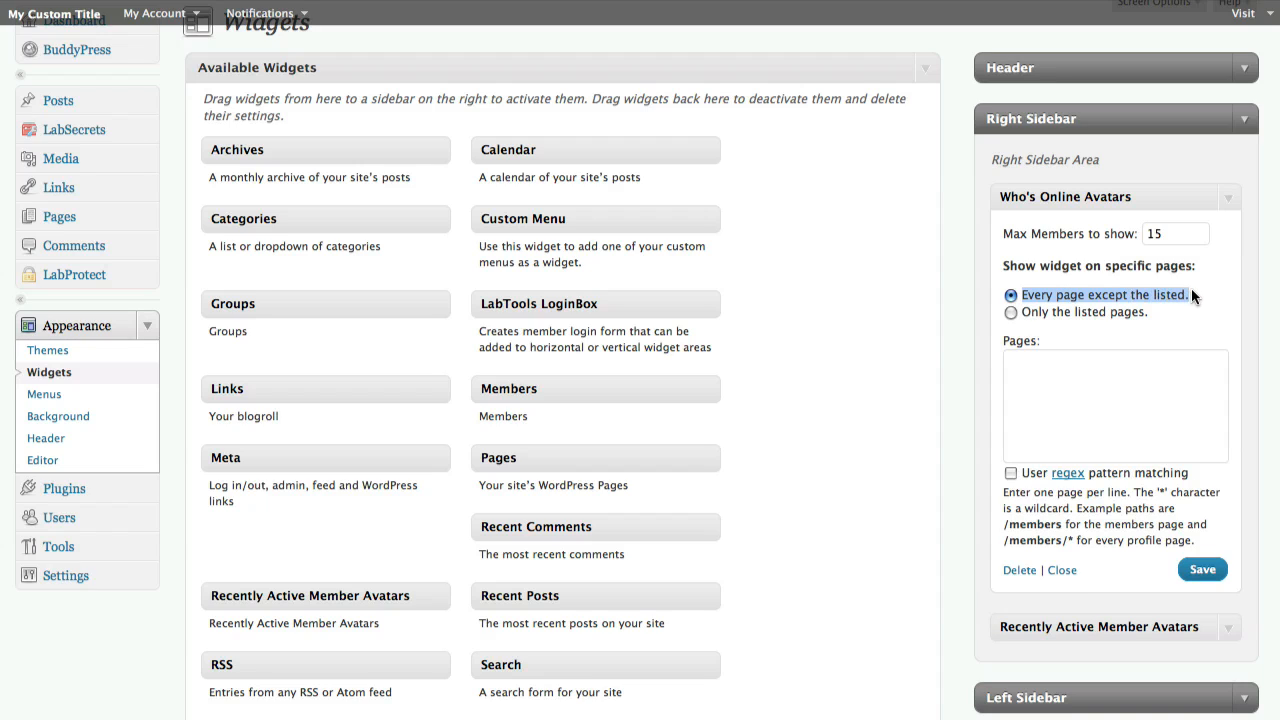
click(1141, 390)
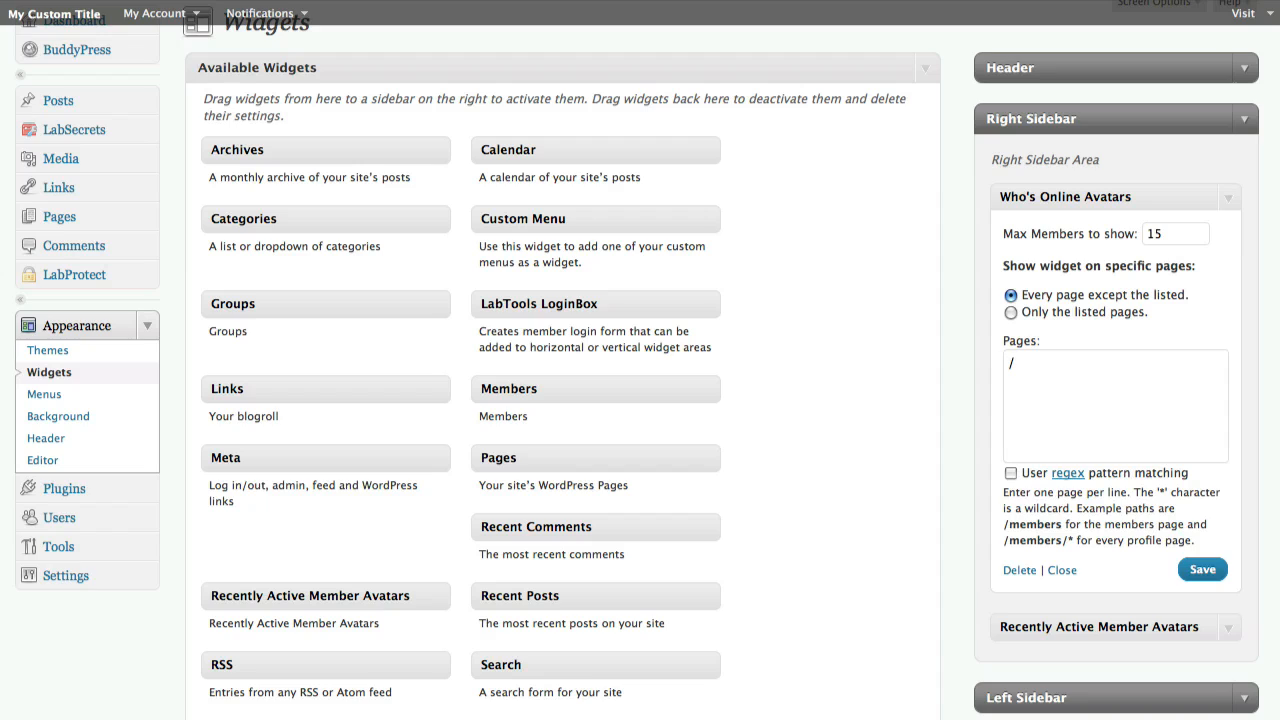
text(about)
key(Return)
text(about/)
click(1009, 364)
text(/)
click(1009, 381)
text(/)
click(1075, 383)
text(*)
click(1200, 569)
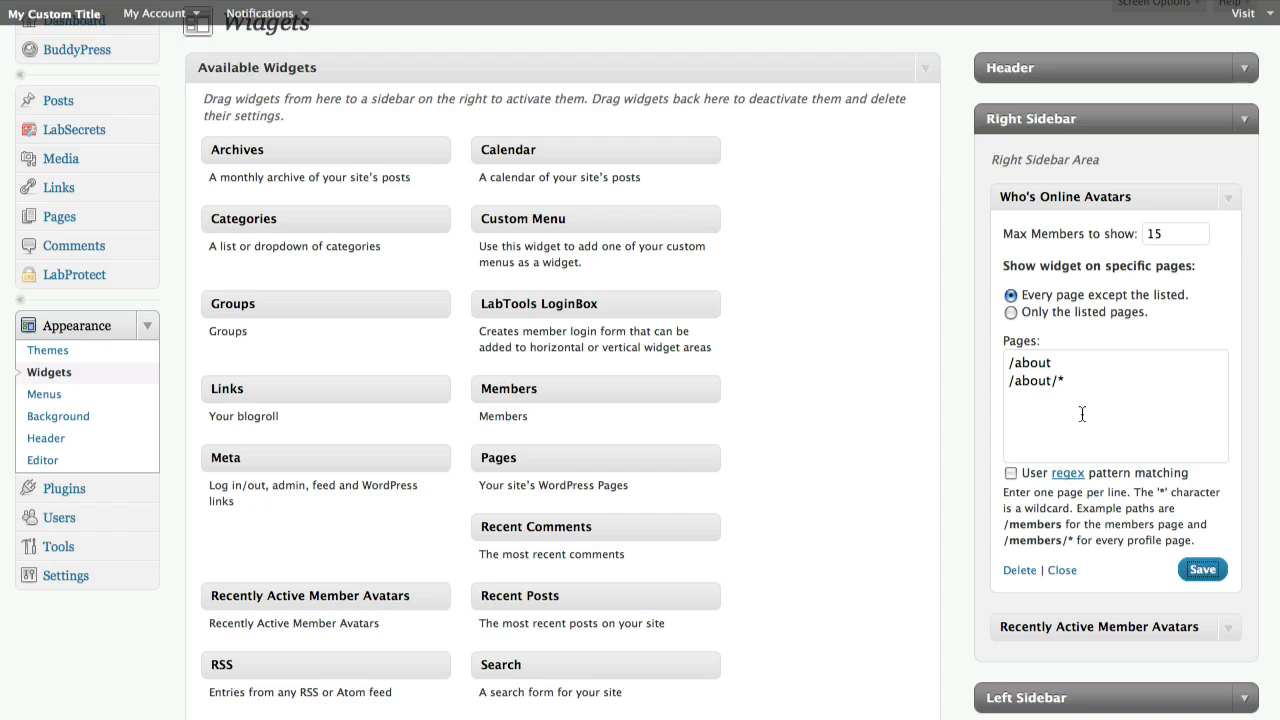
Try pasting the same page list into the Recently Active Member Avatars widget and save it
drag(1078, 418, 957, 321)
key(super+c)
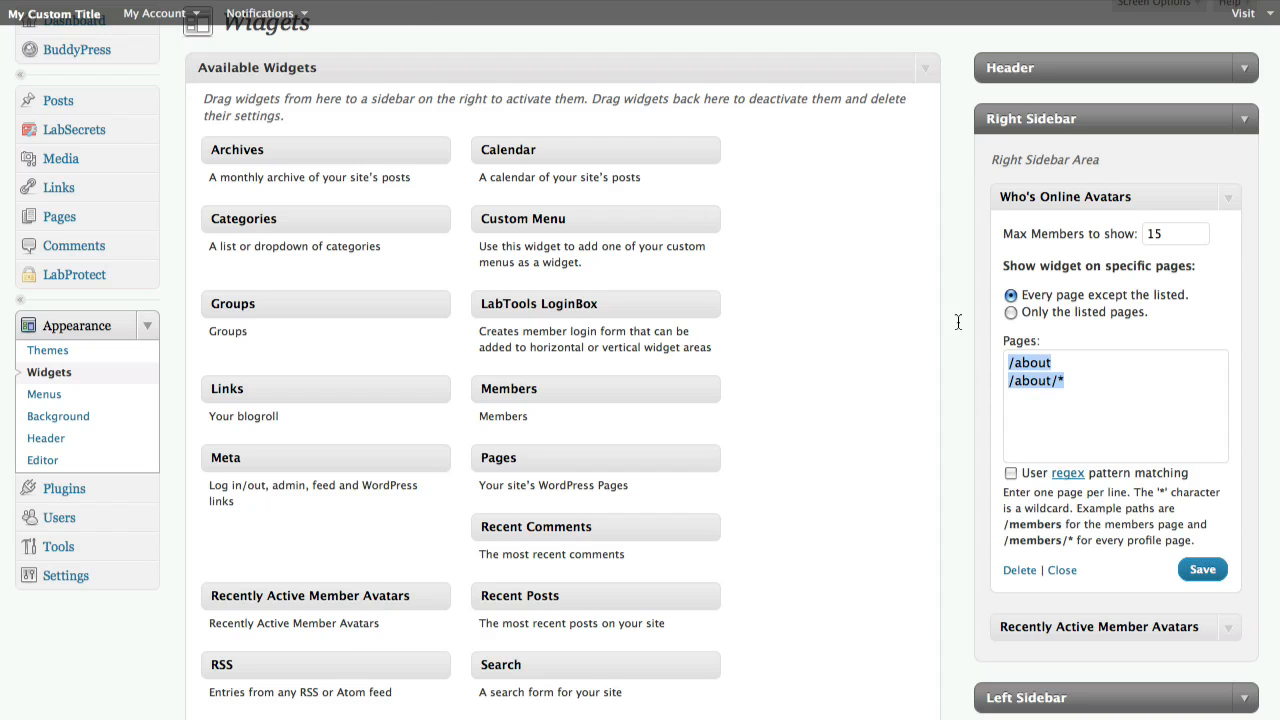
click(1230, 627)
scroll(1191, 590, down, 3)
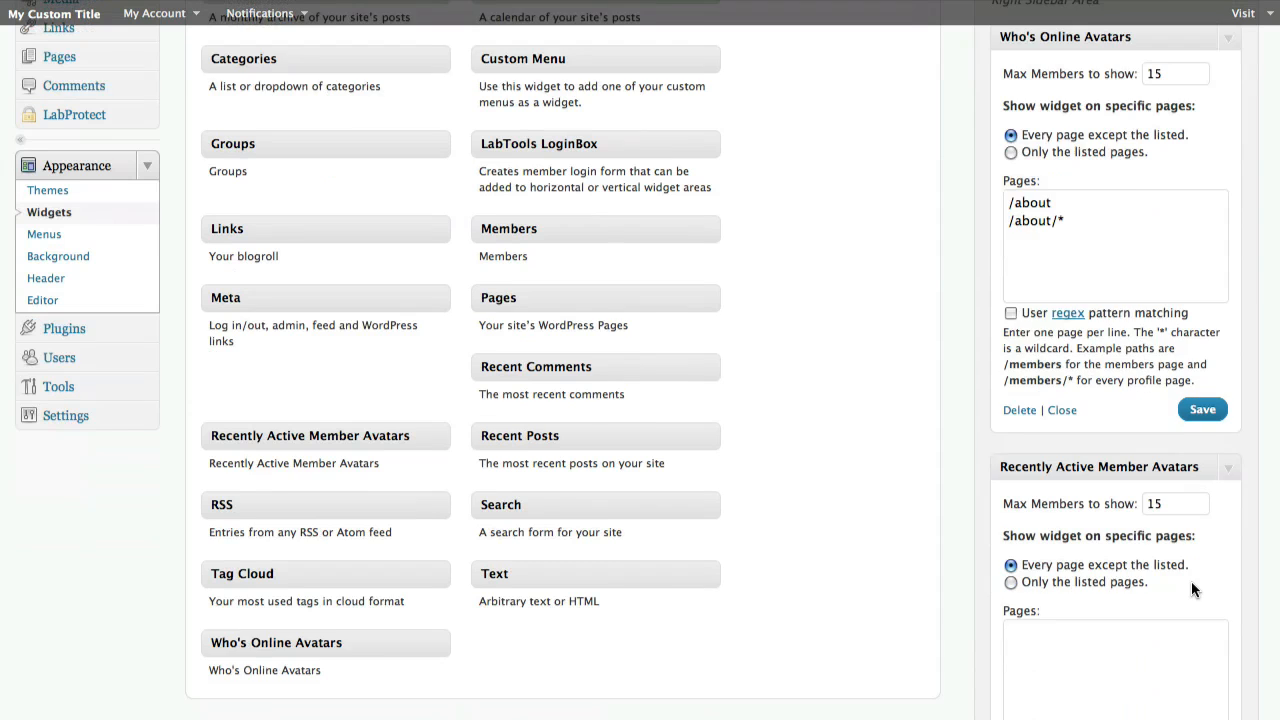
scroll(1191, 590, down, 1)
click(1138, 588)
key(super+v)
scroll(1118, 583, down, 5)
click(1207, 511)
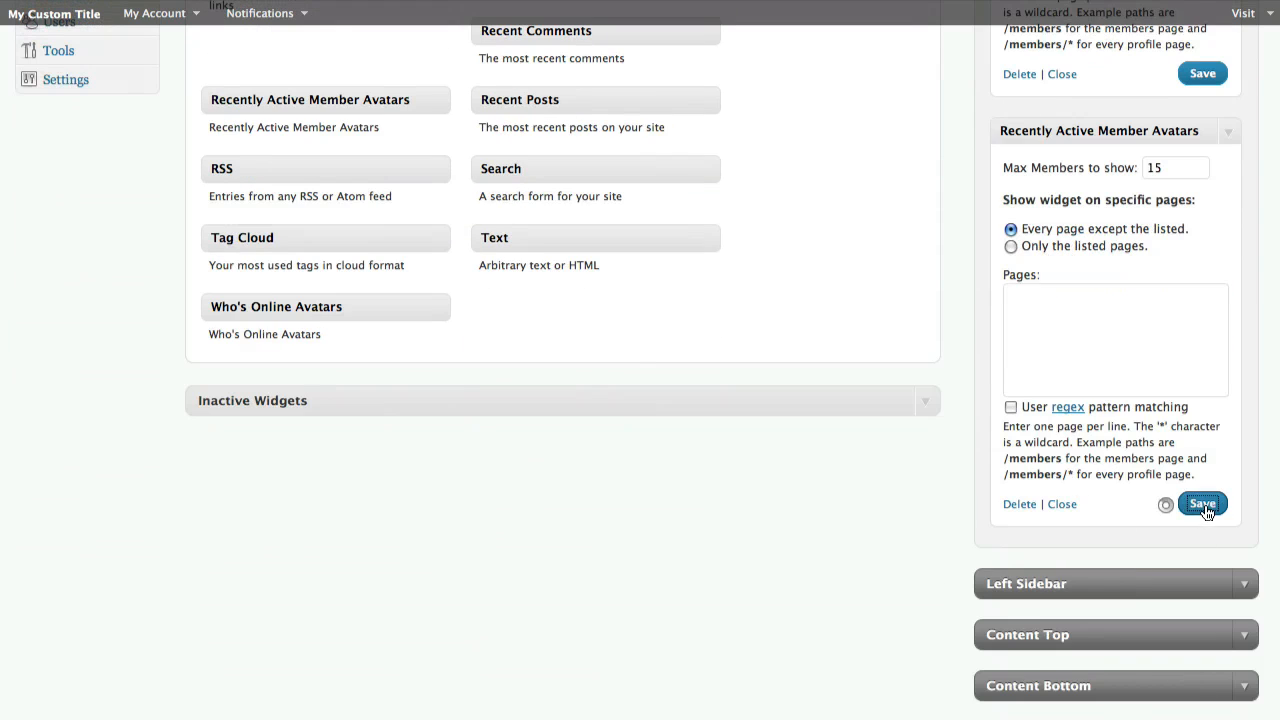
Paste the /about and /about/* page list into the Recently Active Member Avatars widget again and save it
scroll(1119, 381, up, 3)
click(1117, 491)
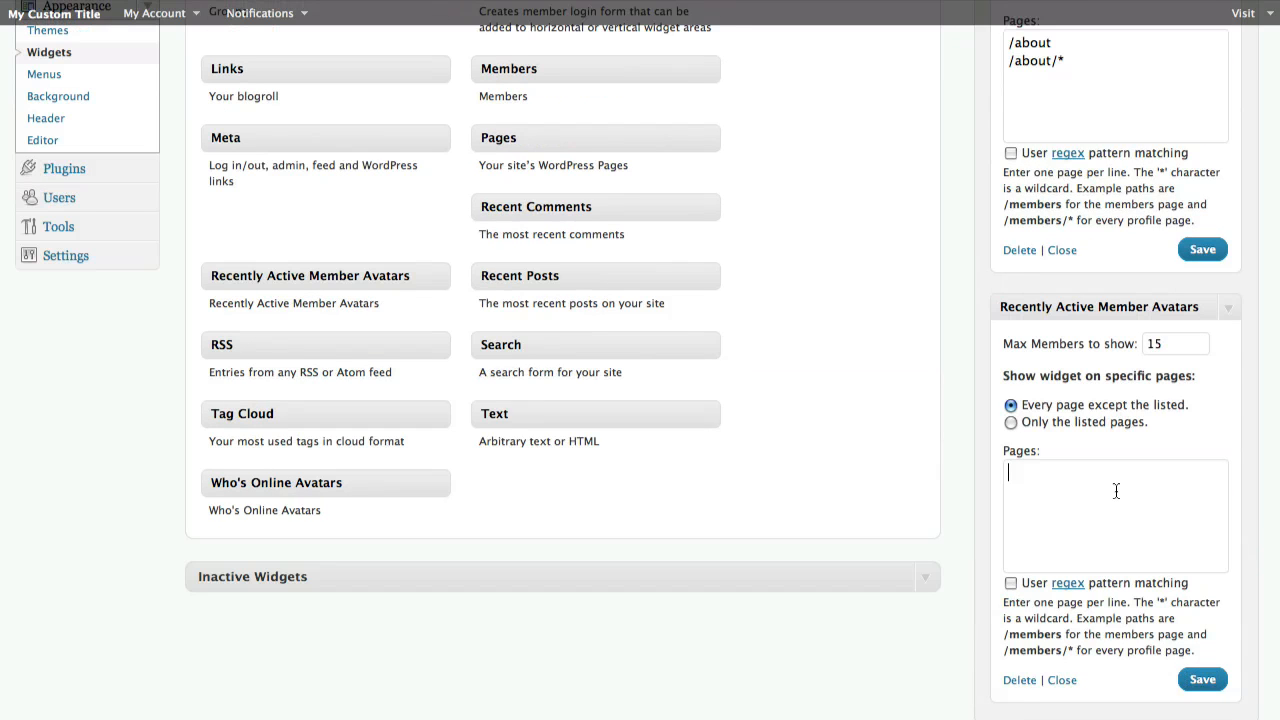
key(super+v)
click(1193, 676)
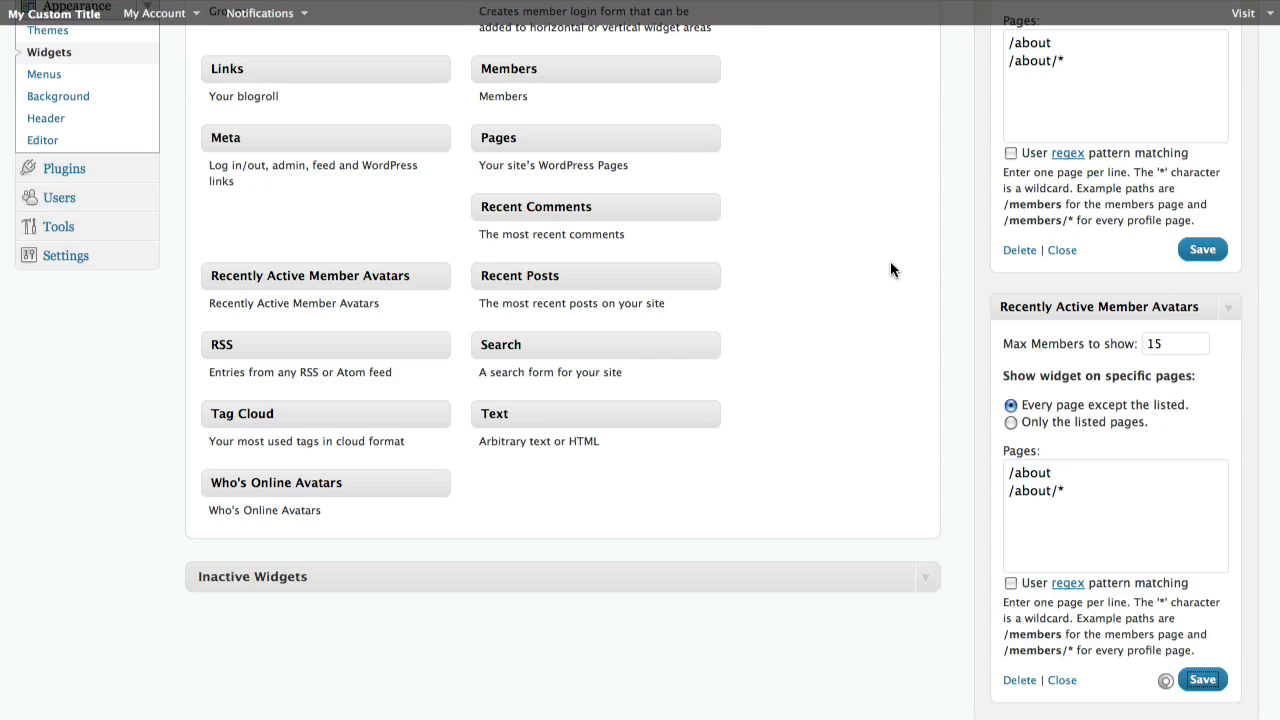
Reload the site's About page to check the sidebar widgets and open the Community menu
scroll(905, 298, up, 4)
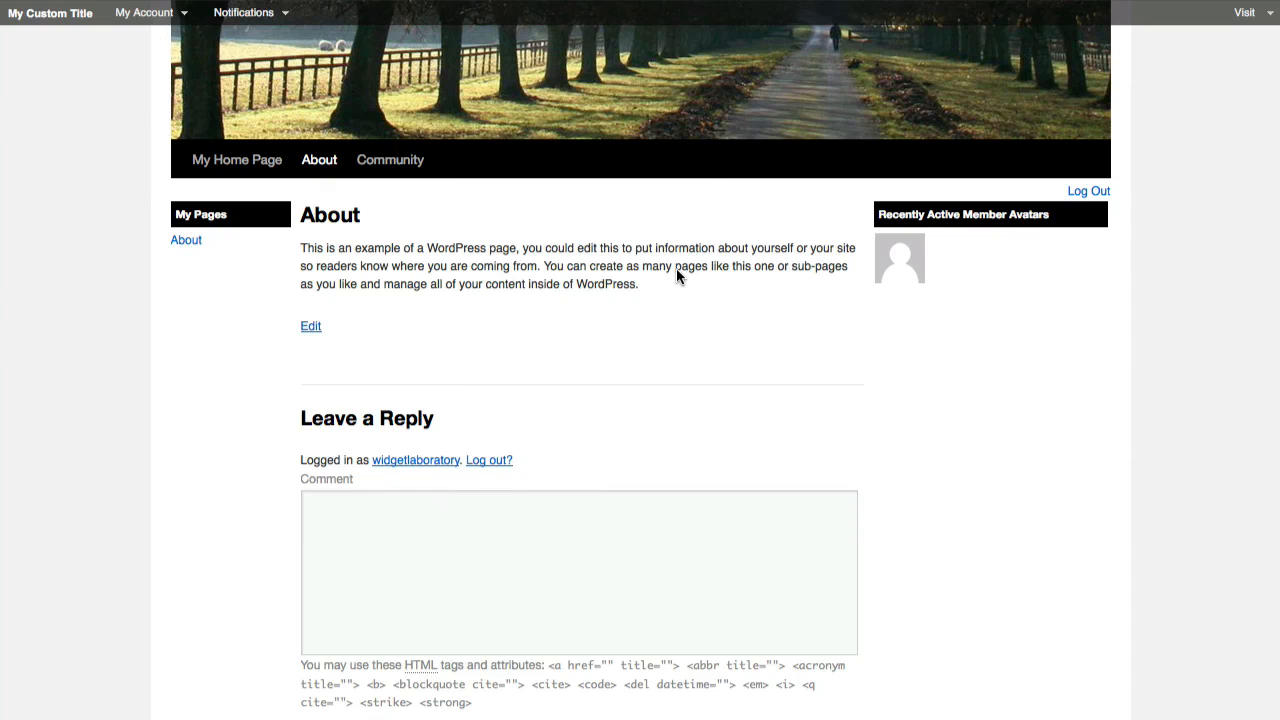
key(super+r)
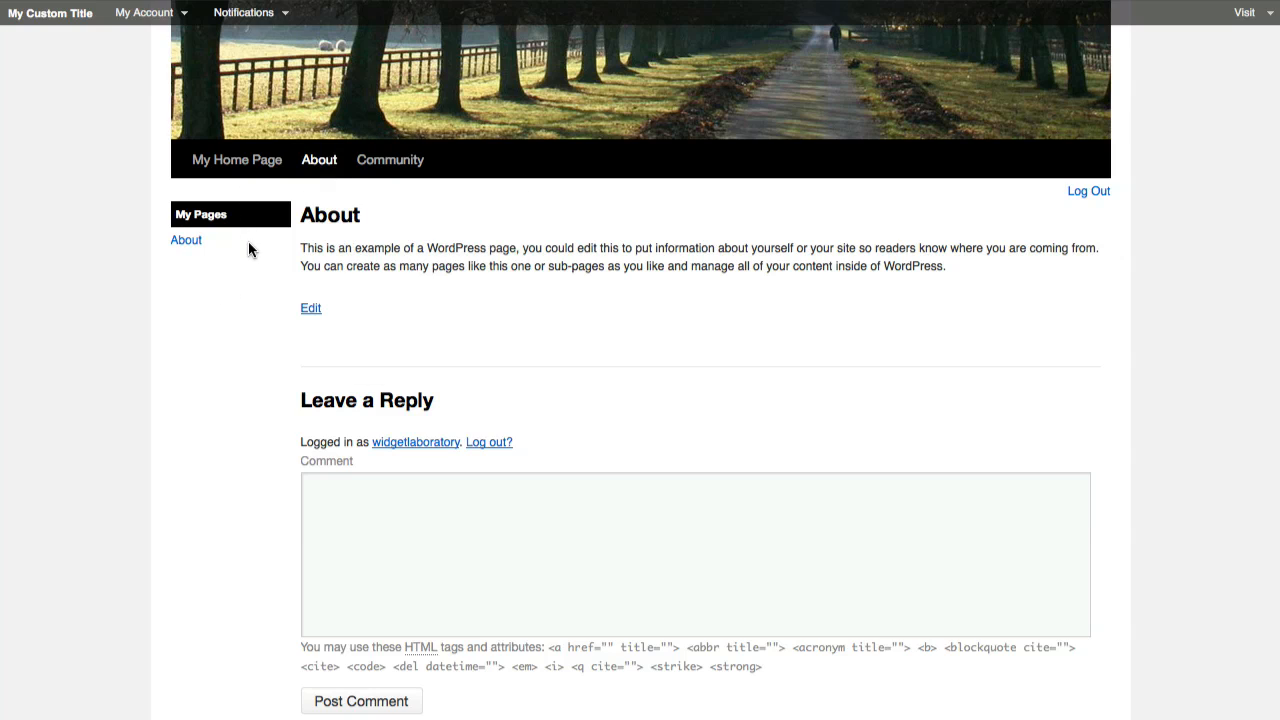
click(398, 163)
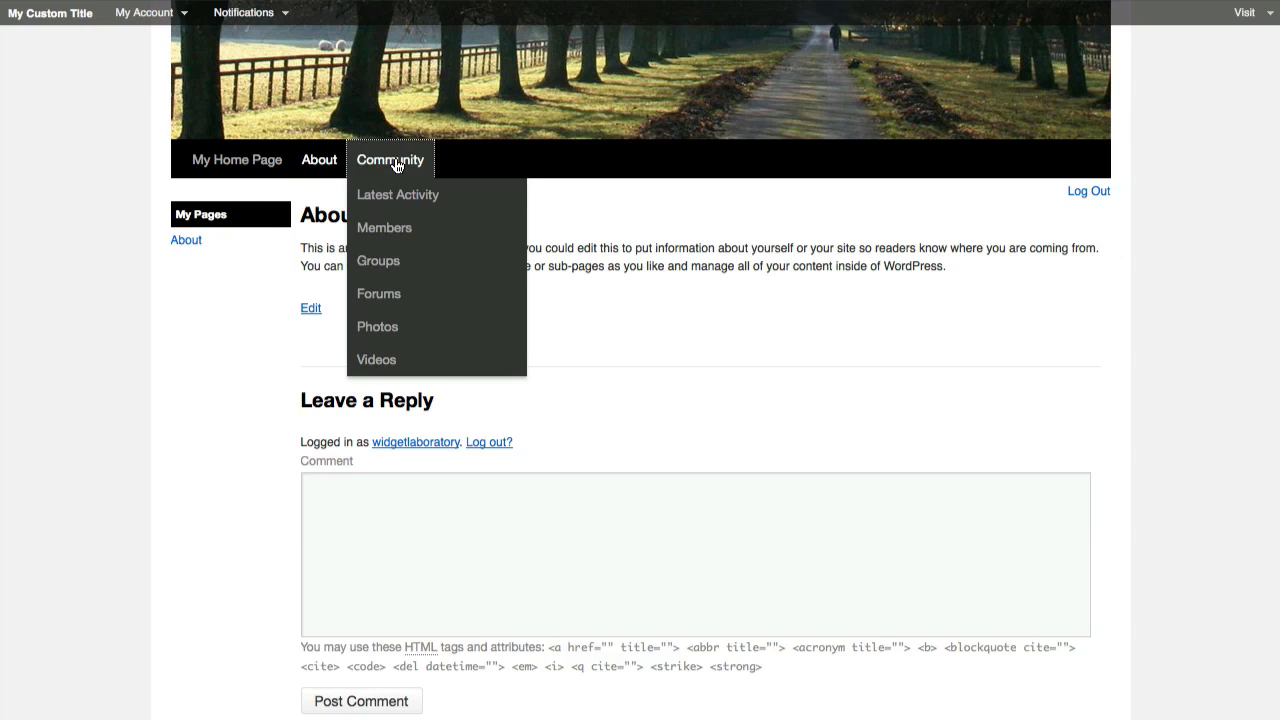
scroll(755, 398, down, 4)
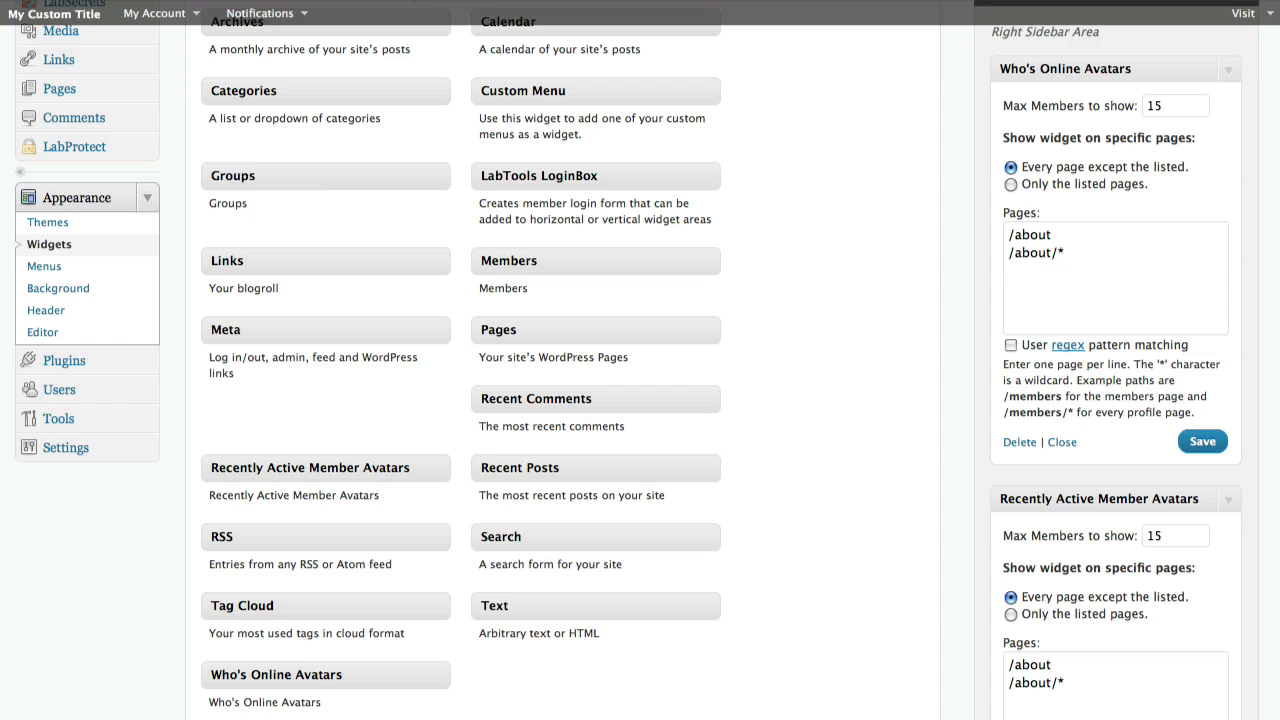
drag(1008, 235, 1060, 236)
key(Left)
text(http://youdomain.com)
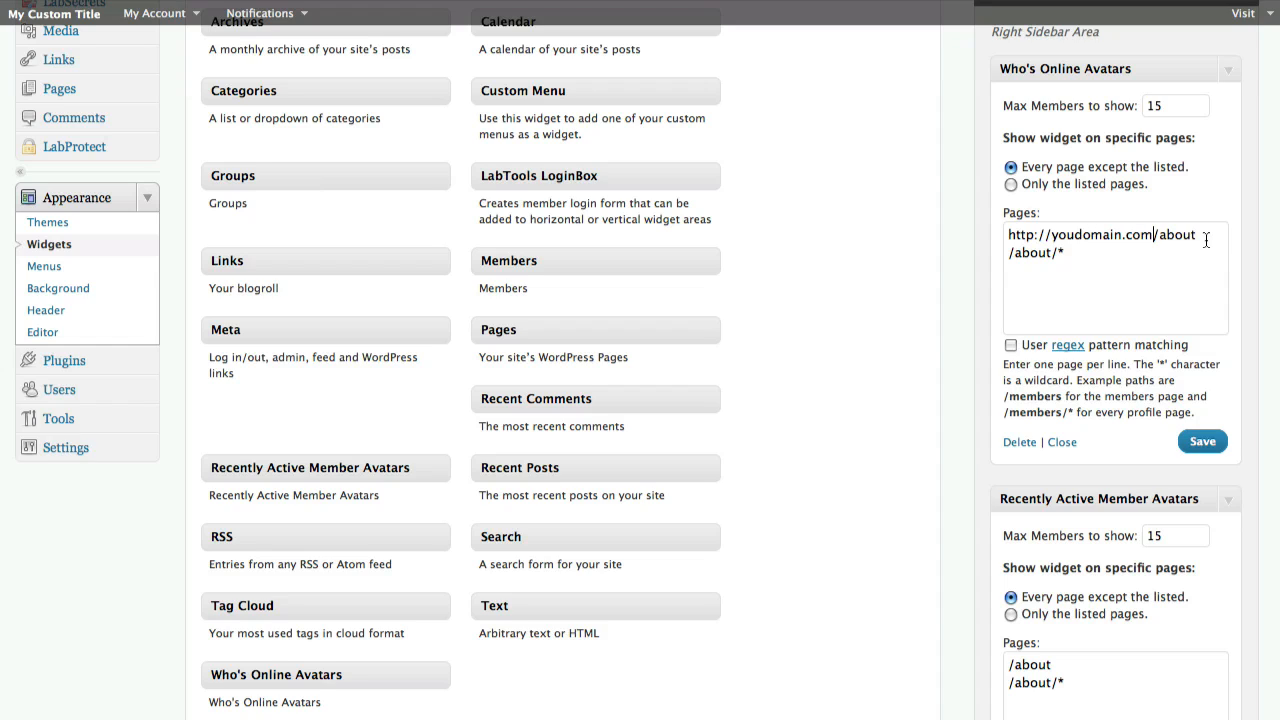
key(shift+Home)
key(BackSpace)
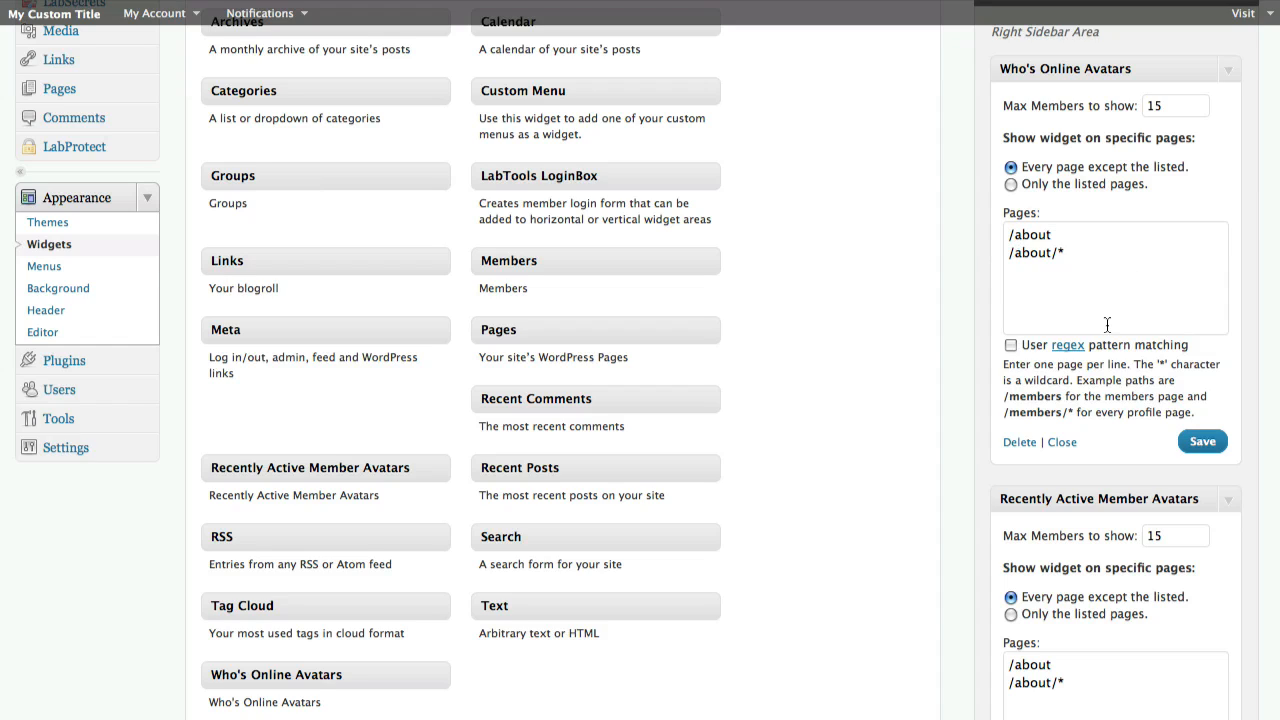
Collapse the Who's Online Avatars and Recently Active Member Avatars widgets
key(Right)
key(shift+Right)
key(shift+Right)
key(shift+Right)
key(shift+Right)
key(shift+Right)
click(1068, 284)
click(1232, 72)
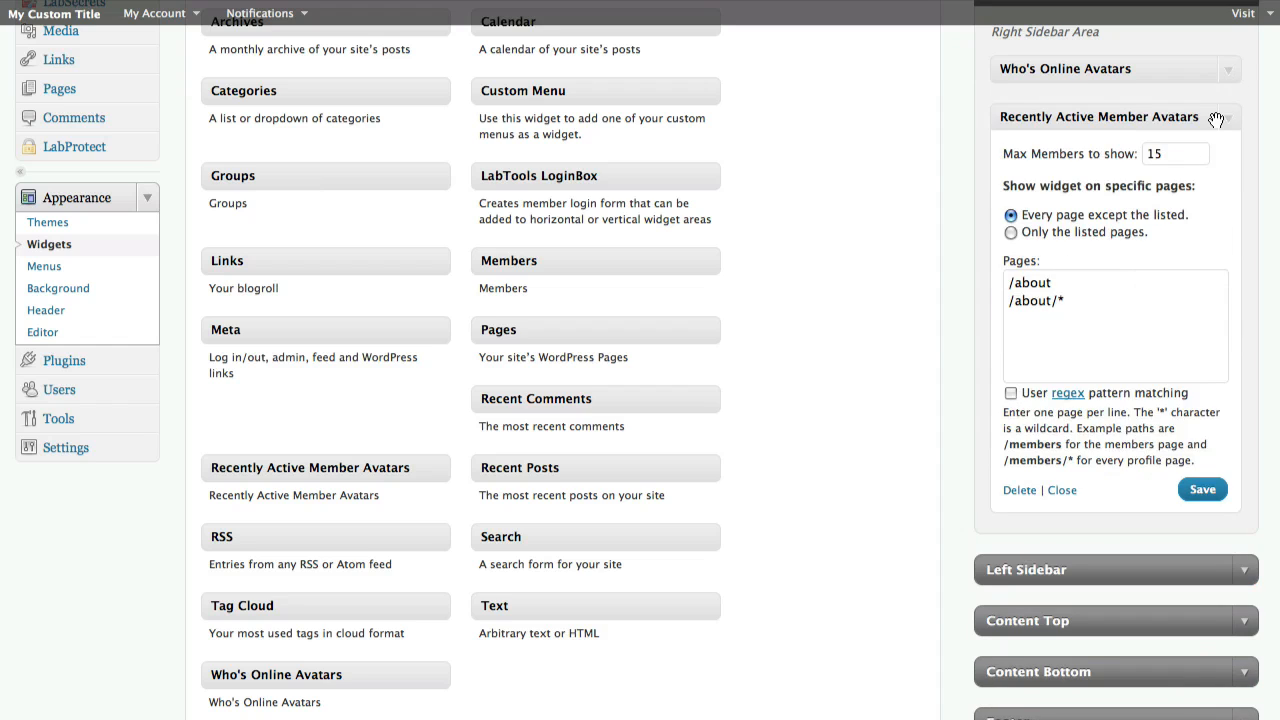
click(1228, 118)
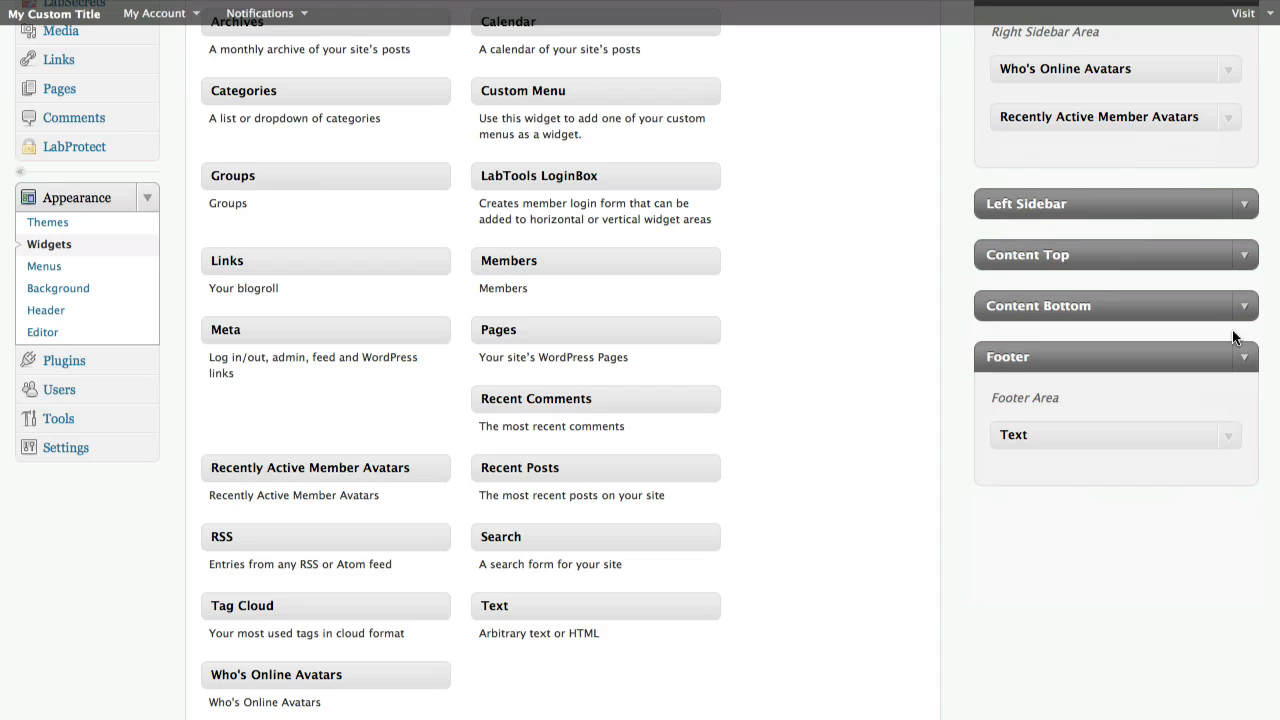
Expand the footer Text widget and view the site's activity page
click(1227, 440)
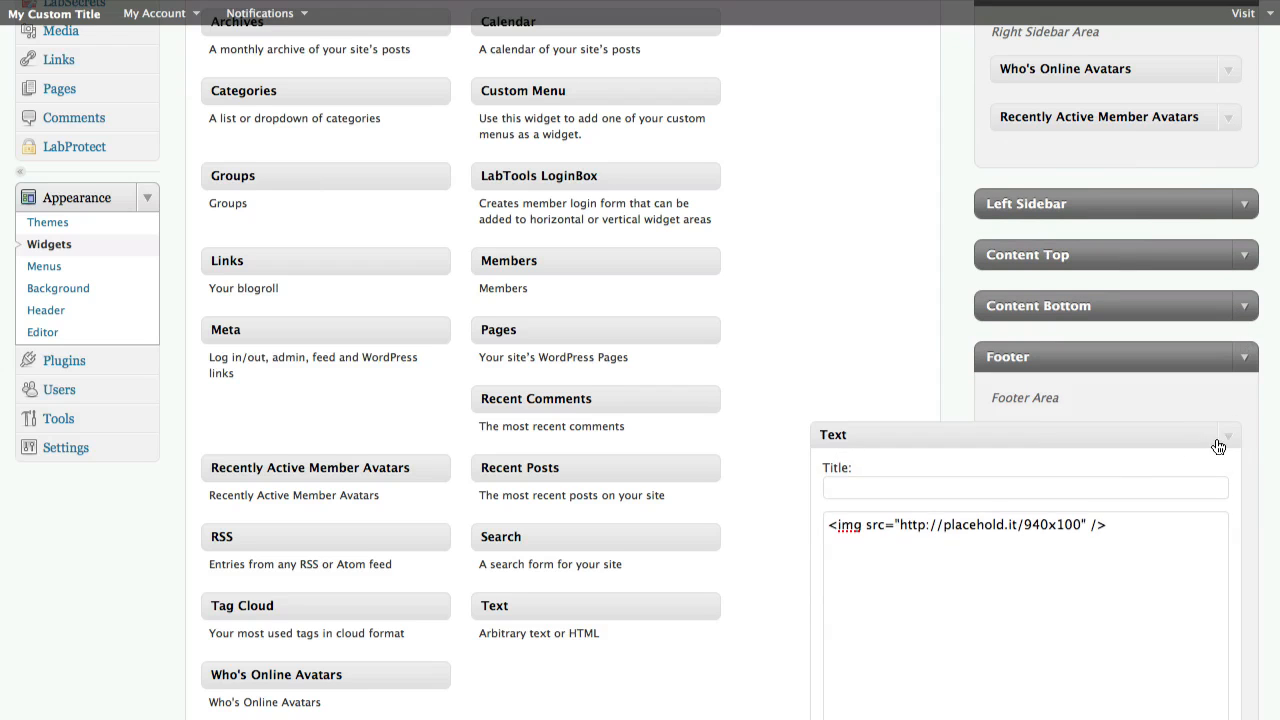
scroll(1143, 465, down, 5)
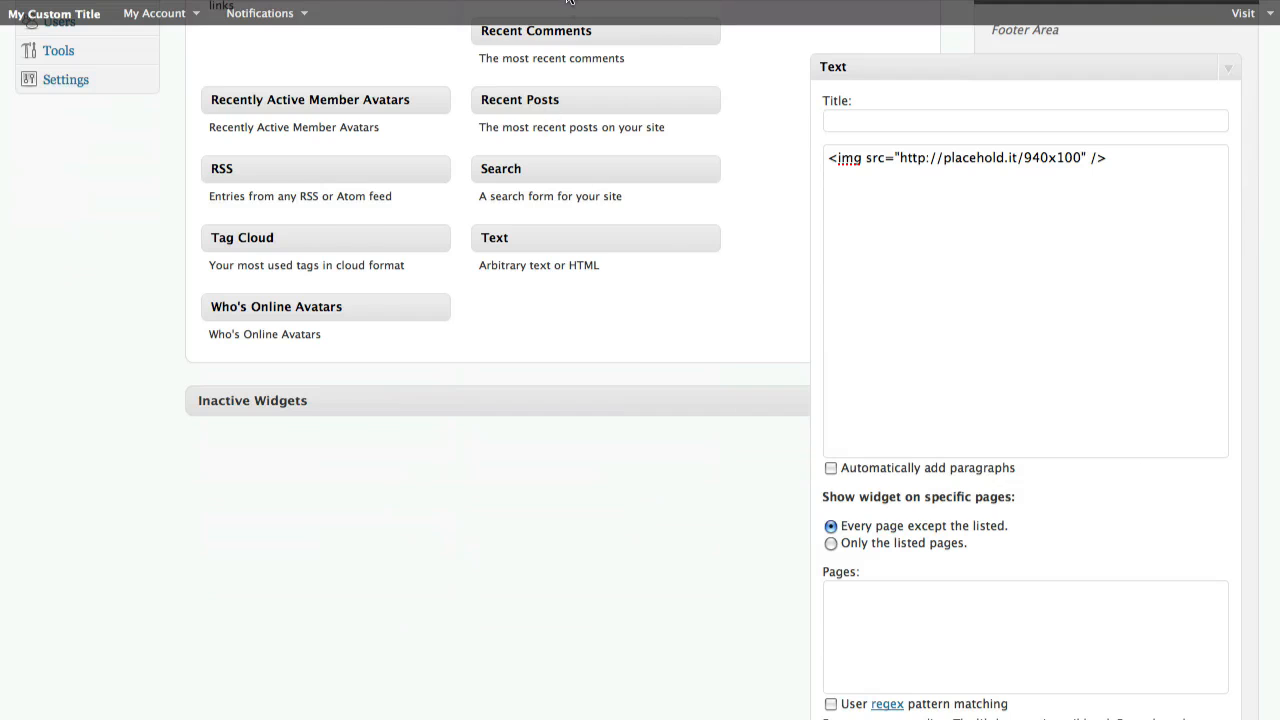
click(569, 0)
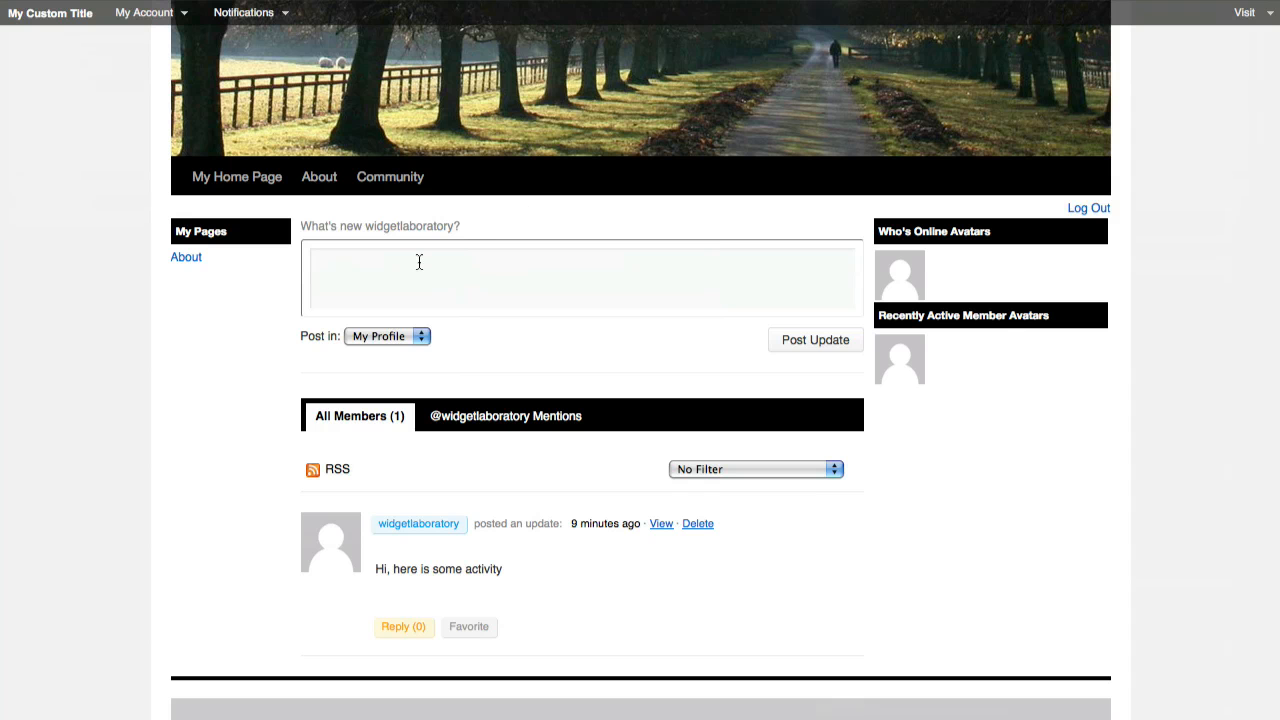
click(520, 0)
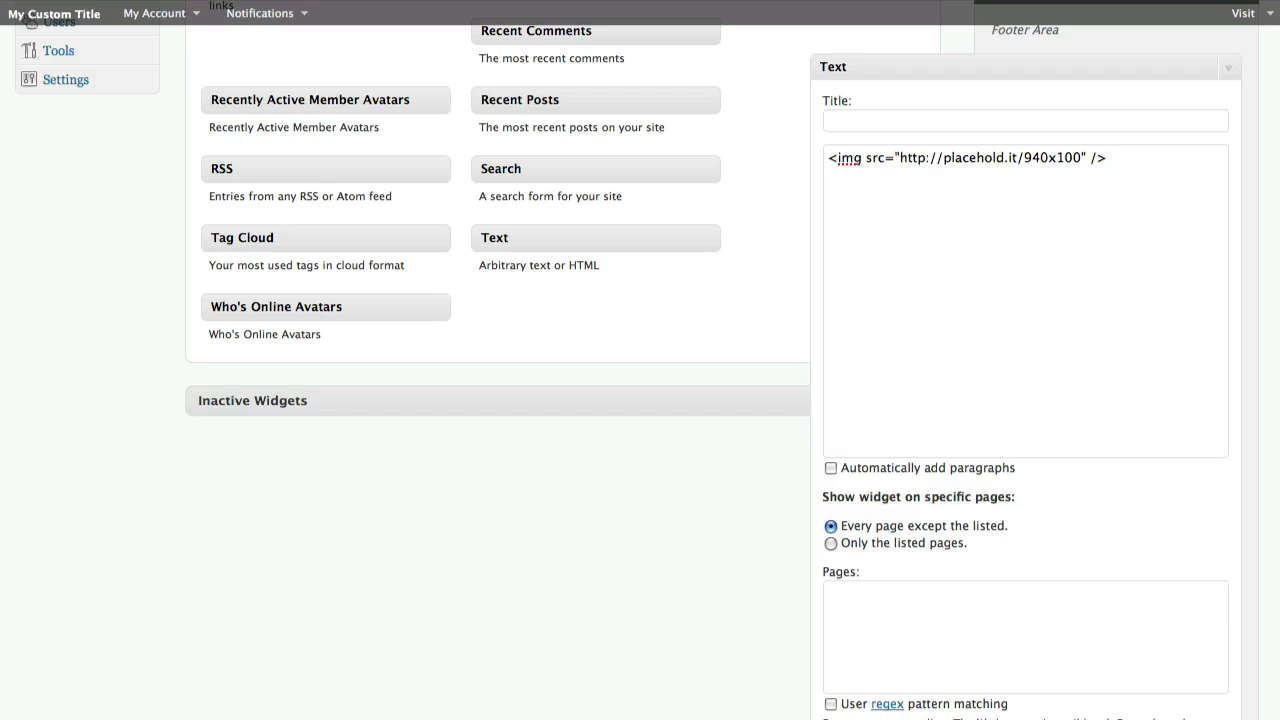
Open the Community menu item to read its /activity URL, then go back to the Widgets screen
scroll(200, 217, up, 5)
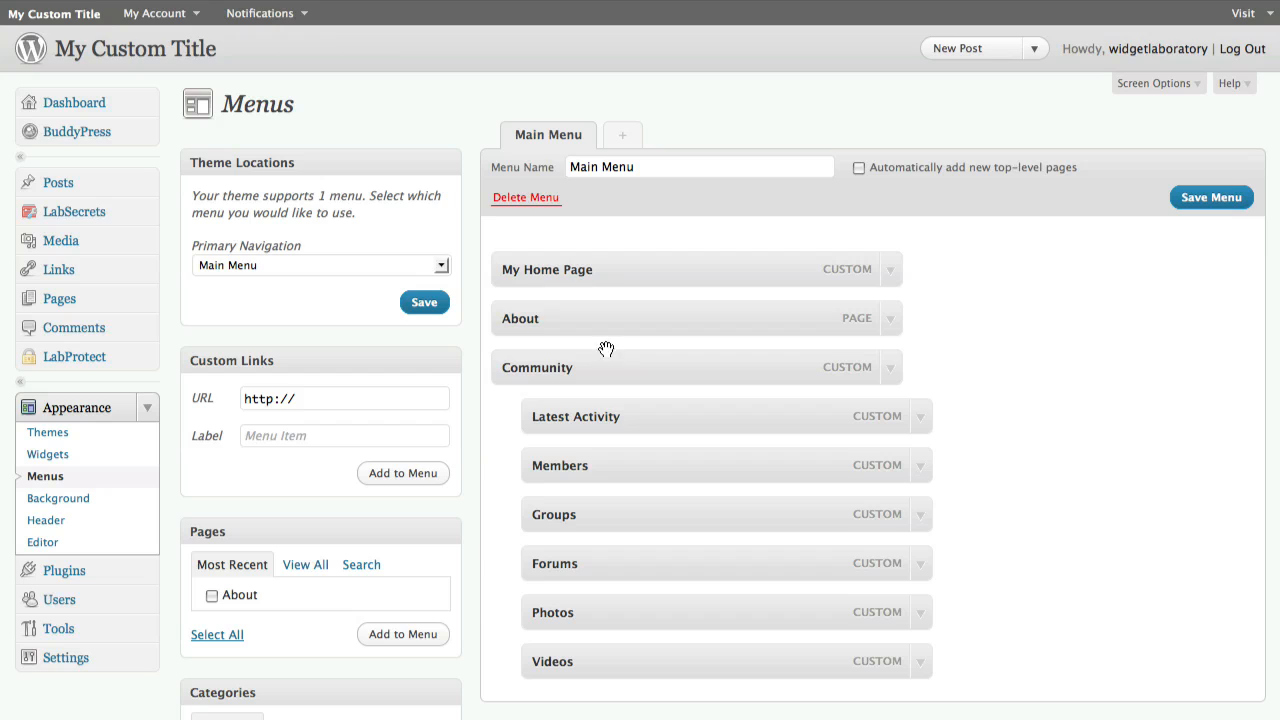
click(889, 368)
drag(597, 427, 483, 425)
key(super+c)
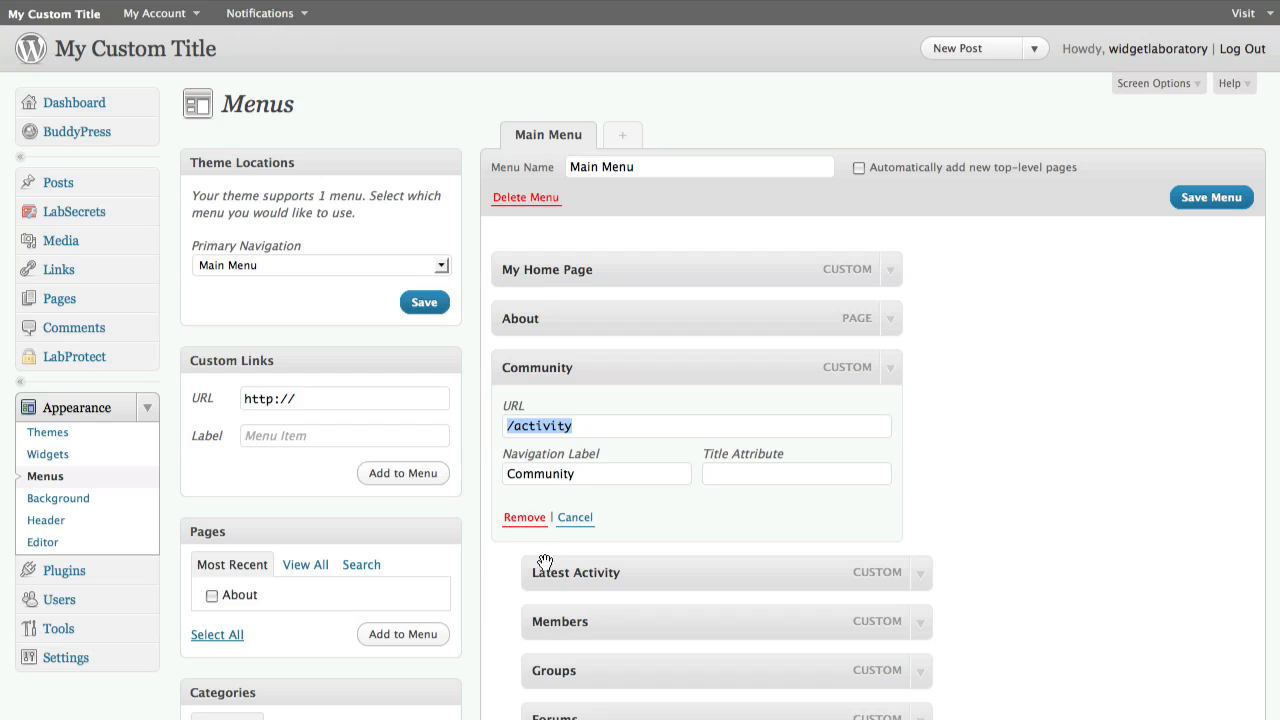
click(60, 455)
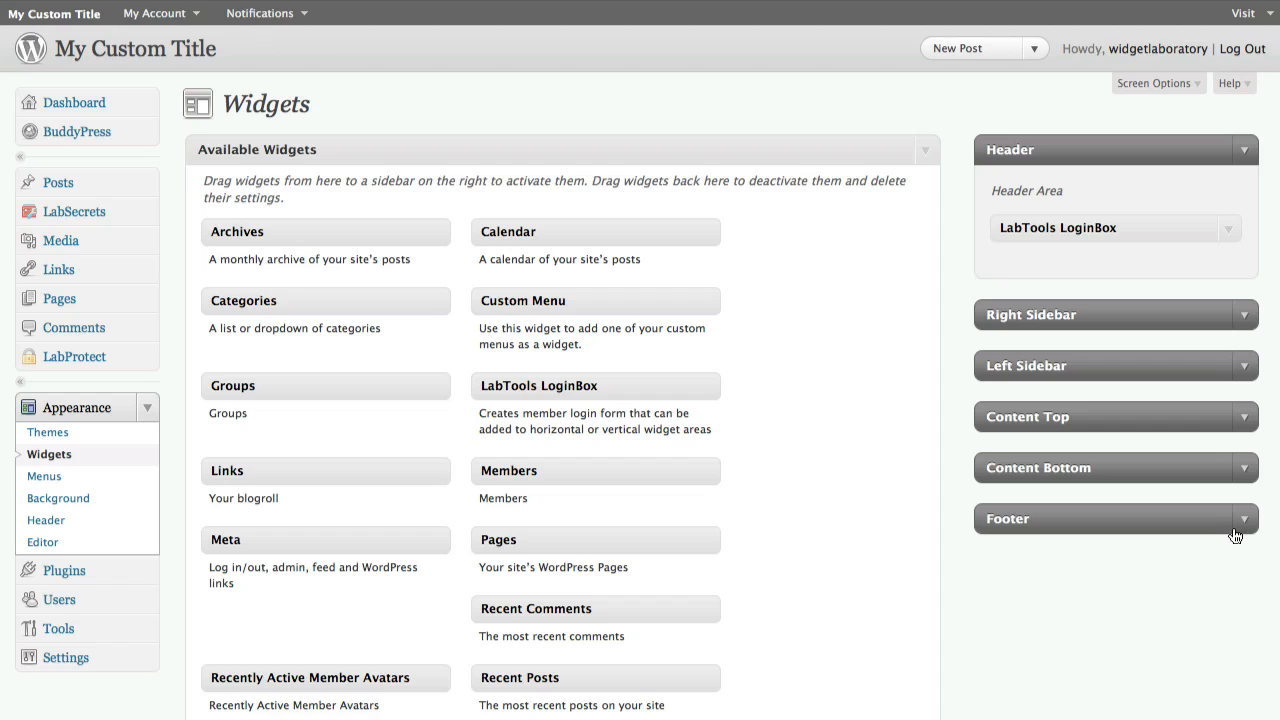
Open the Footer area and expand its Text widget
click(1247, 521)
scroll(1154, 560, down, 3)
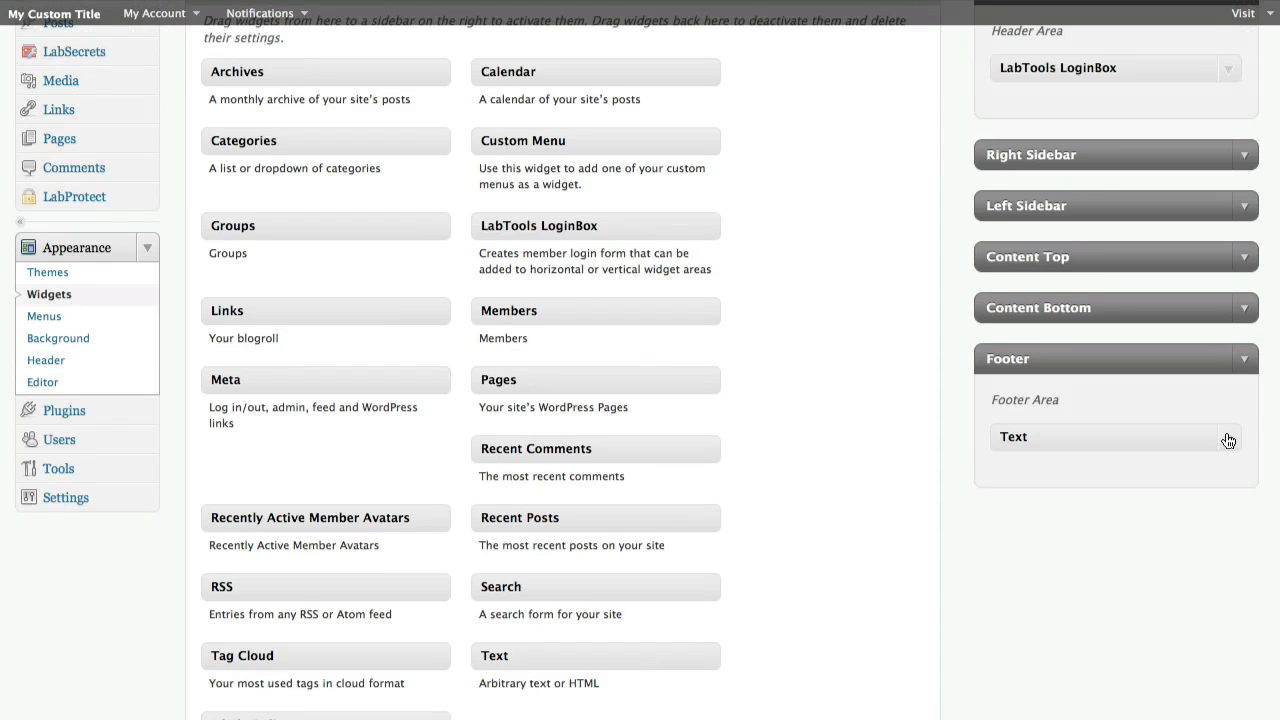
click(1228, 437)
scroll(1158, 472, down, 4)
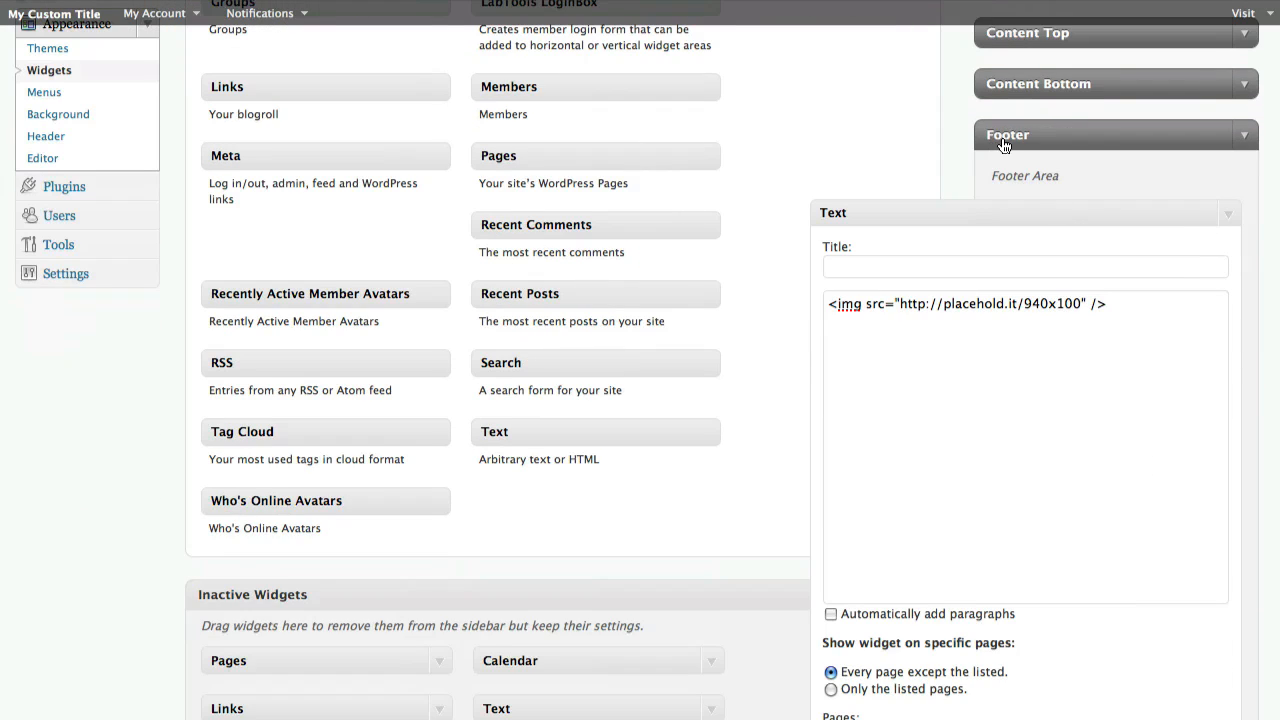
scroll(1007, 145, down, 3)
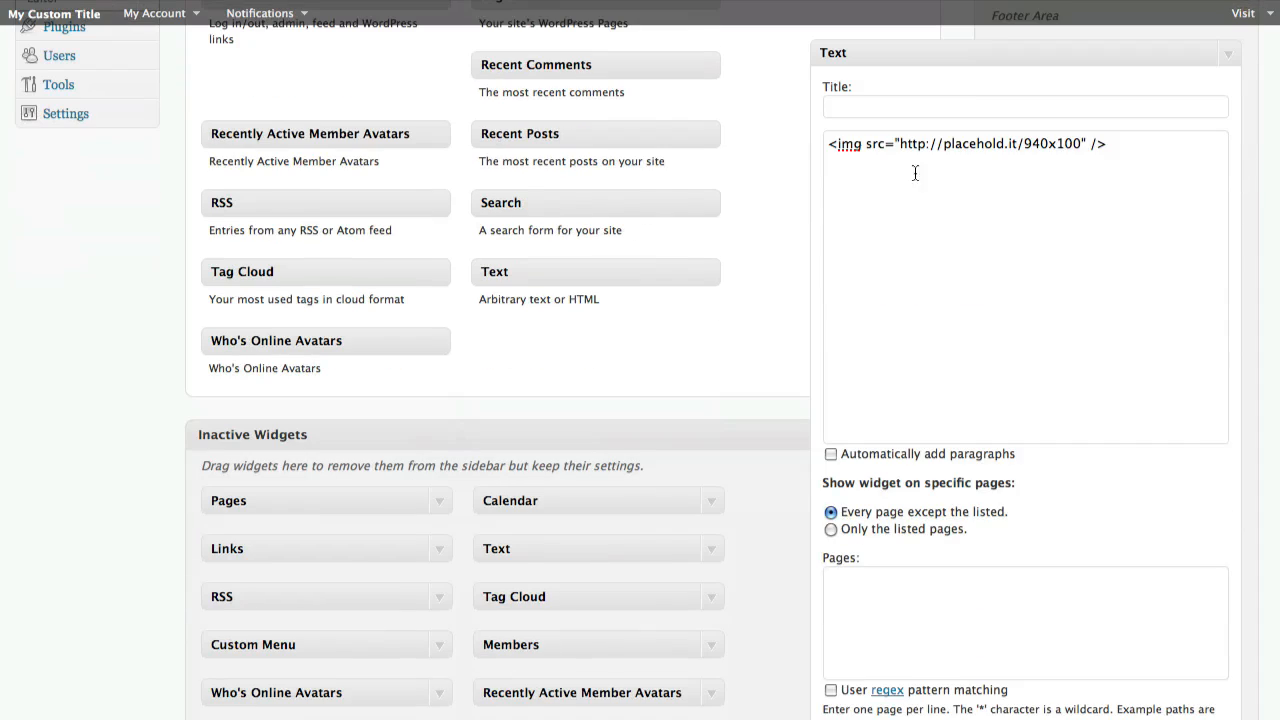
Hide the footer Text widget on the /activity and /activity/* pages and save it
click(861, 593)
text(/activity)
drag(908, 513, 1007, 517)
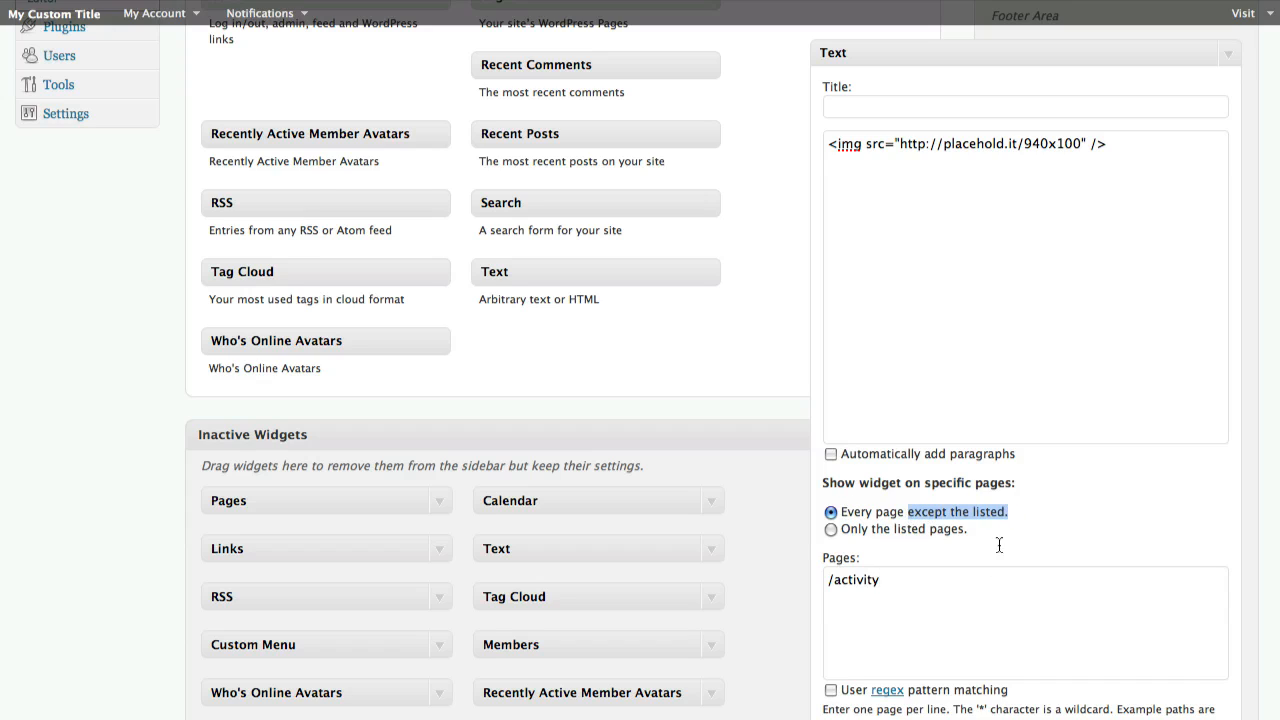
click(971, 590)
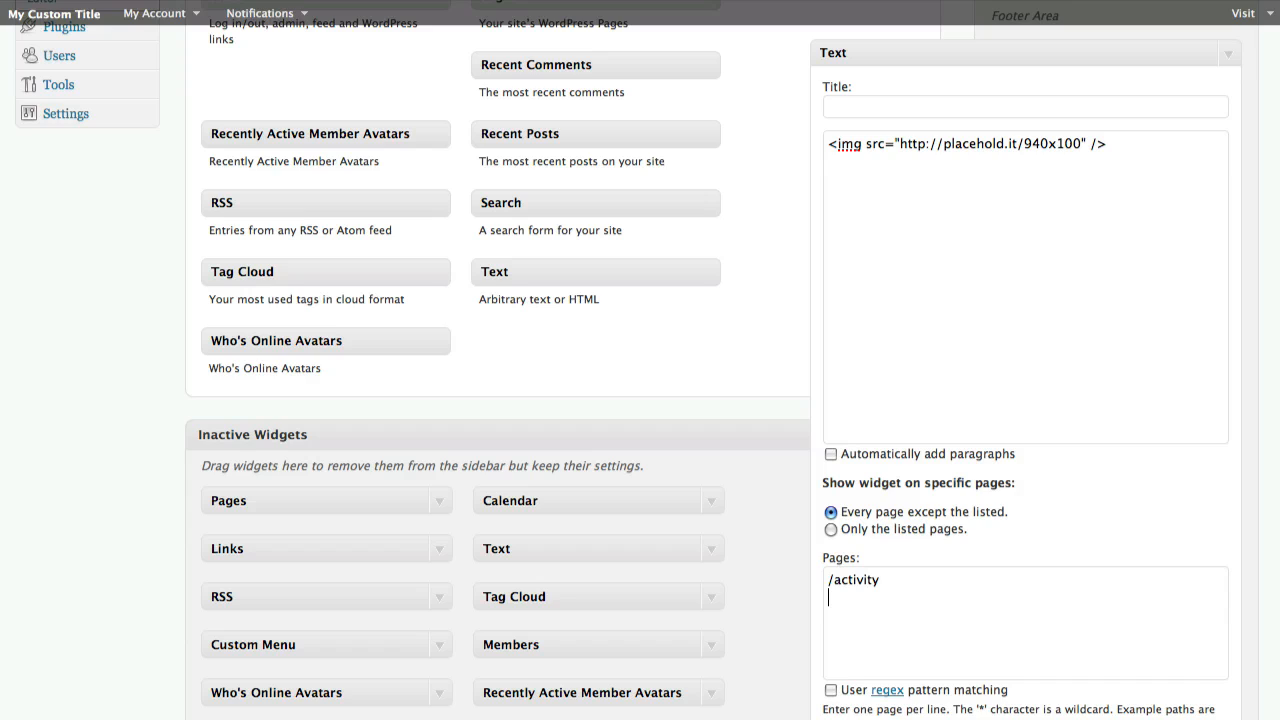
key(Return)
key(super+v)
scroll(960, 588, down, 2)
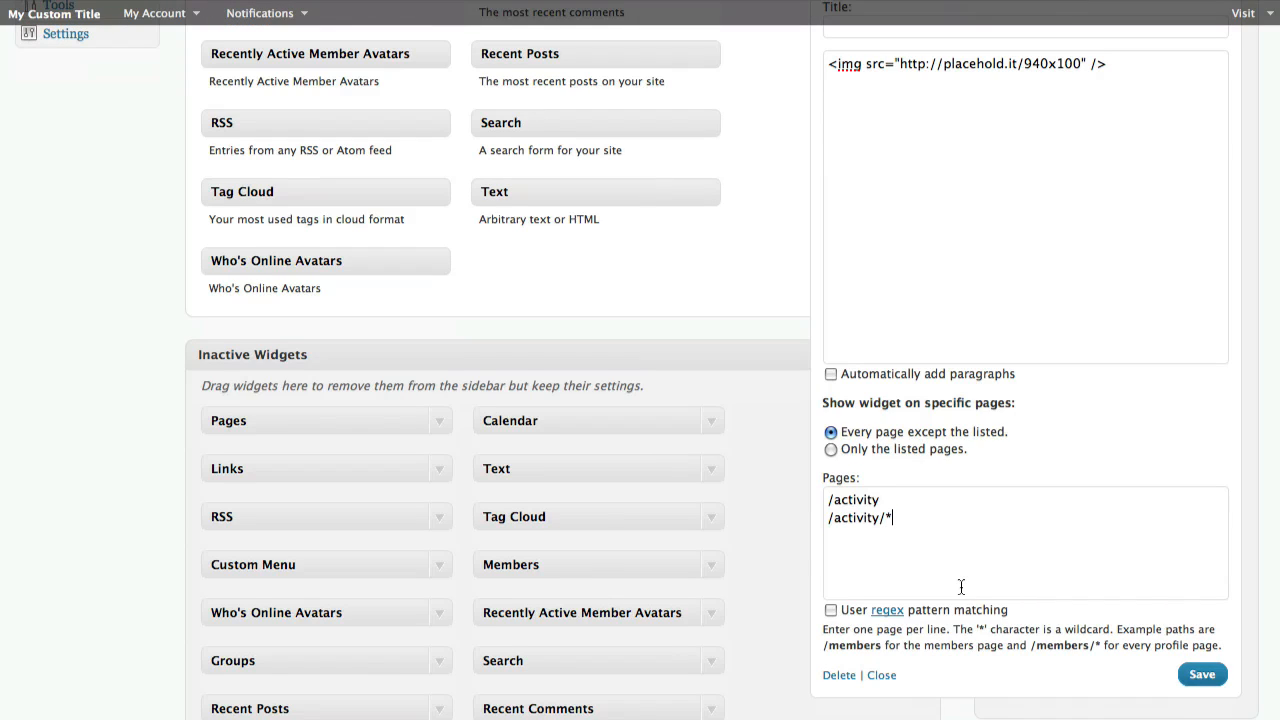
click(905, 519)
click(1200, 676)
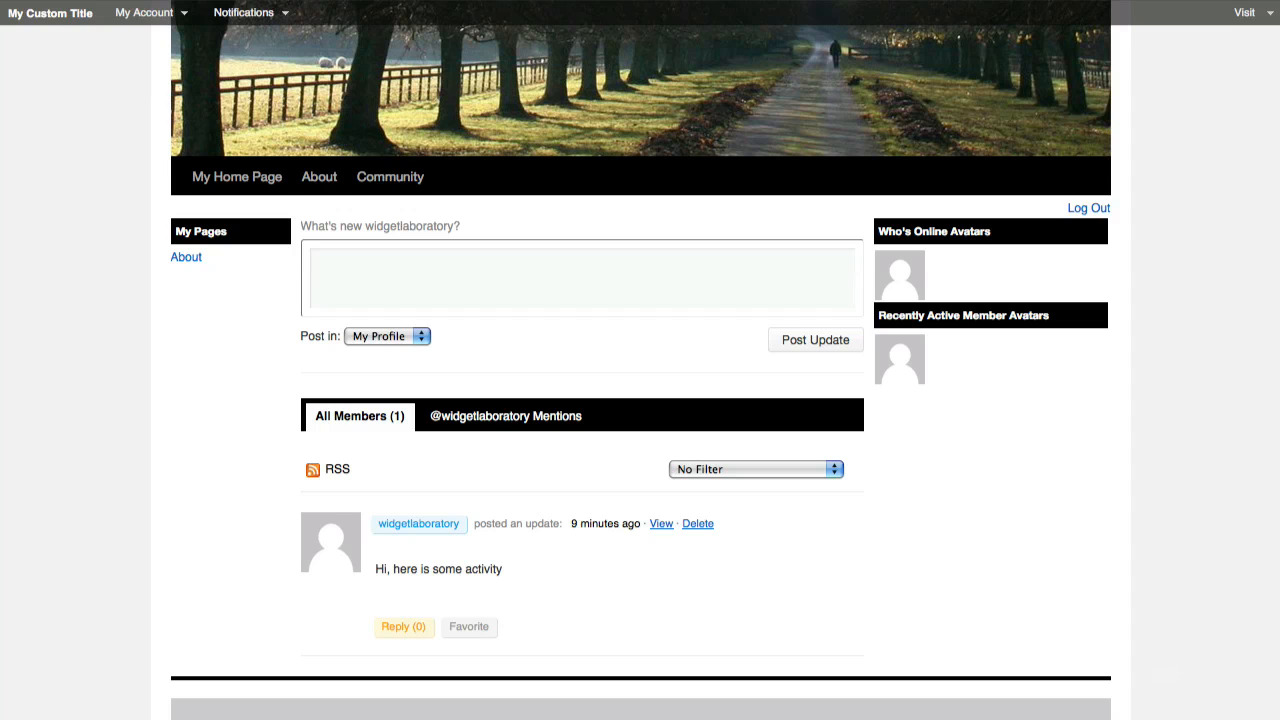
Reload and browse the Activity and About pages to check where the footer image appears
scroll(309, 263, down, 3)
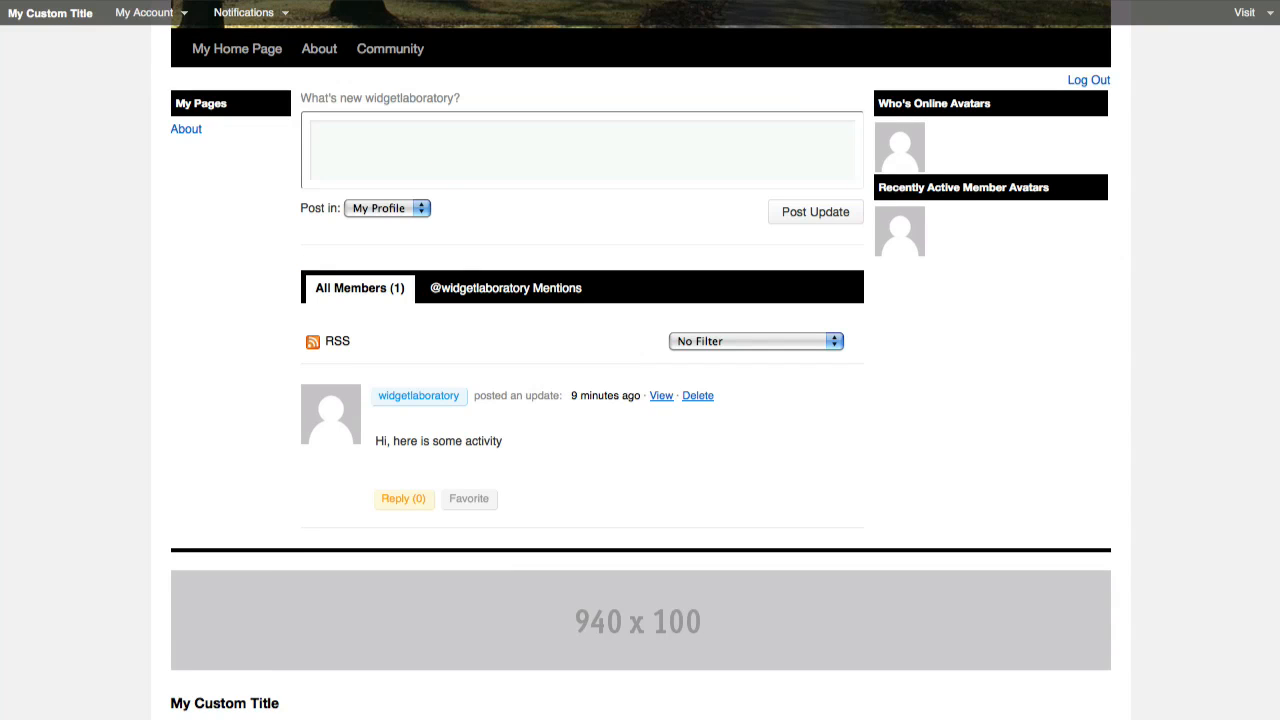
scroll(557, 370, up, 2)
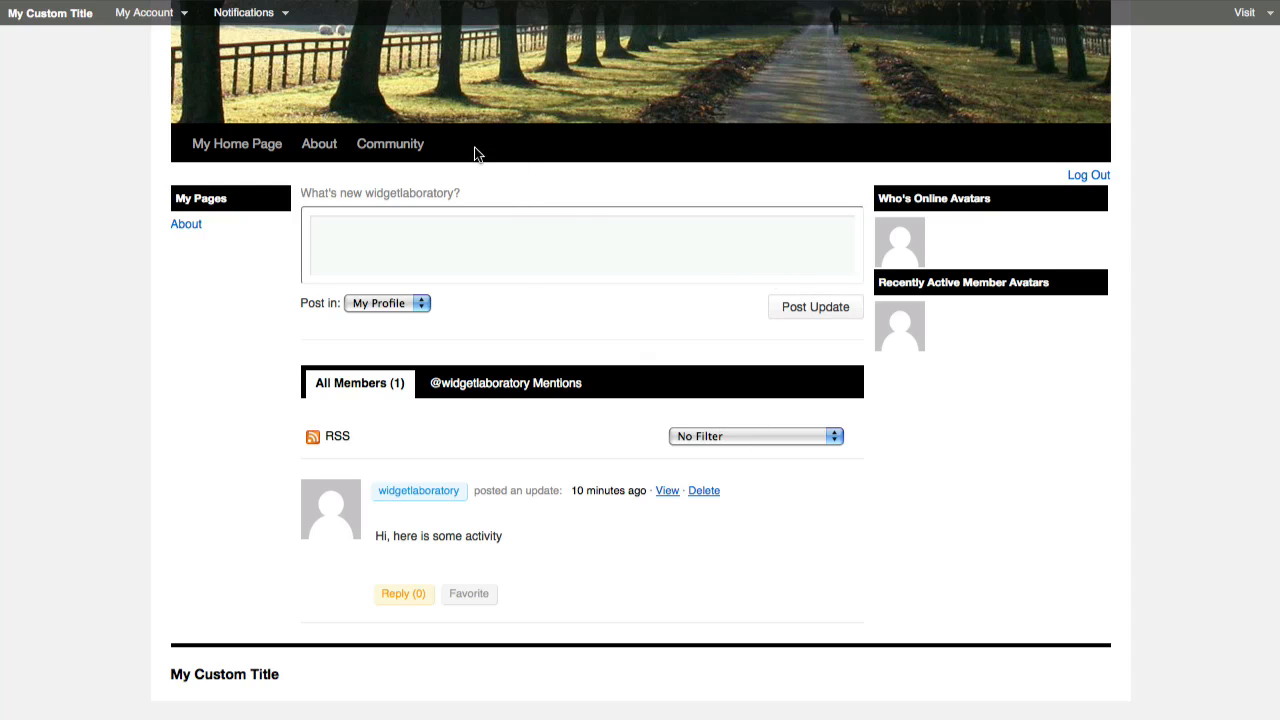
mouse_move(389, 153)
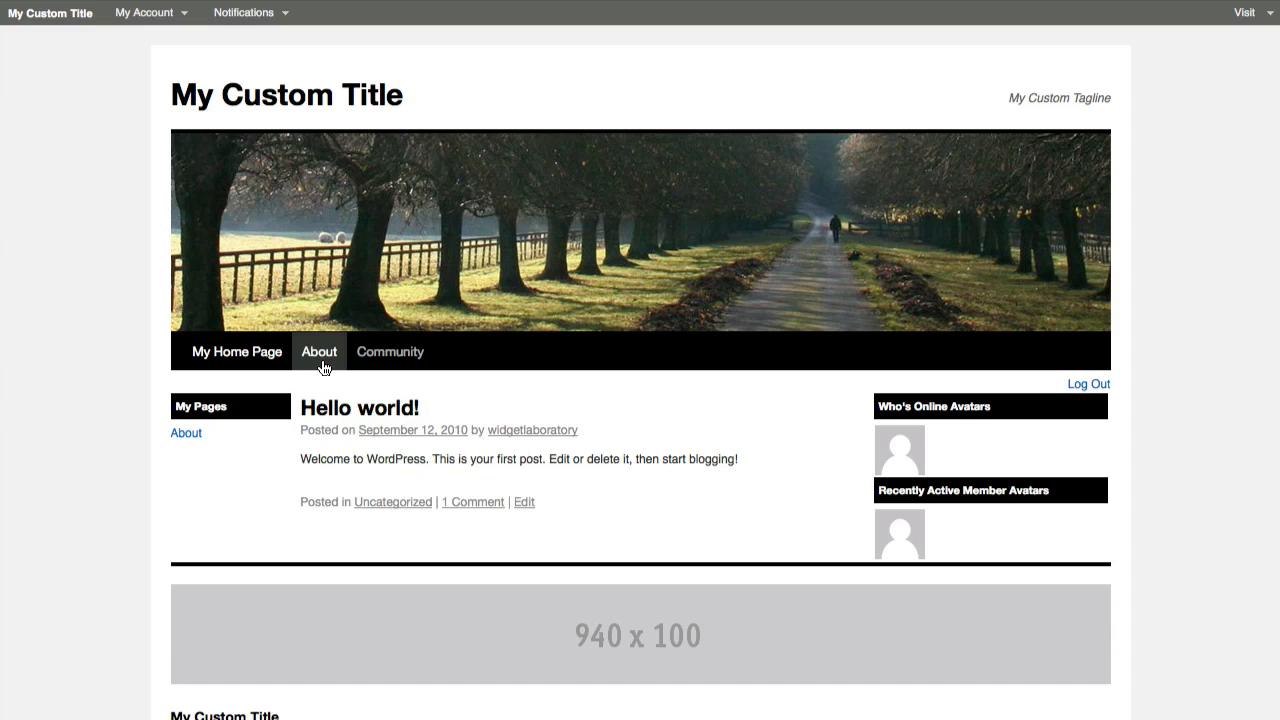
mouse_move(390, 362)
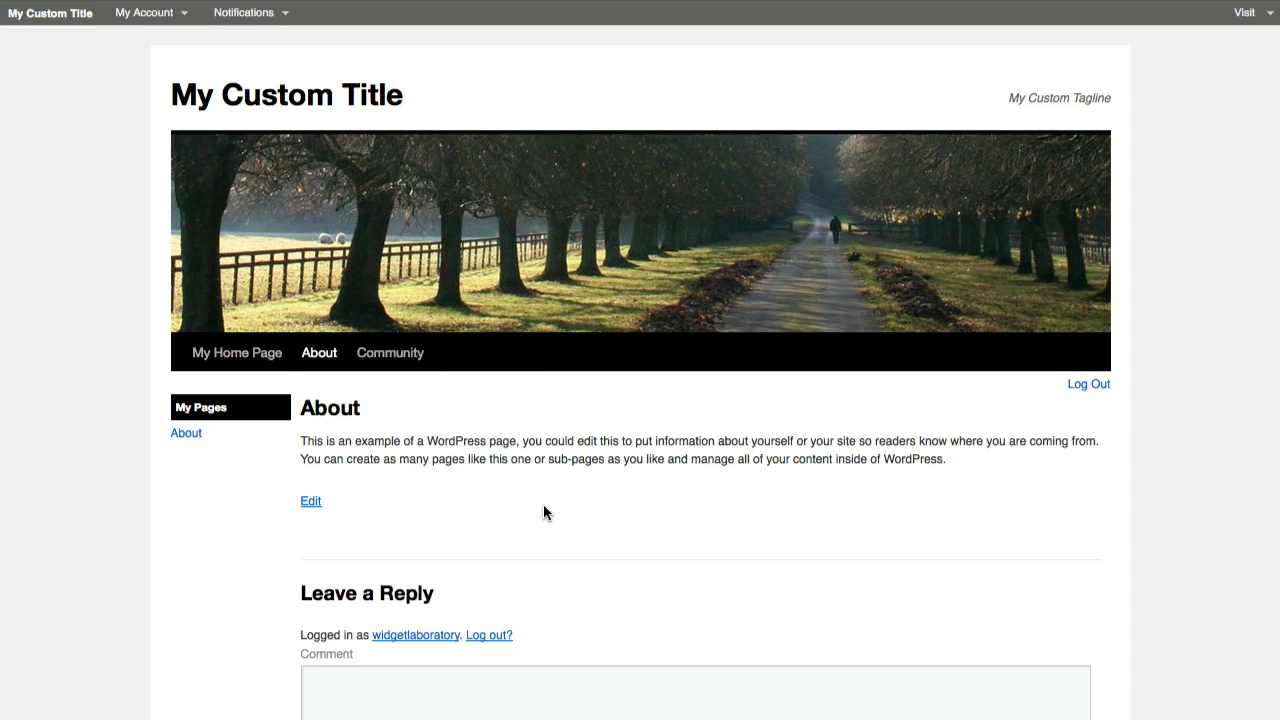
scroll(623, 495, down, 2)
click(266, 160)
scroll(423, 417, down, 3)
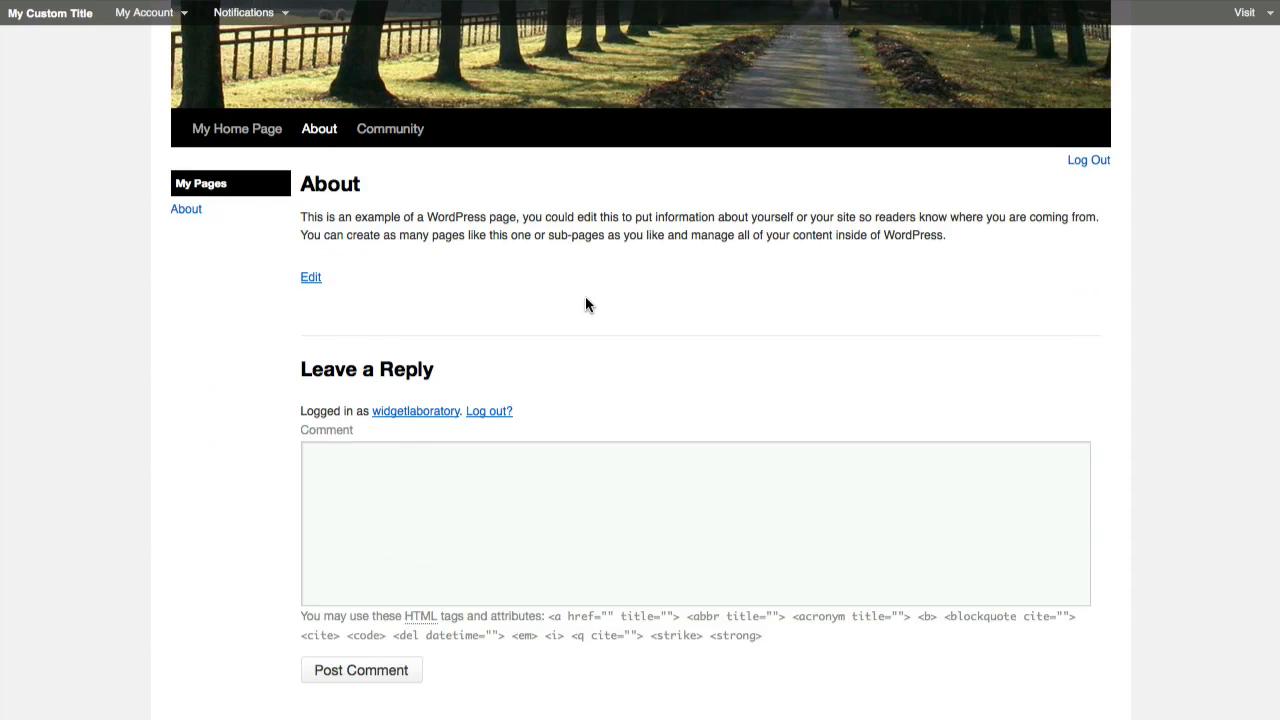
scroll(697, 428, down, 3)
scroll(706, 594, up, 6)
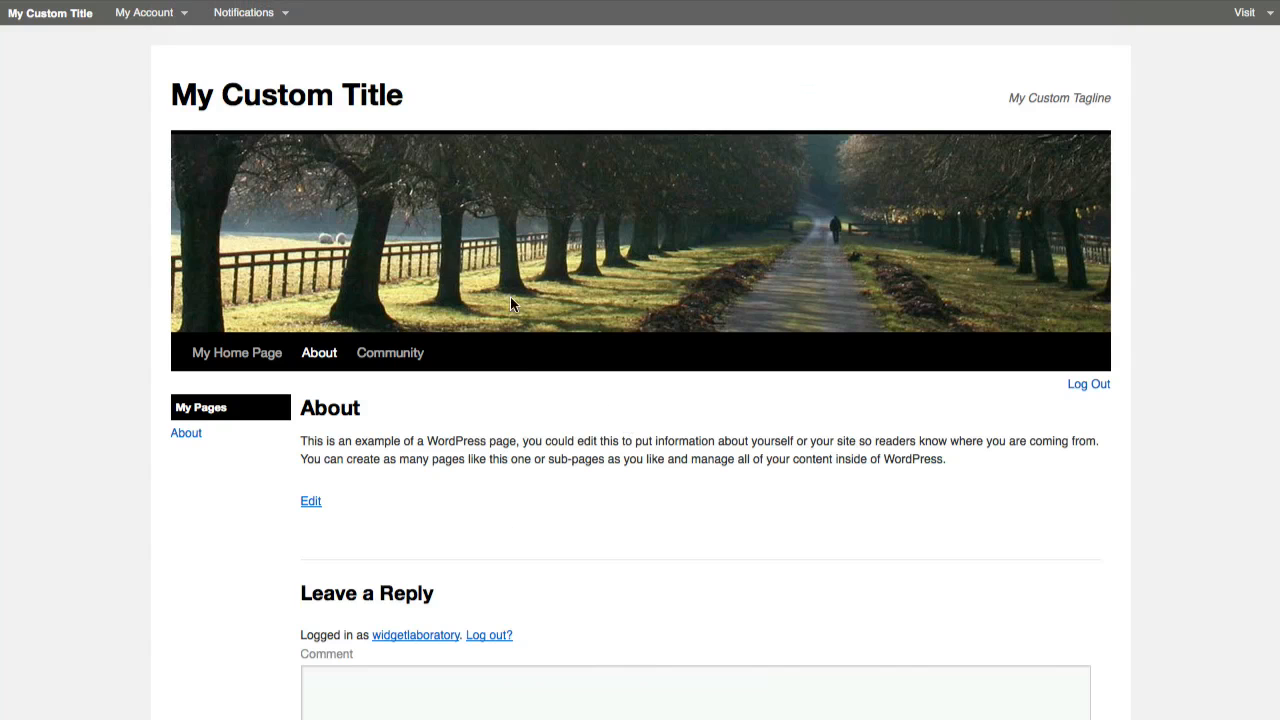
click(412, 364)
scroll(860, 446, down, 3)
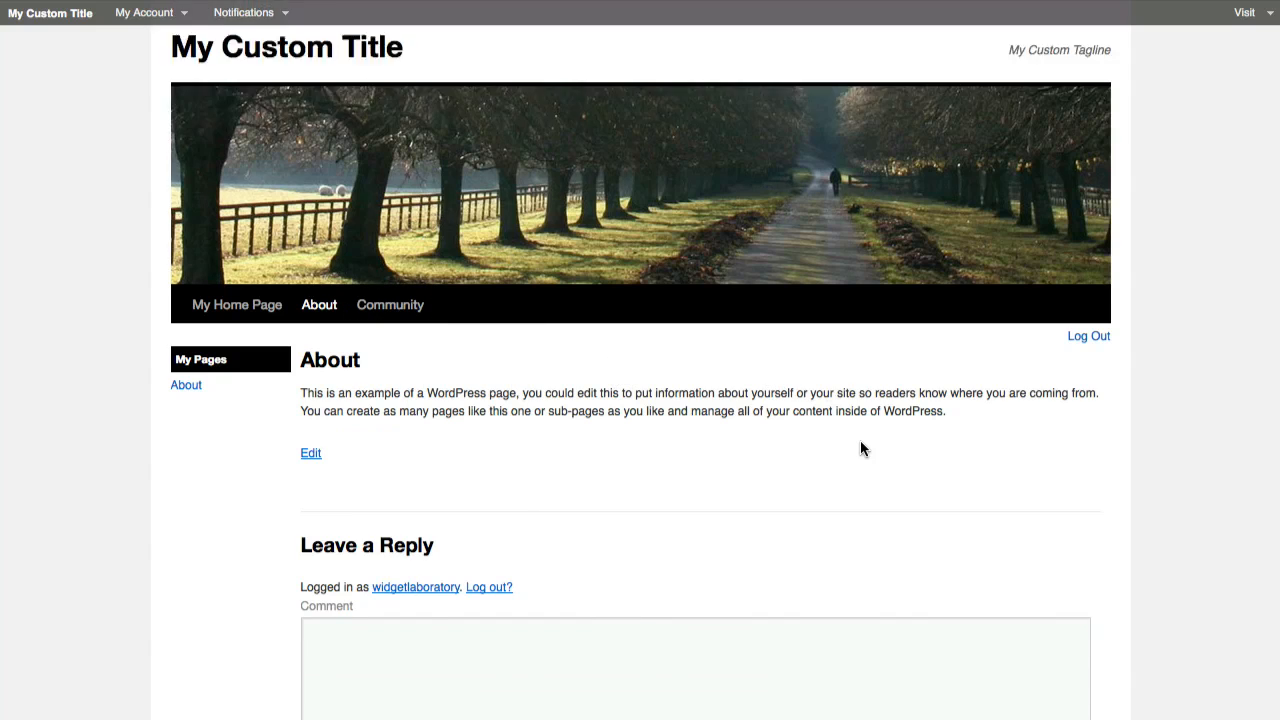
scroll(932, 440, down, 5)
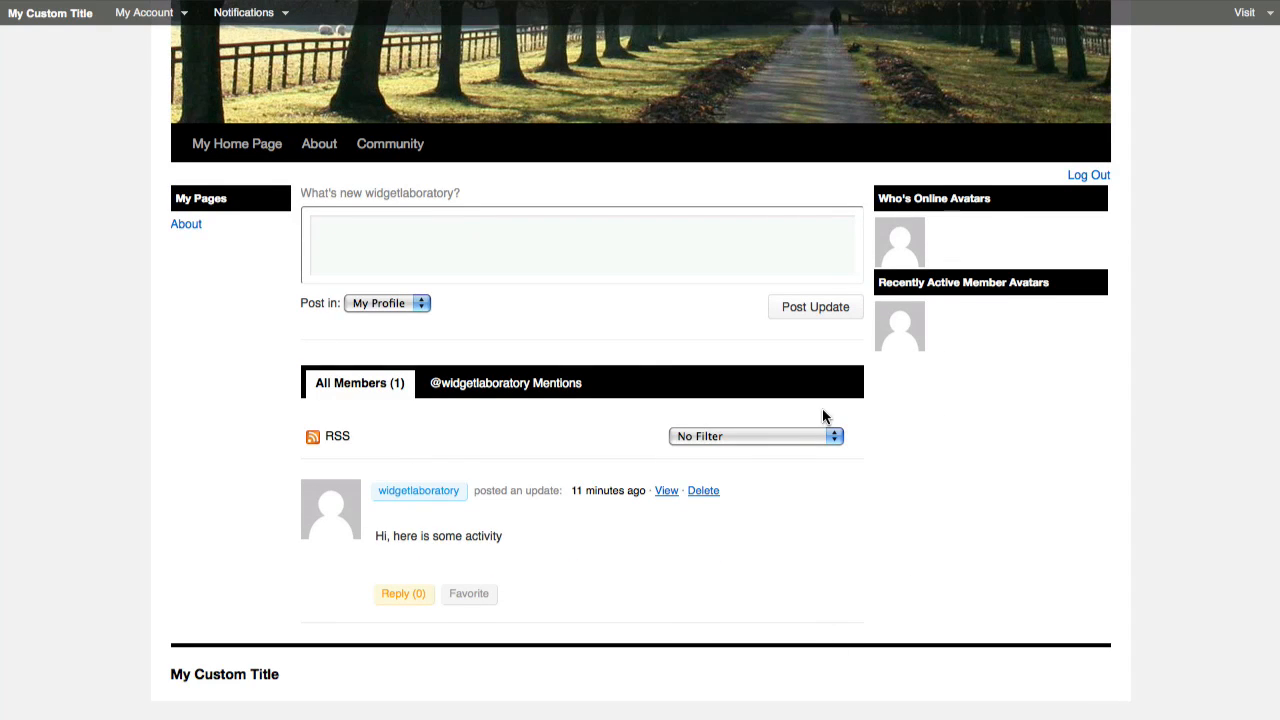
scroll(884, 452, up, 2)
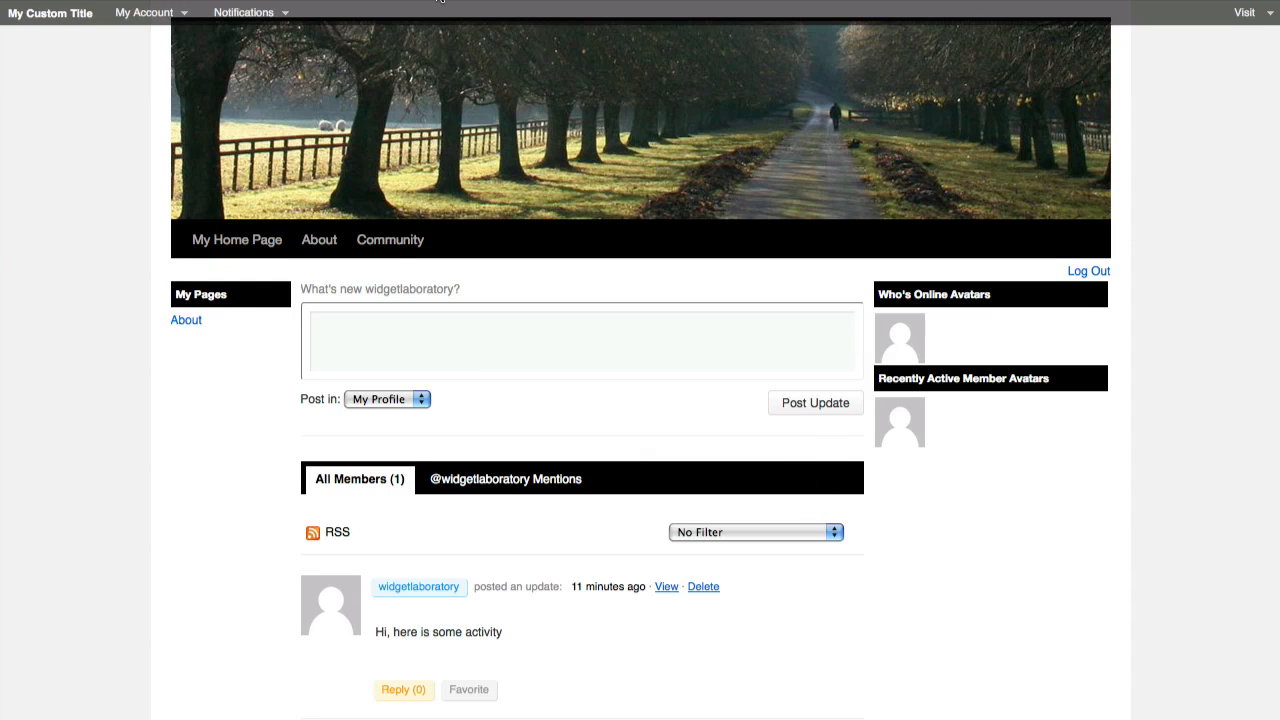
Switch back to the Widgets screen and collapse the footer Text widget
click(455, 1)
scroll(1007, 409, up, 6)
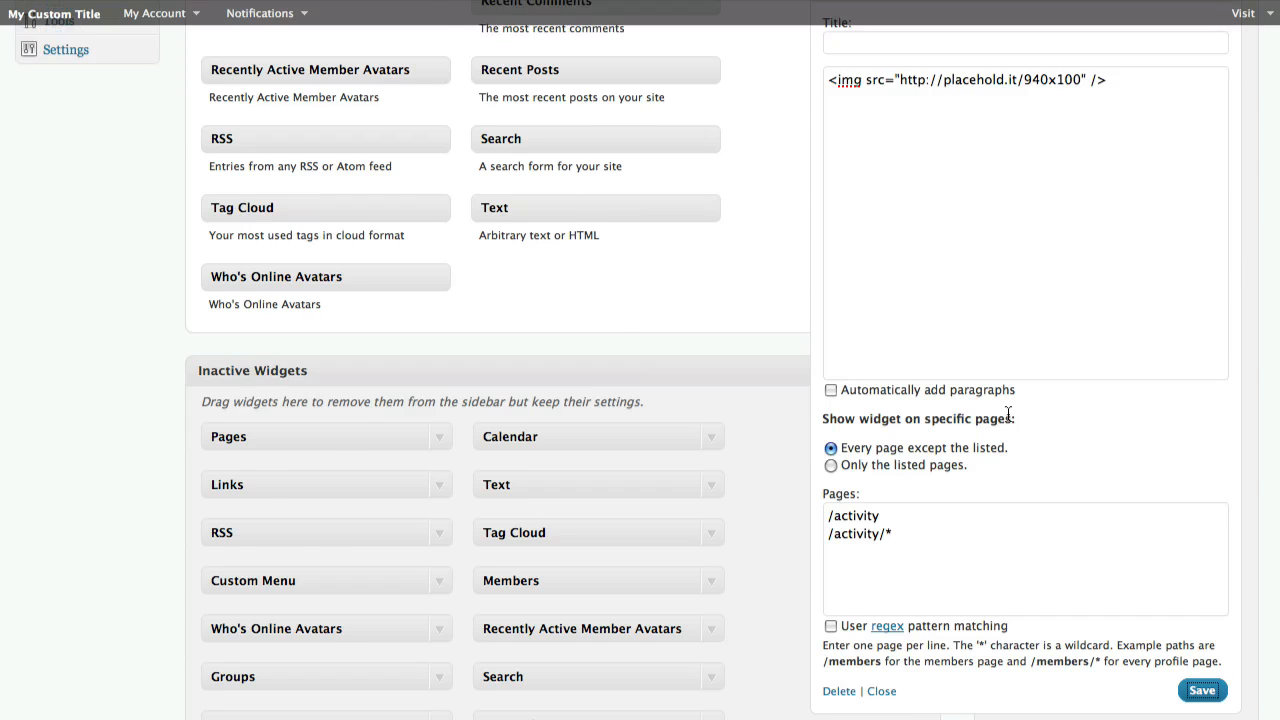
click(1229, 250)
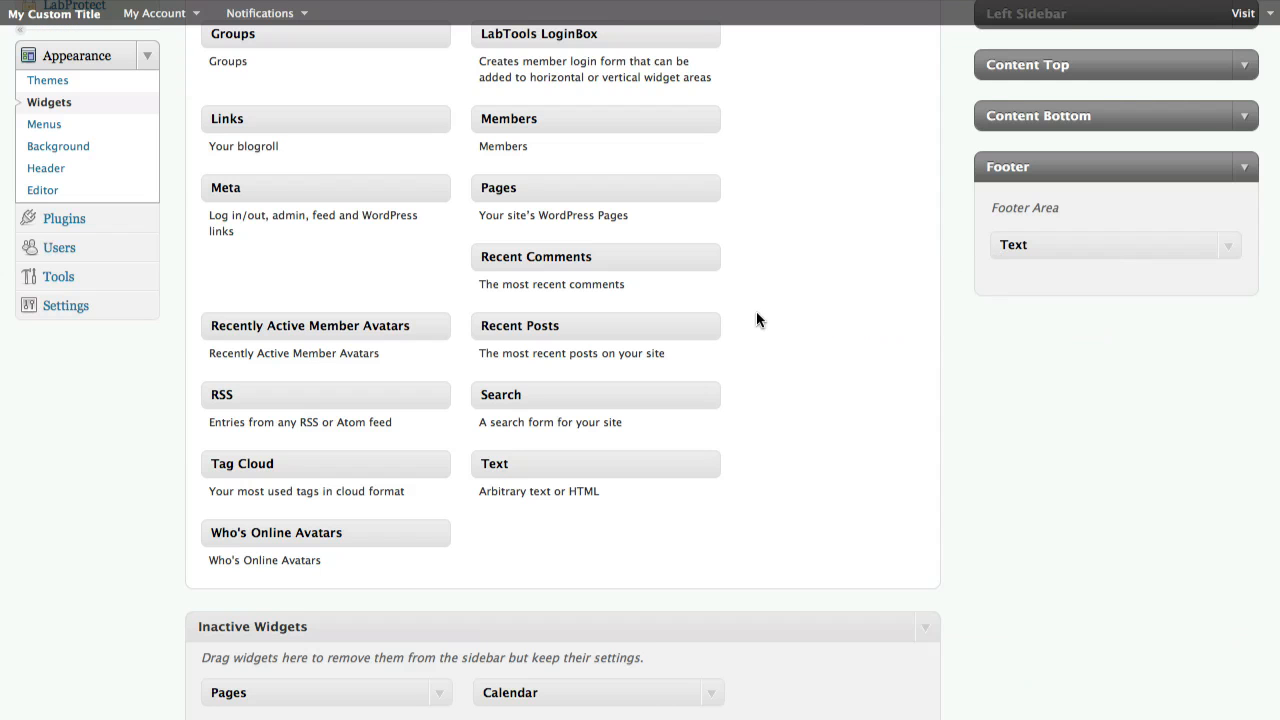
Select the sunset default header image on the Custom Header page and save the changes
scroll(700, 365, up, 8)
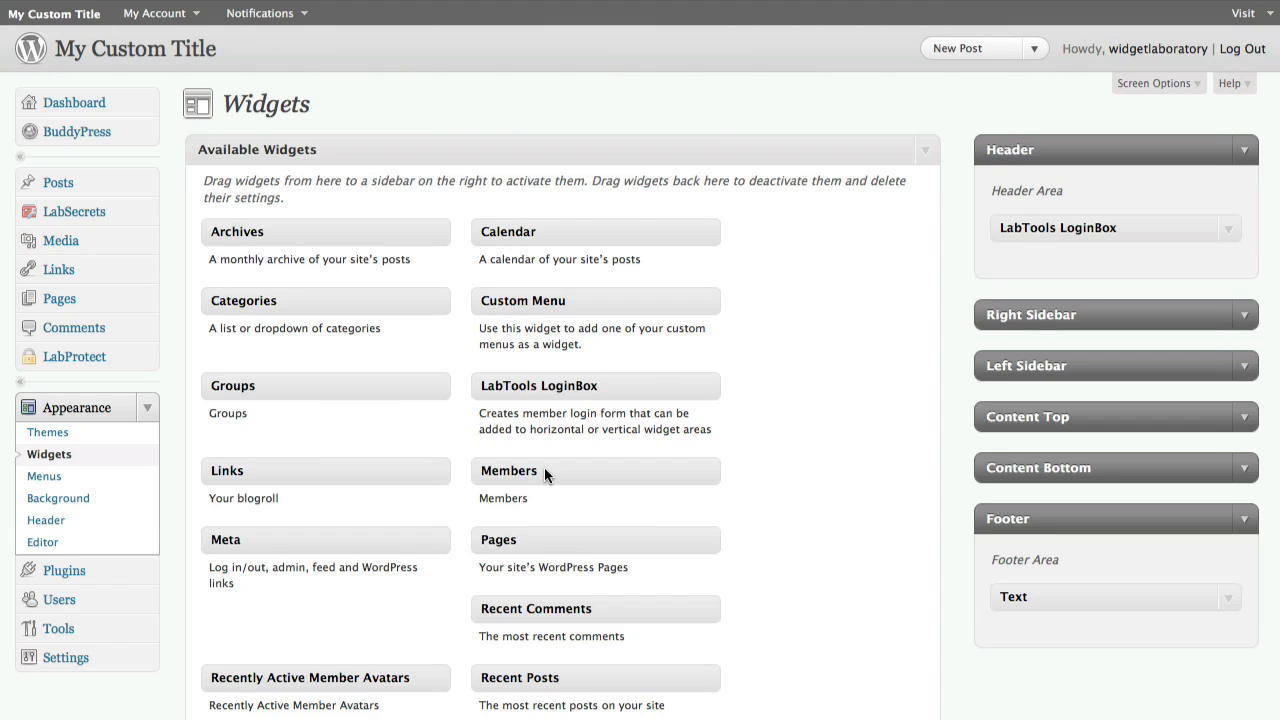
scroll(761, 418, down, 1)
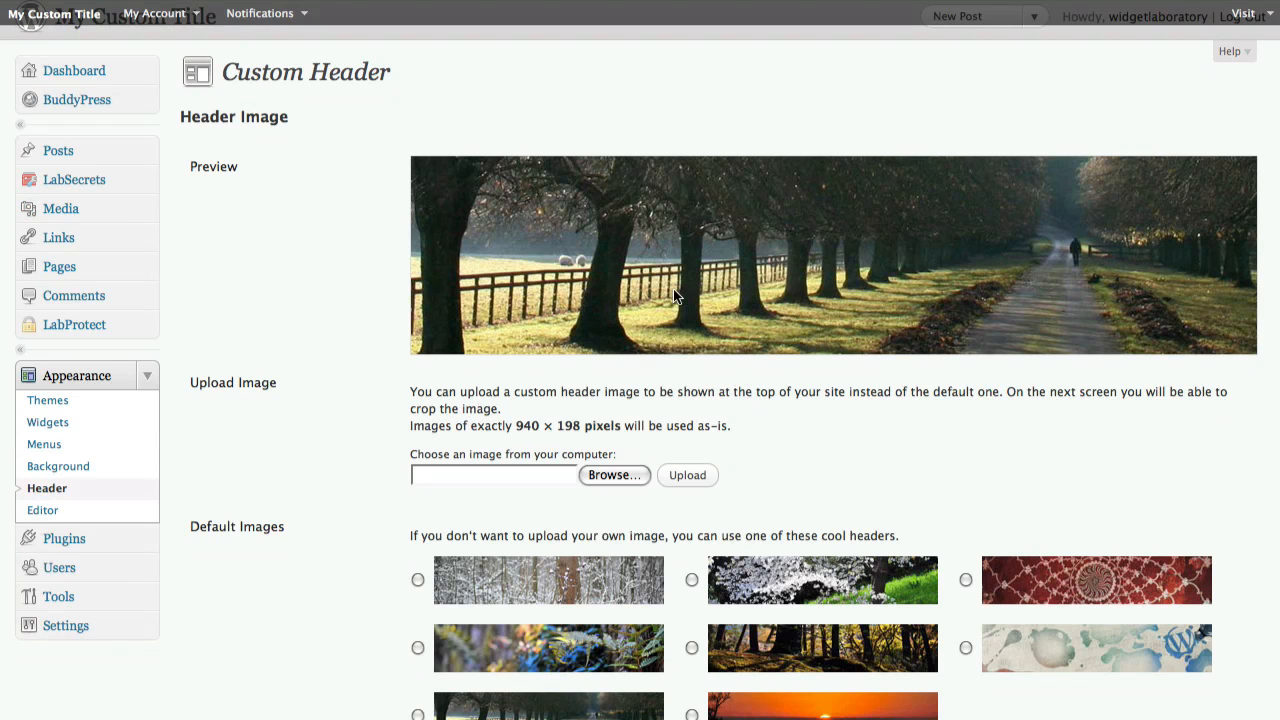
scroll(673, 289, down, 4)
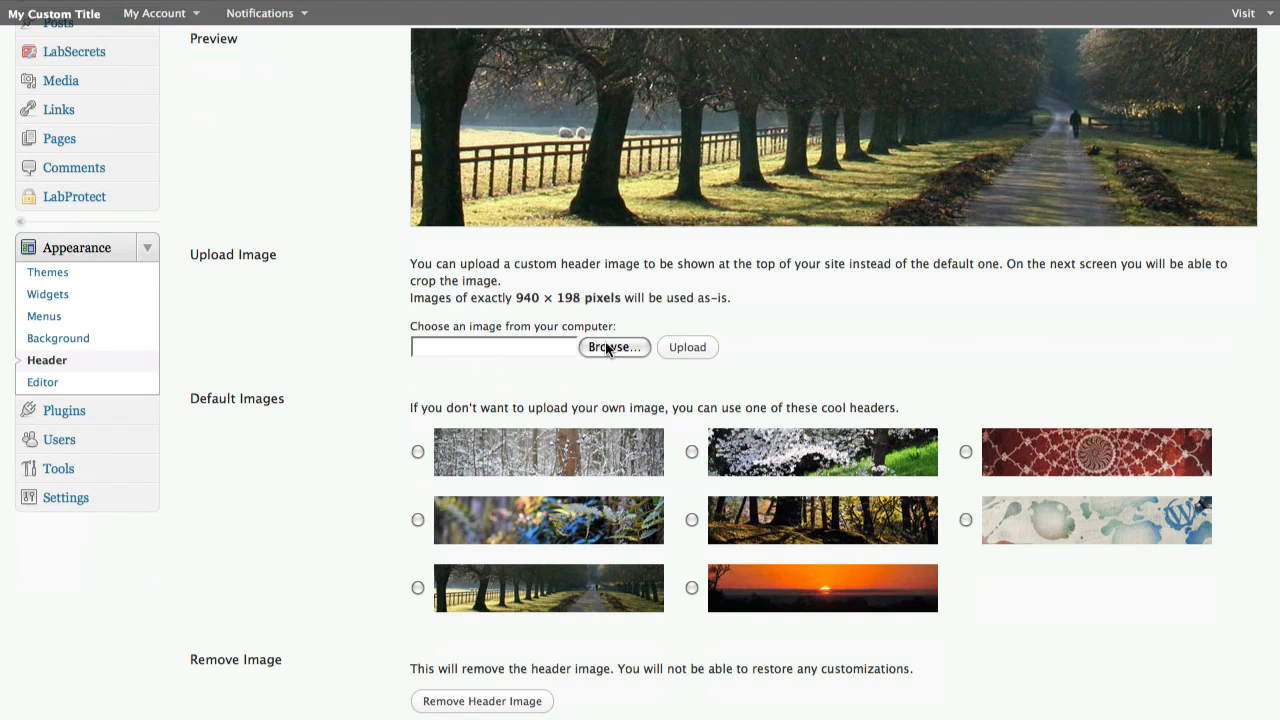
drag(515, 298, 581, 299)
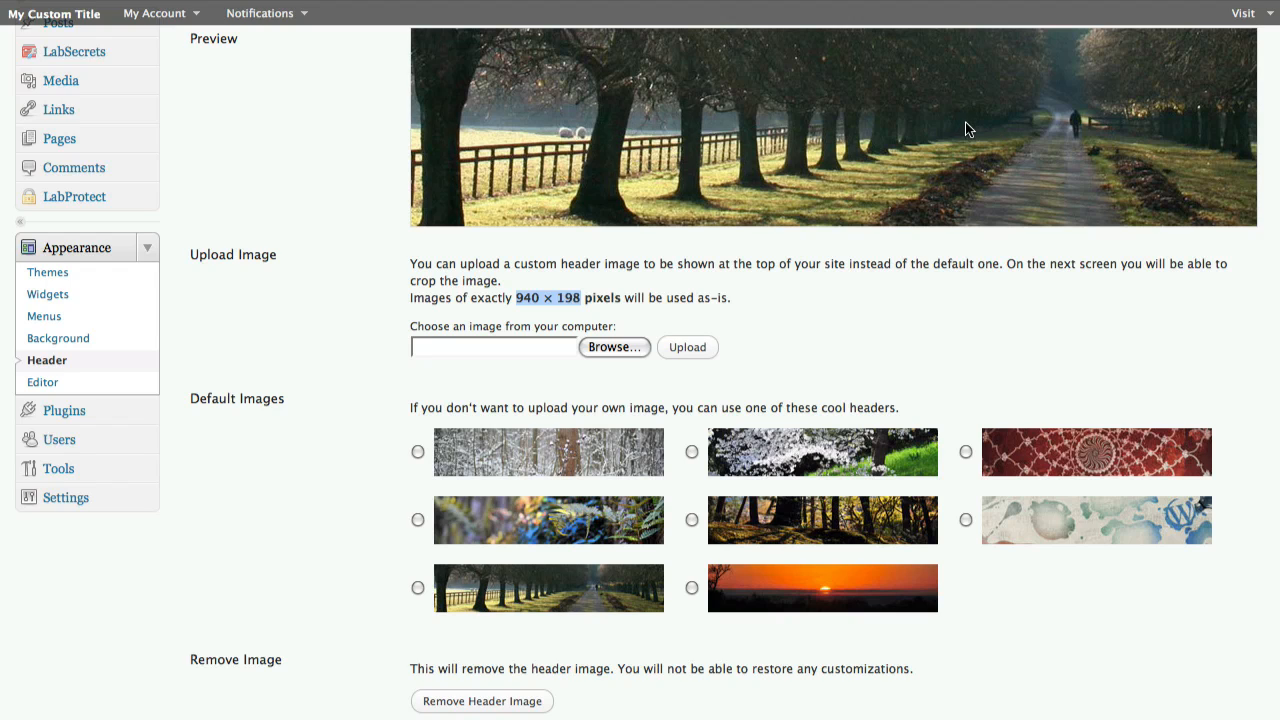
click(1017, 348)
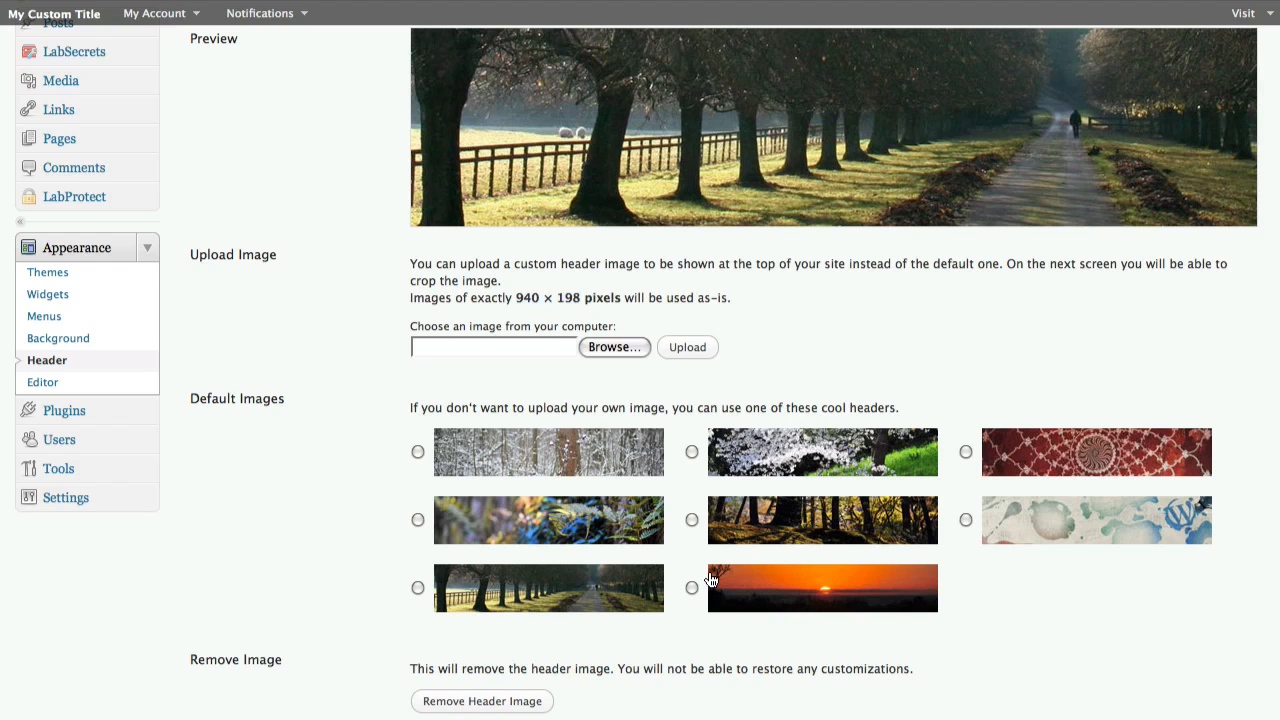
click(691, 590)
scroll(871, 663, down, 2)
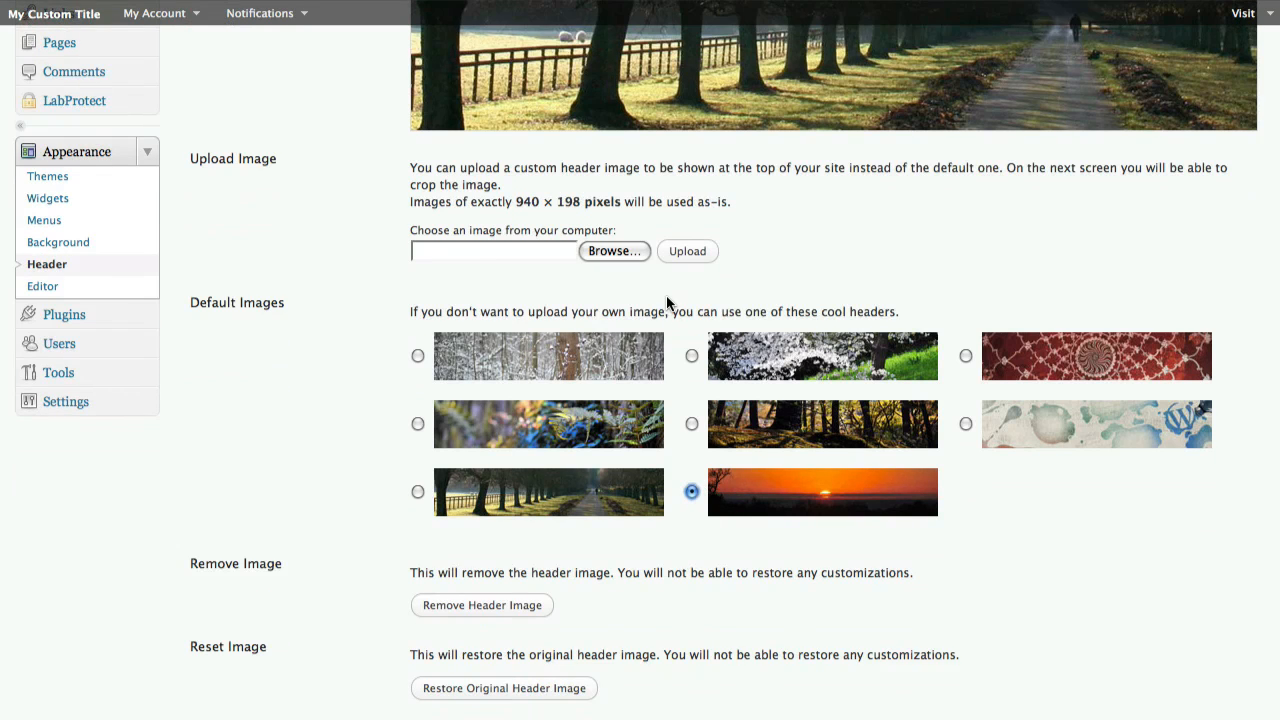
scroll(669, 300, down, 2)
click(256, 640)
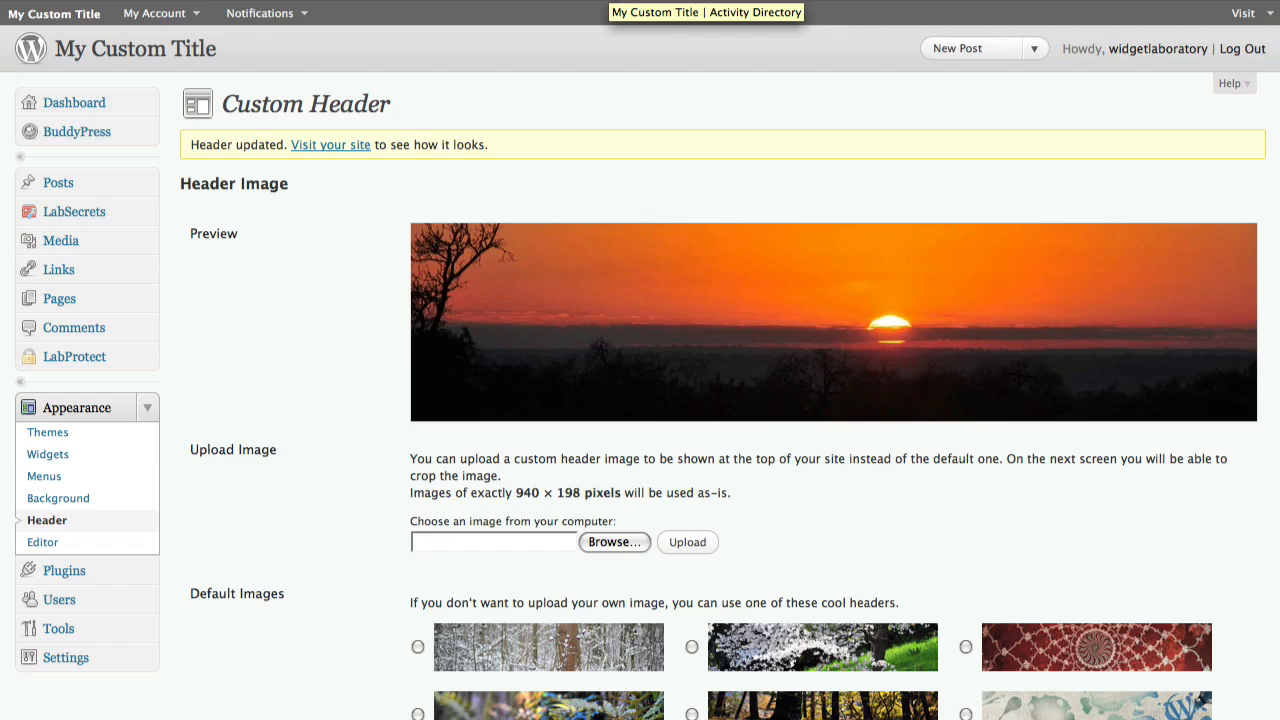
Reload the site's front page to check the new header image
click(606, 1)
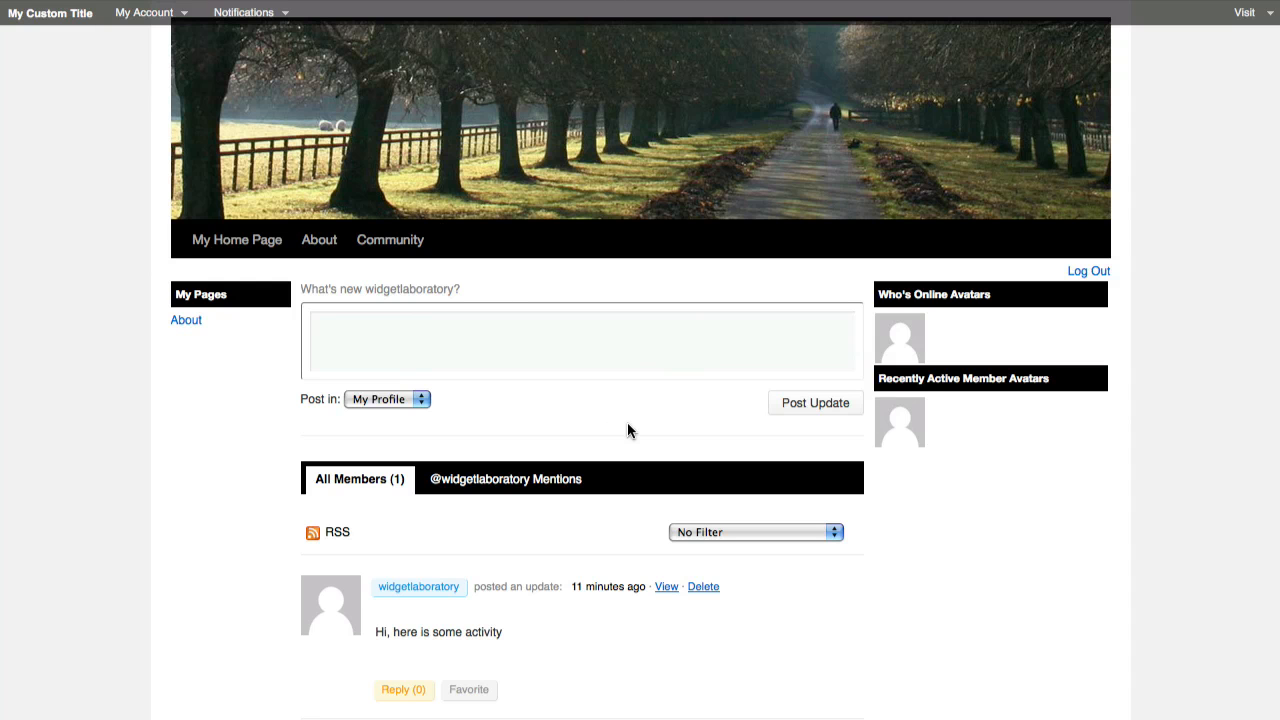
key(super+r)
scroll(658, 408, up, 2)
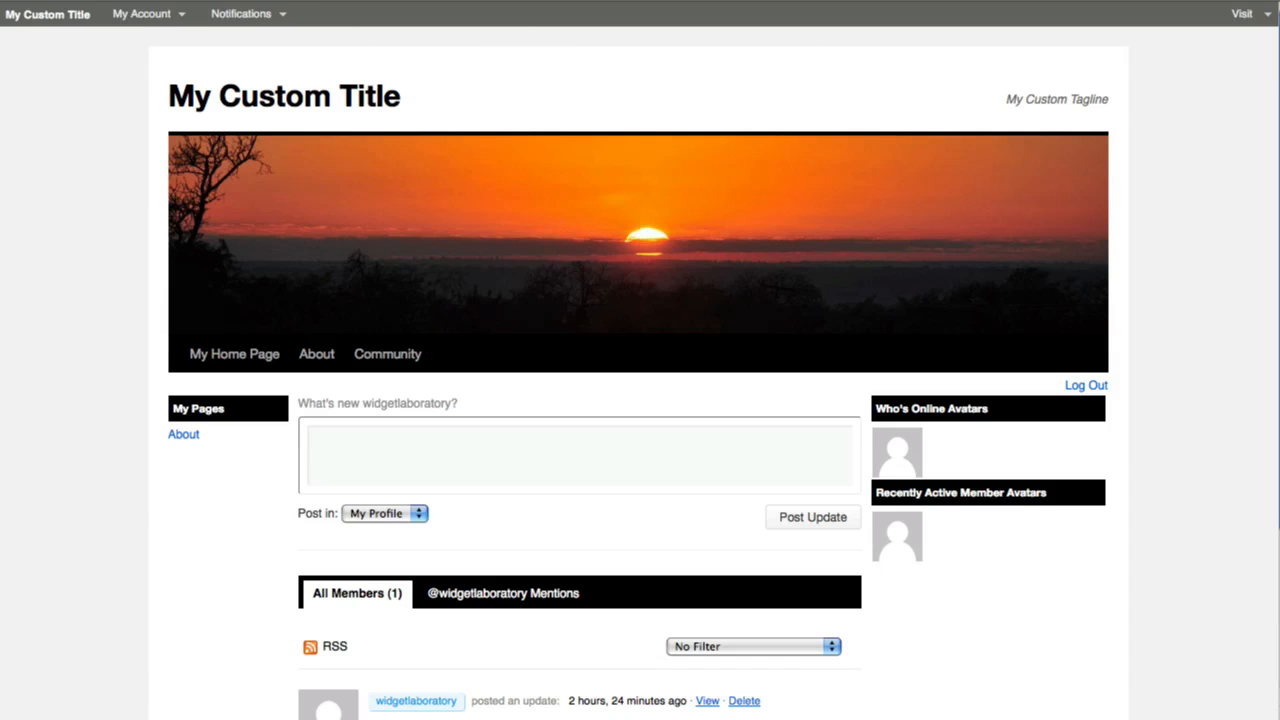
Set the custom background colour to #d14400 with the colour picker and save the changes
click(386, 2)
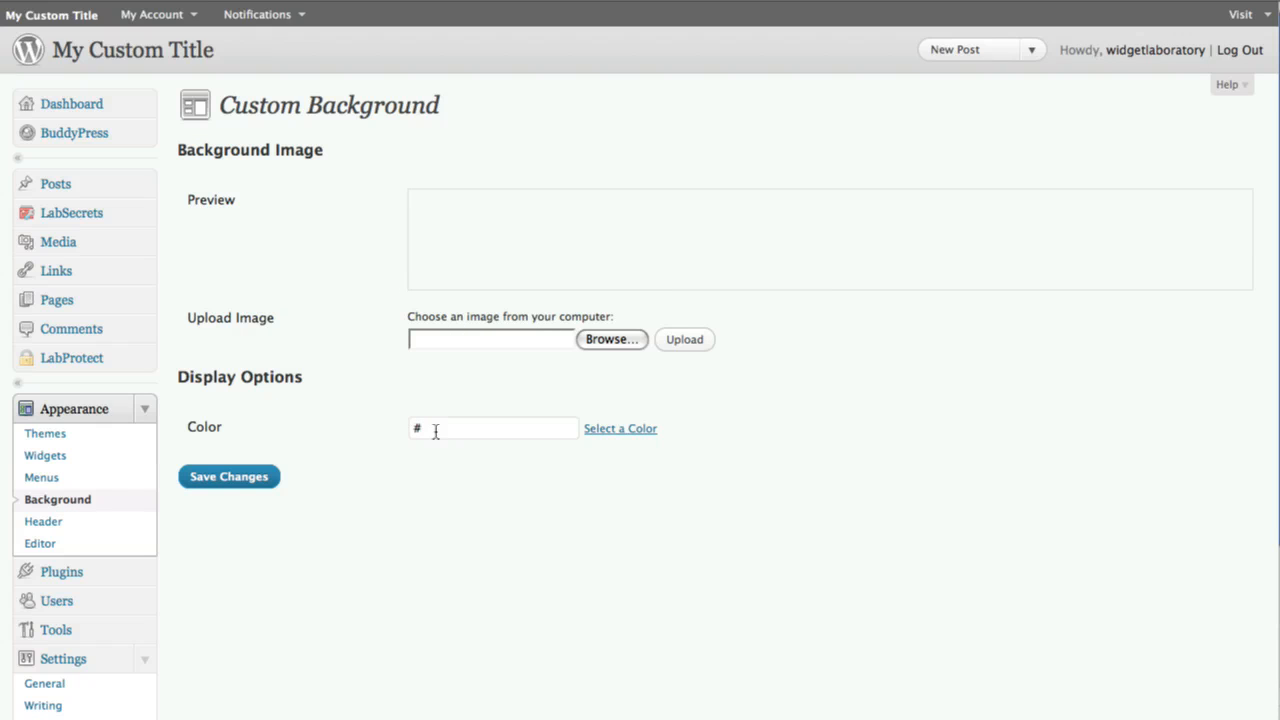
click(626, 432)
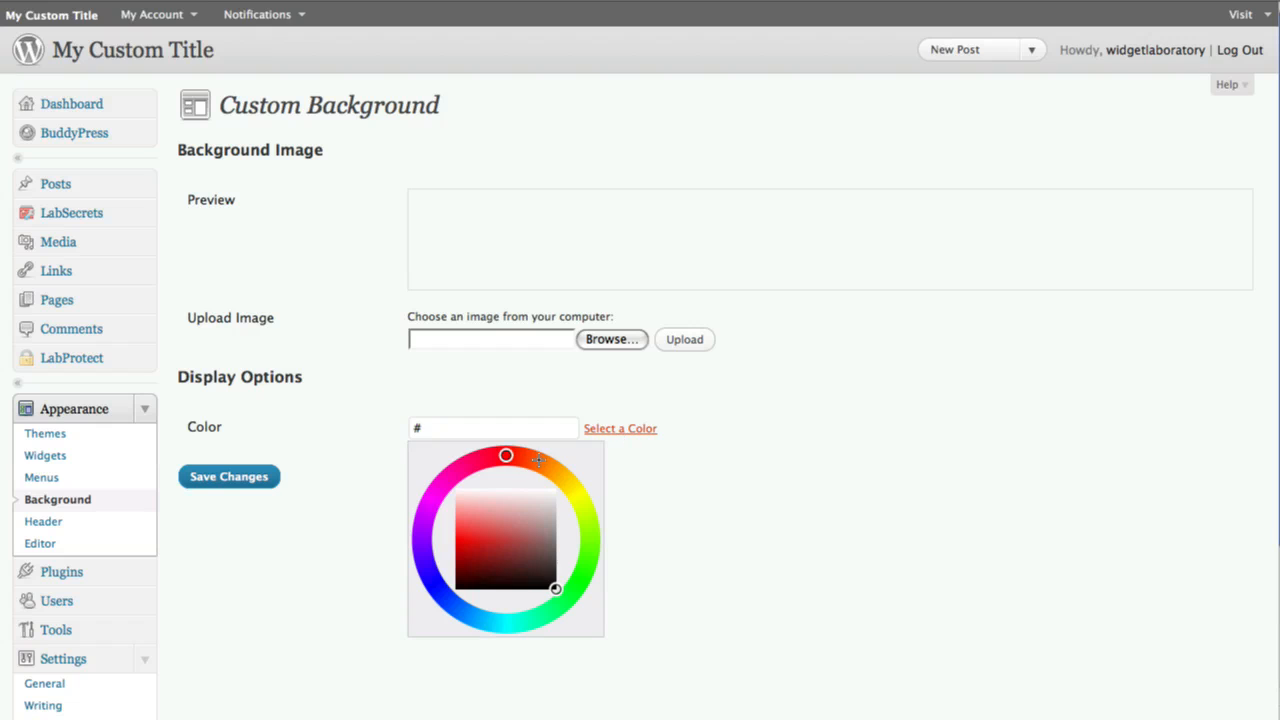
drag(509, 514, 467, 517)
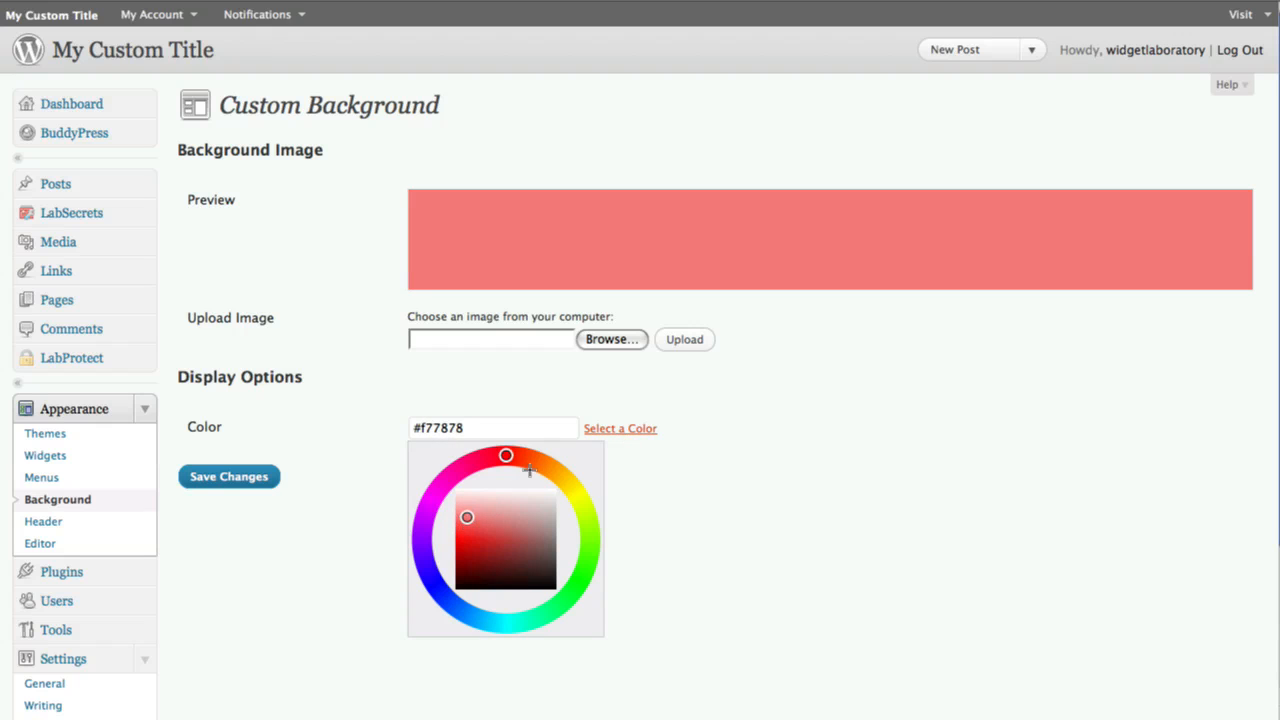
drag(506, 455, 534, 460)
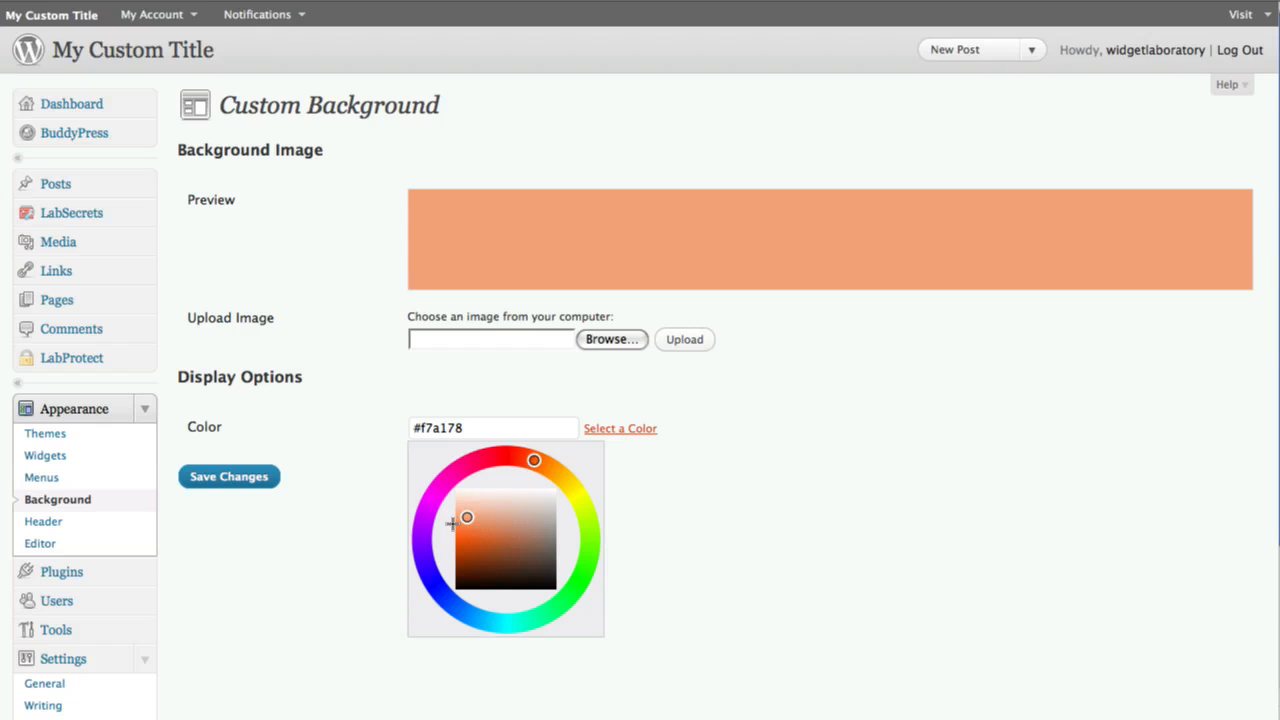
drag(466, 517, 455, 547)
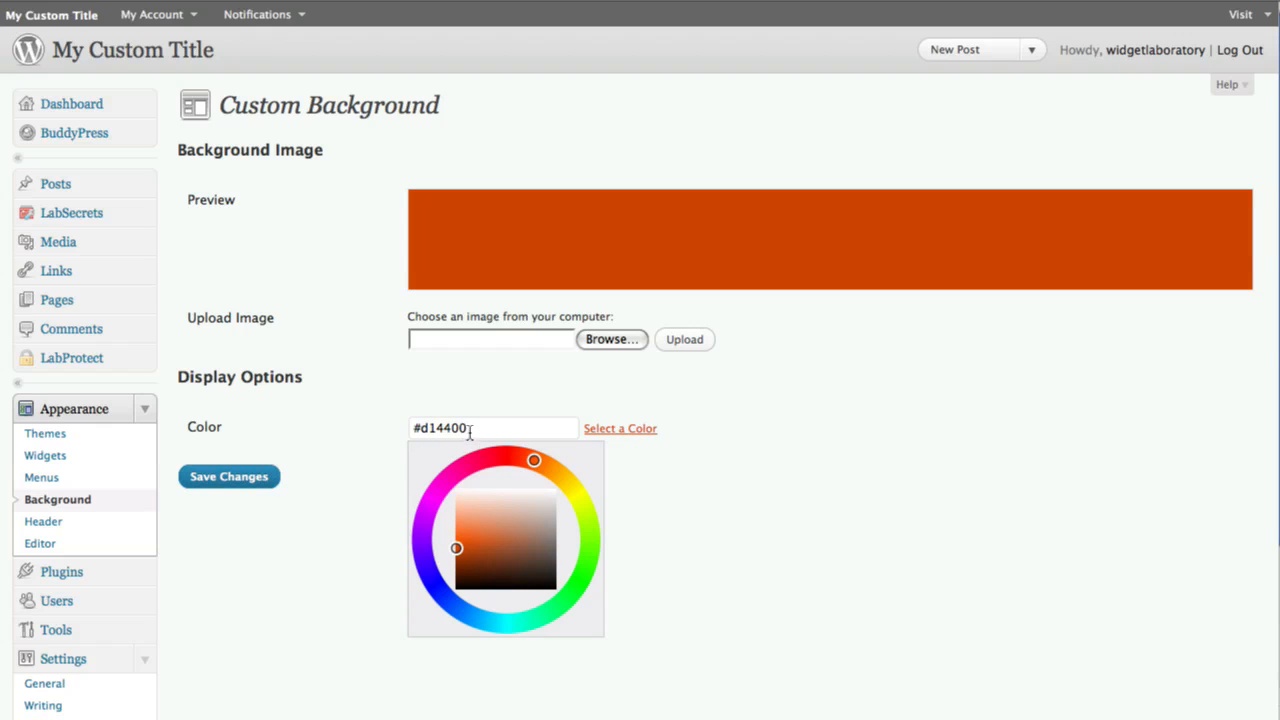
click(248, 480)
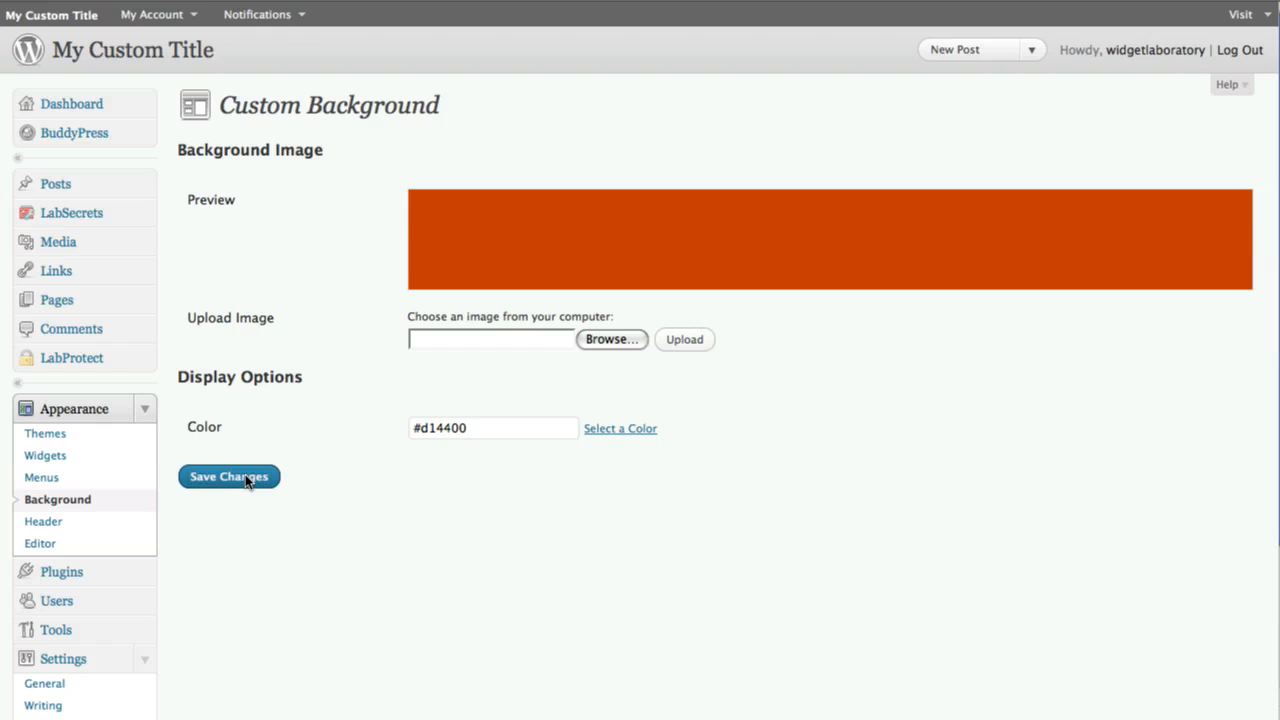
Switch between the site and the dashboard to view the new background colour
click(674, 0)
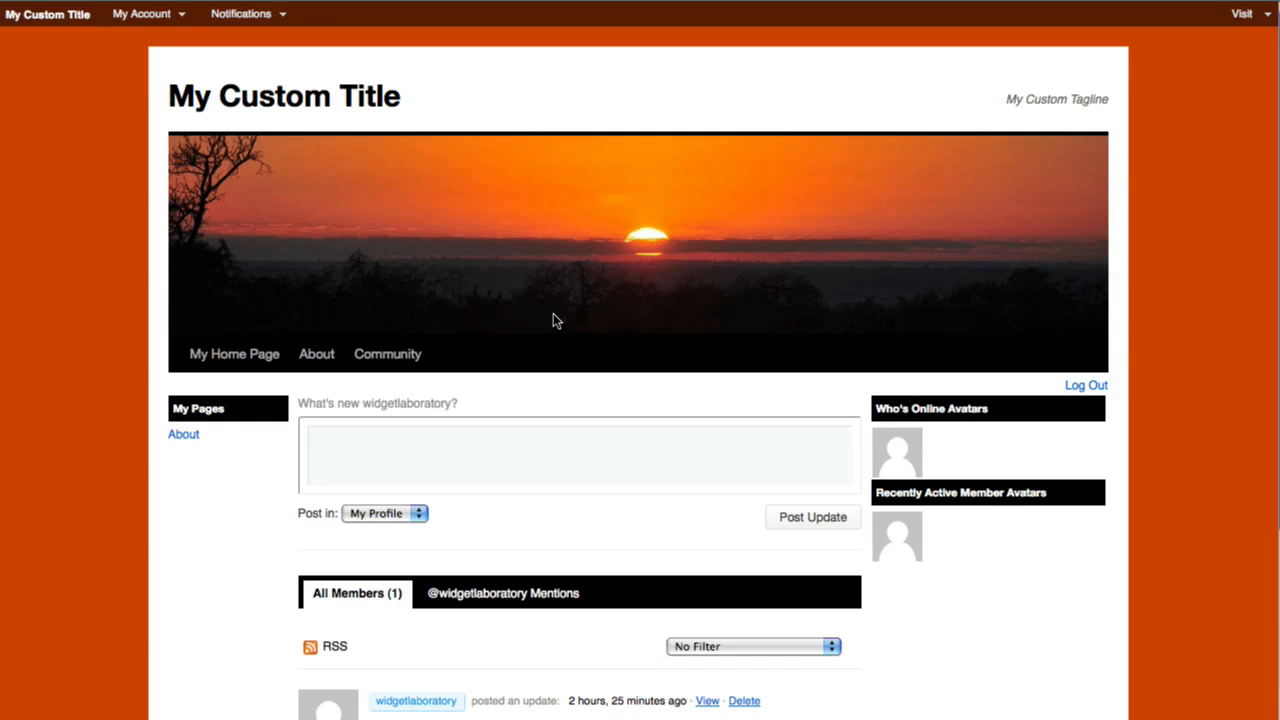
click(379, 0)
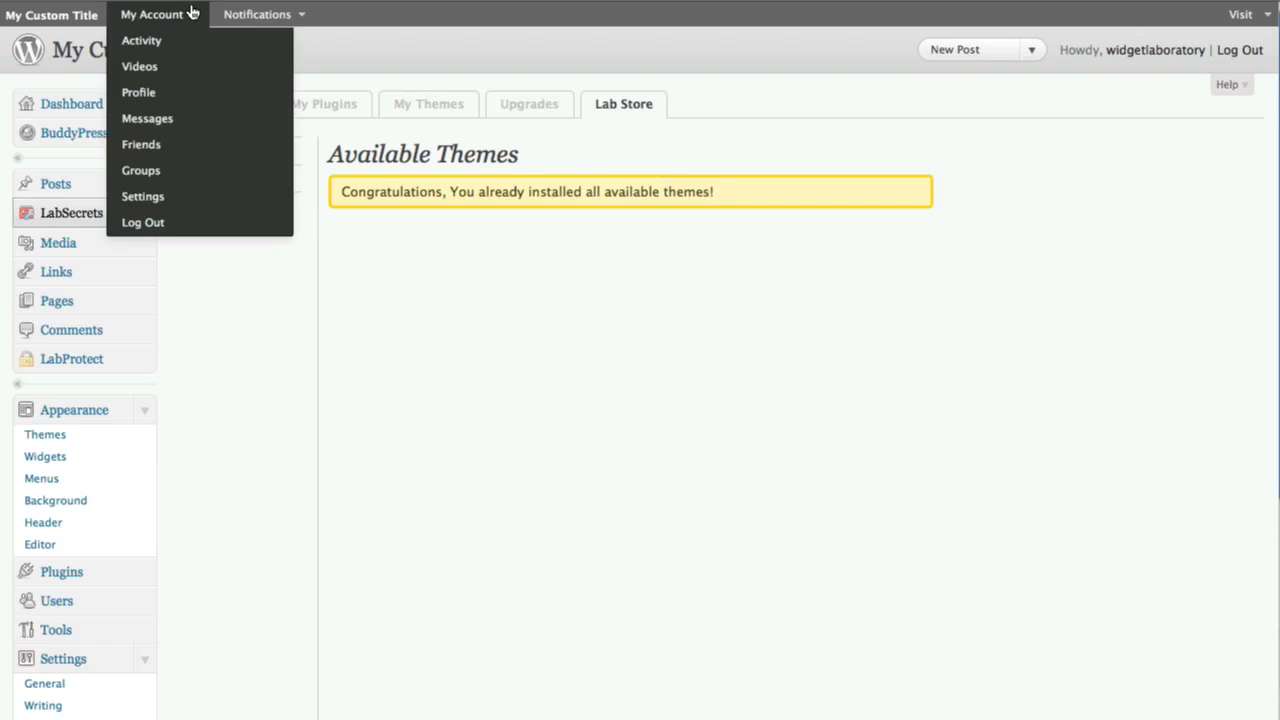
click(214, 104)
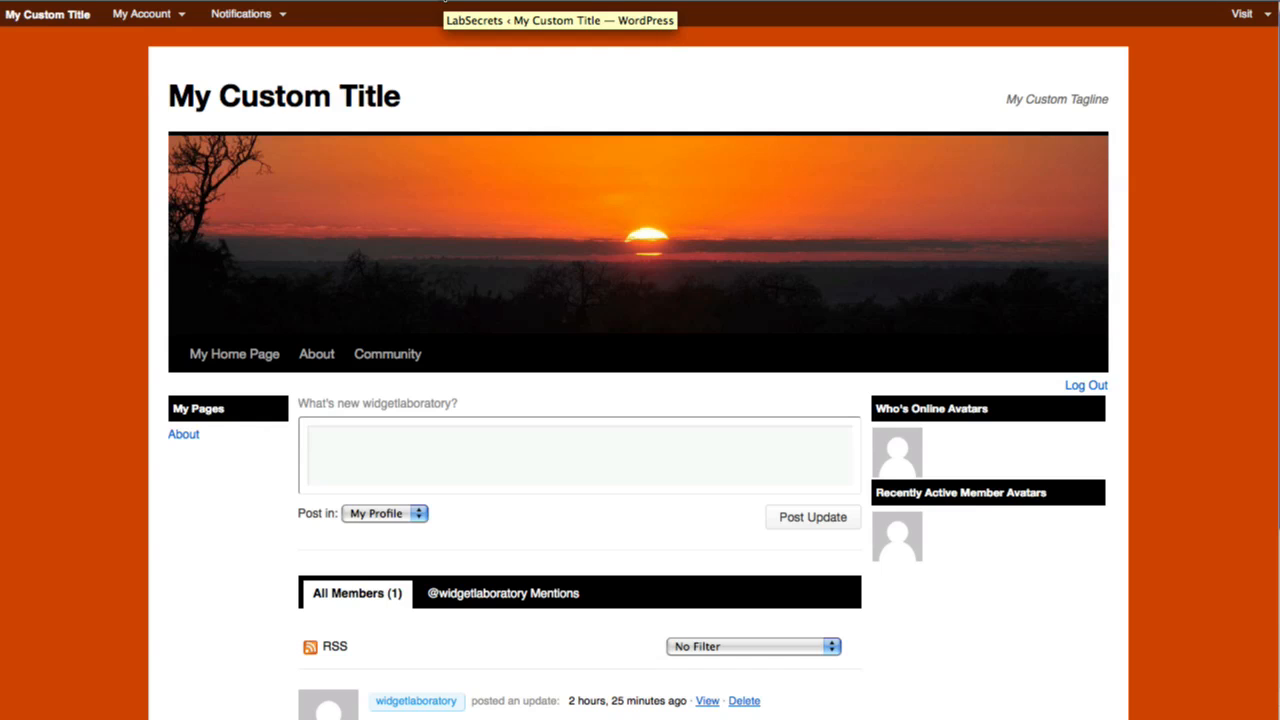
click(445, 2)
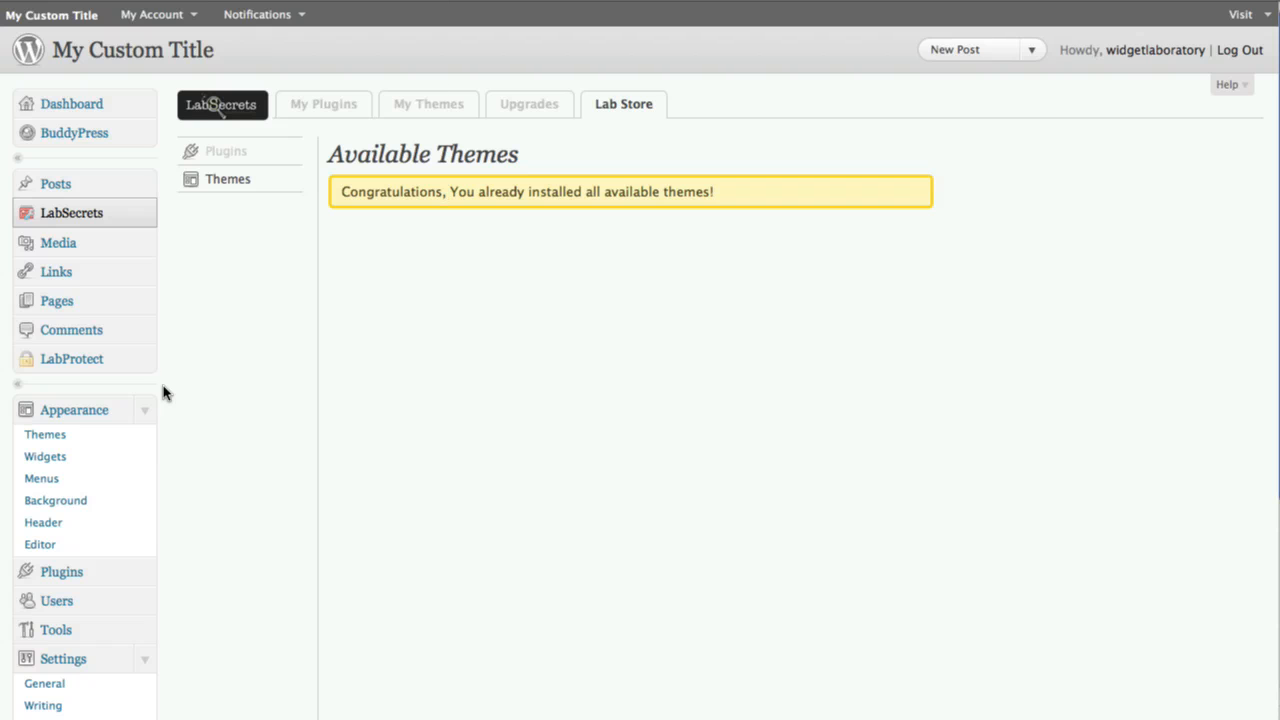
Open the theme Editor and browse the Lab Twenty Ten stylesheet (style.css)
click(38, 548)
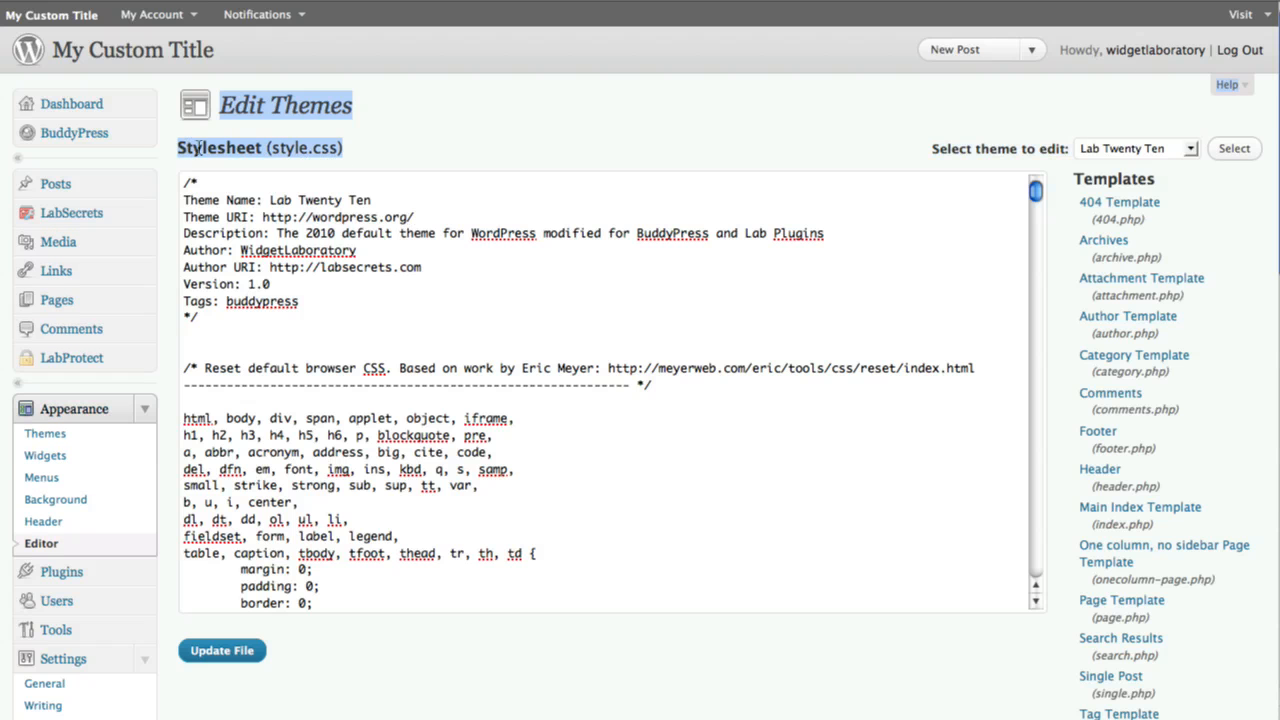
scroll(472, 234, down, 3)
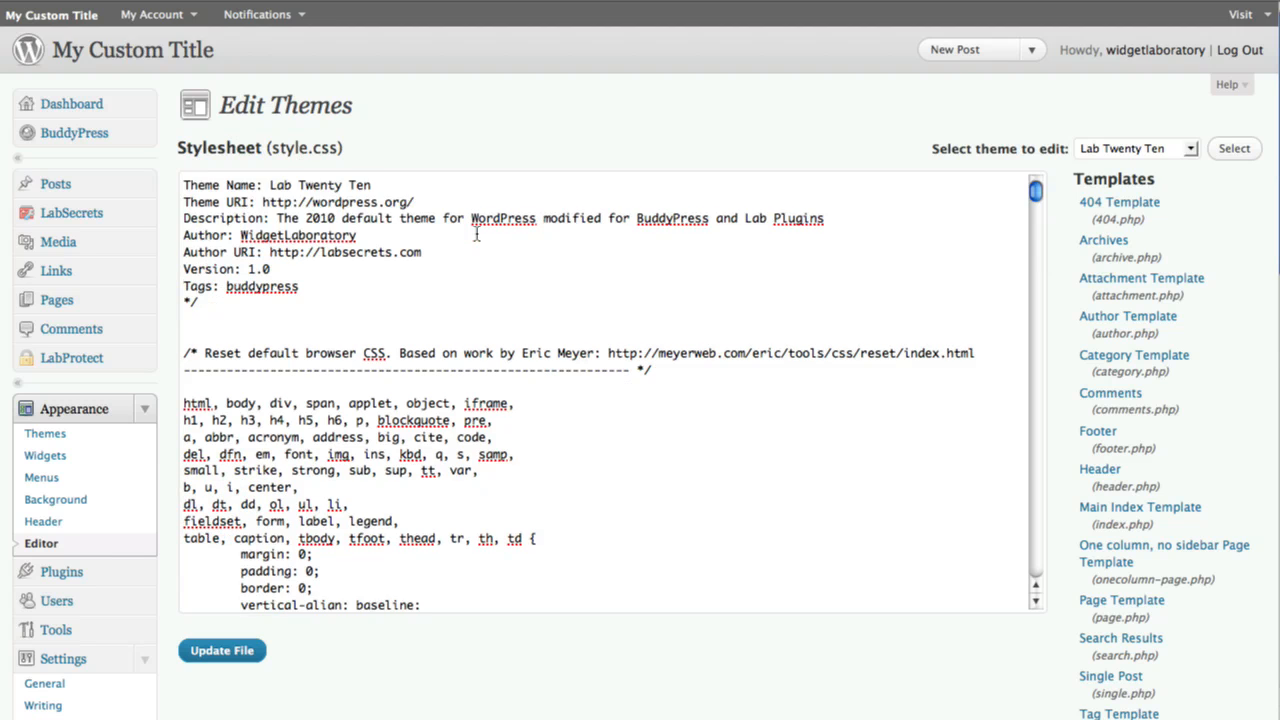
scroll(504, 330, down, 9)
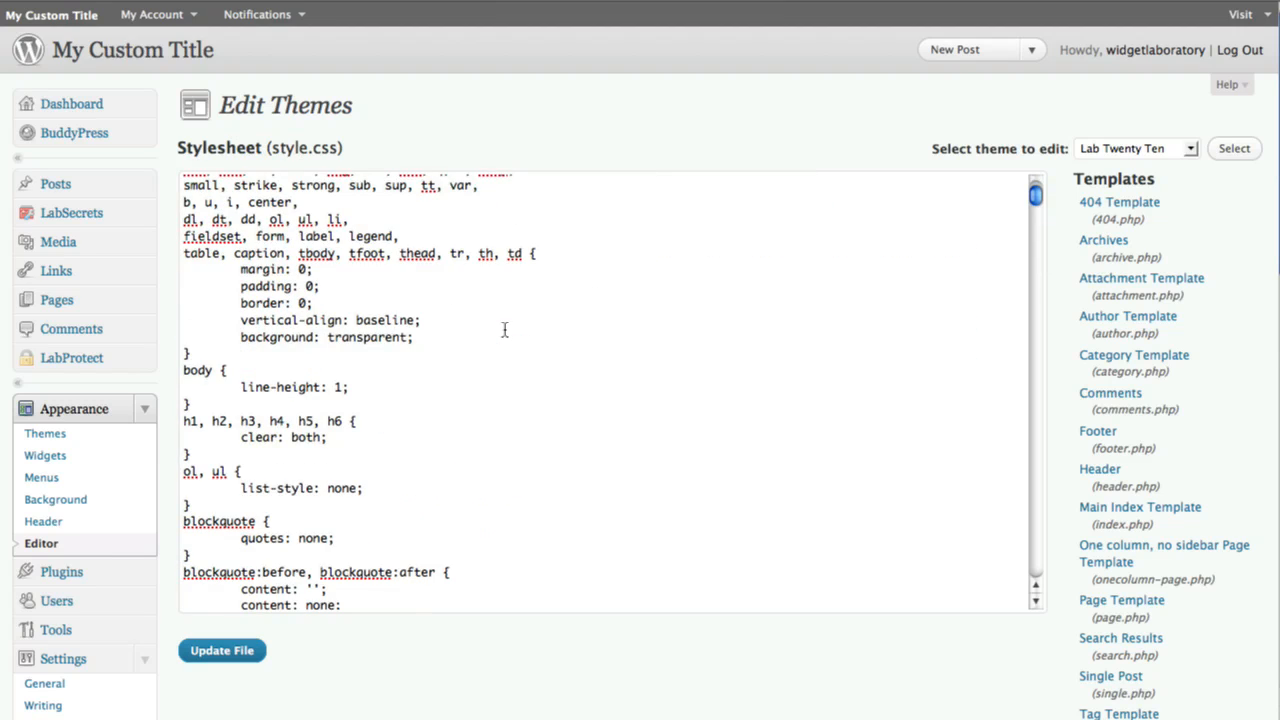